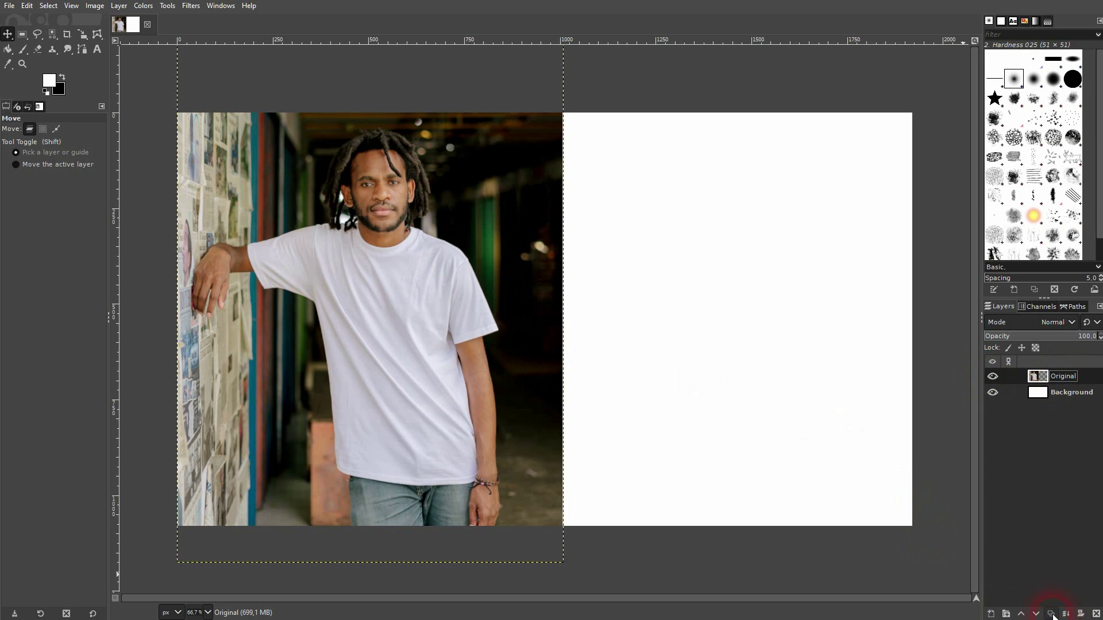
# Move the copied photo layer beside the original onto the white half of the canvas and duplicate it.
pyautogui.moveTo(359, 309); pyautogui.dragTo(708, 315)
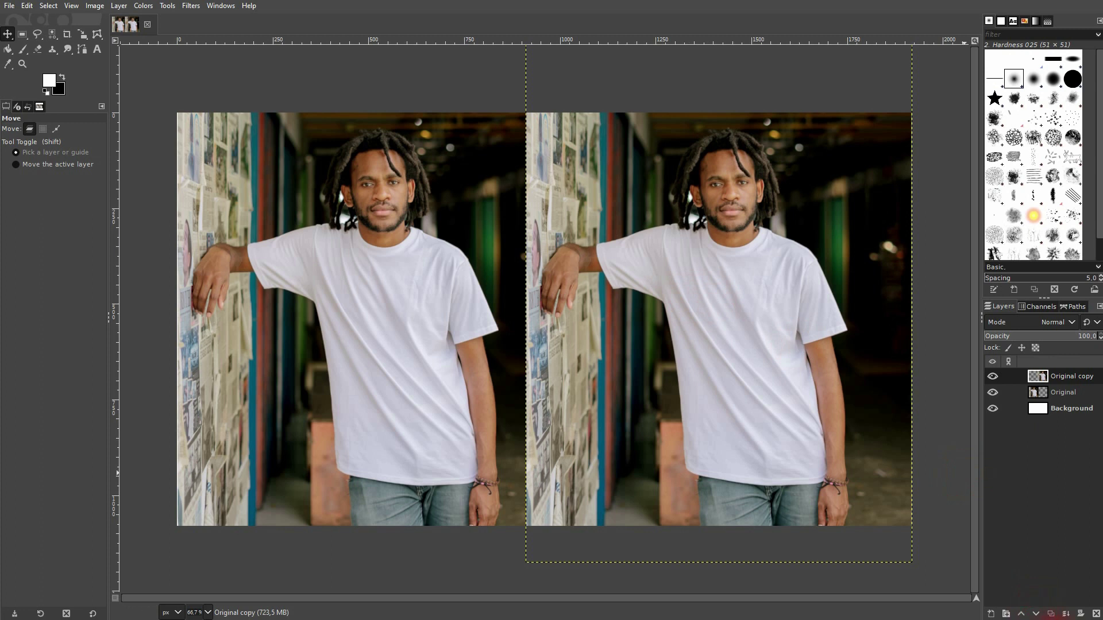
pyautogui.click(1051, 615)
# Rename the lower photo copy to Model, the top copy to Shirt, and the Original layer to Comparison.
pyautogui.click(1069, 396)
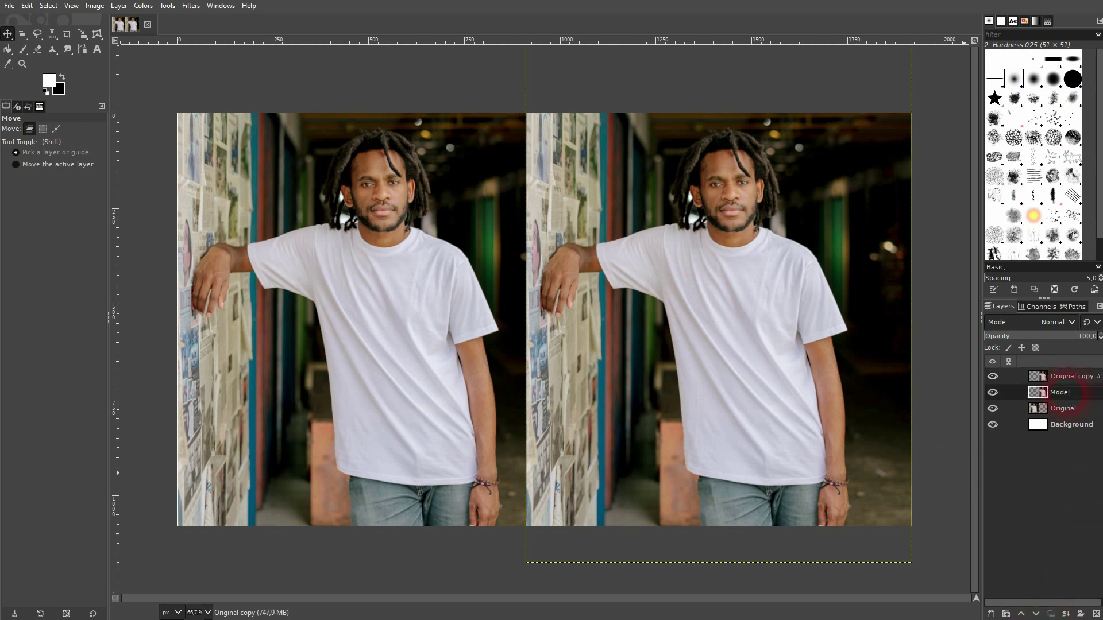
pyautogui.click(1064, 378)
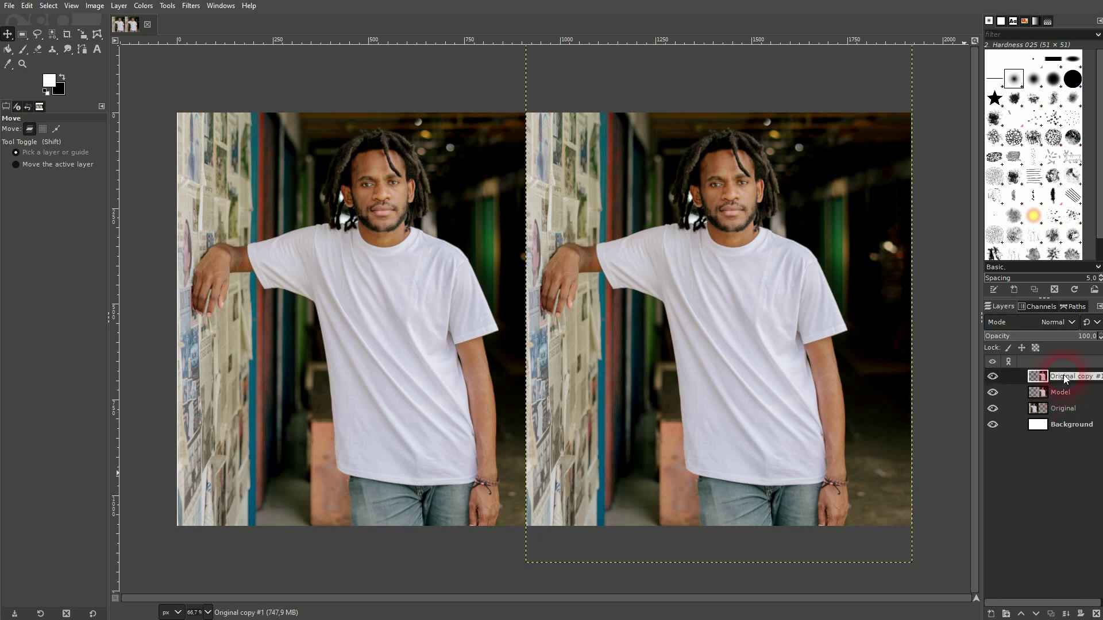
pyautogui.write('Shirt')
pyautogui.press('Return')
pyautogui.click(992, 408)
pyautogui.click(992, 409)
pyautogui.click(1069, 410)
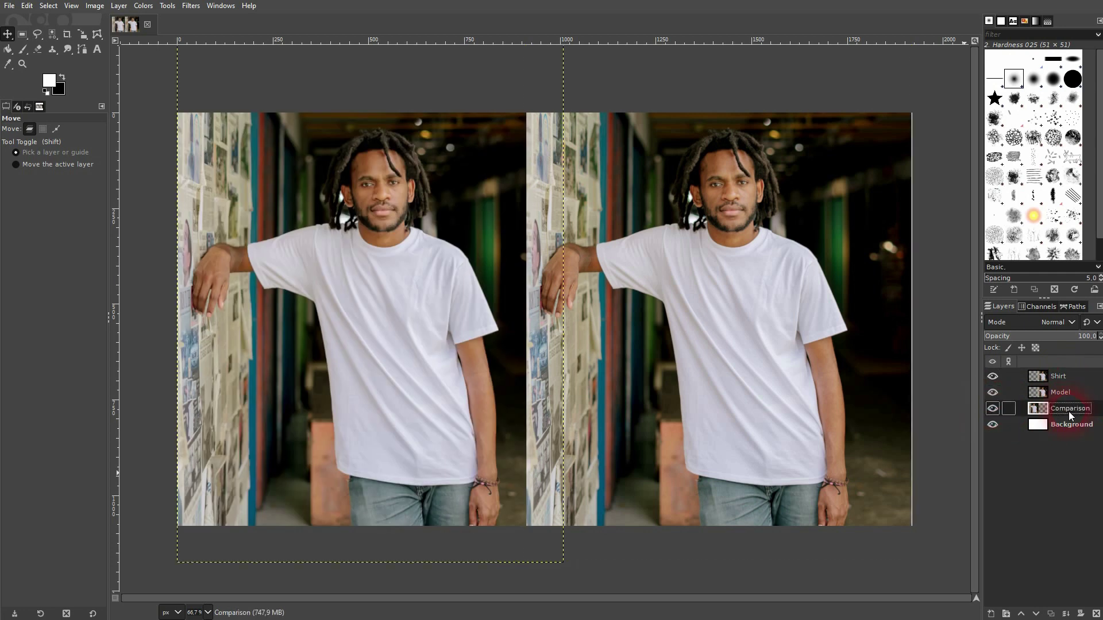
# Delete the white Background layer.
pyautogui.click(993, 426)
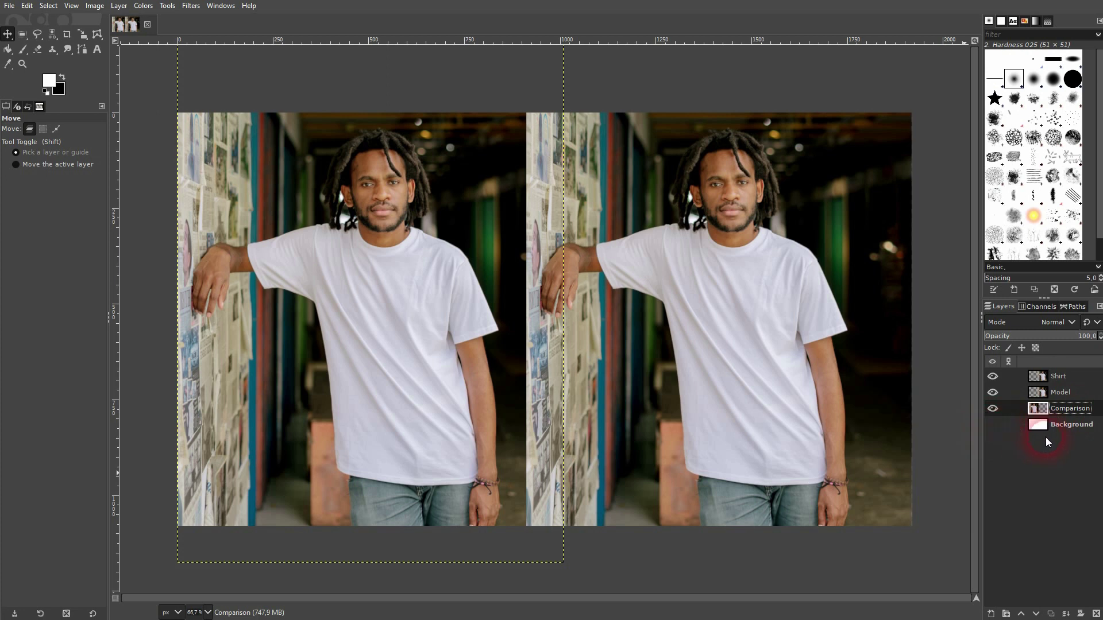
pyautogui.click(993, 426)
pyautogui.click(1076, 429)
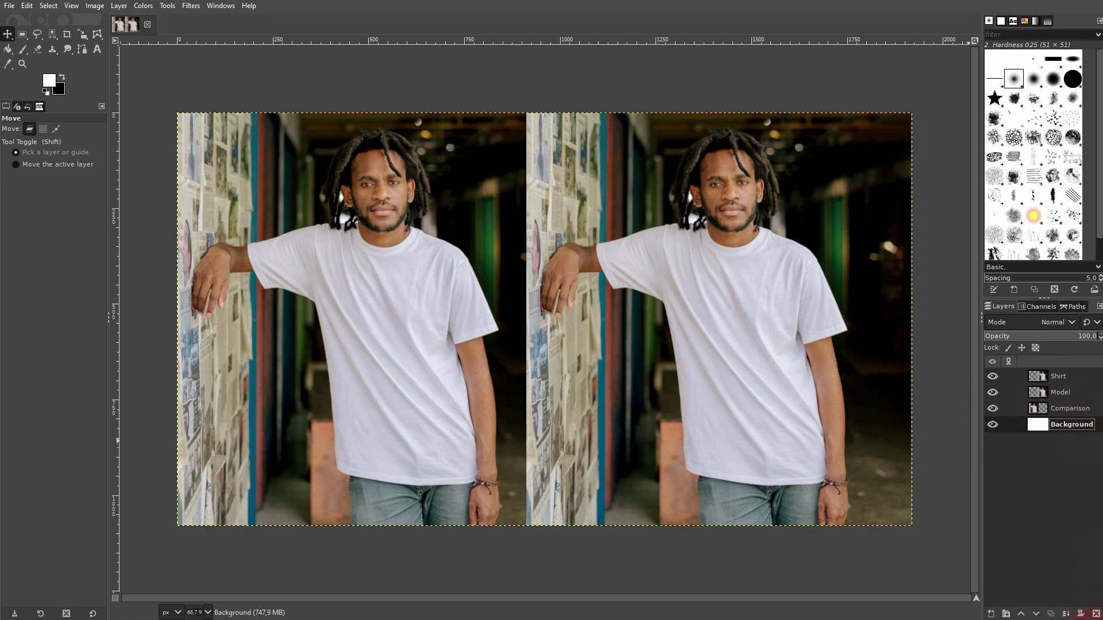
pyautogui.click(1096, 614)
# On the Shirt layer, start a path at the hem corner beside the bracelet and trace the hem toward its middle.
pyautogui.click(1057, 381)
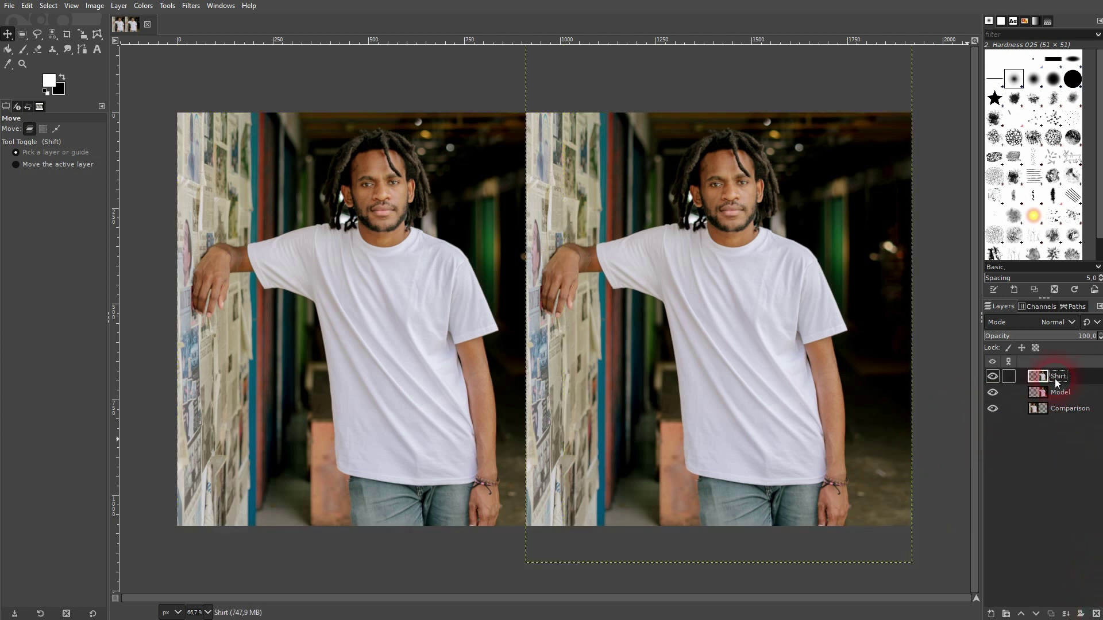
pyautogui.click(84, 51)
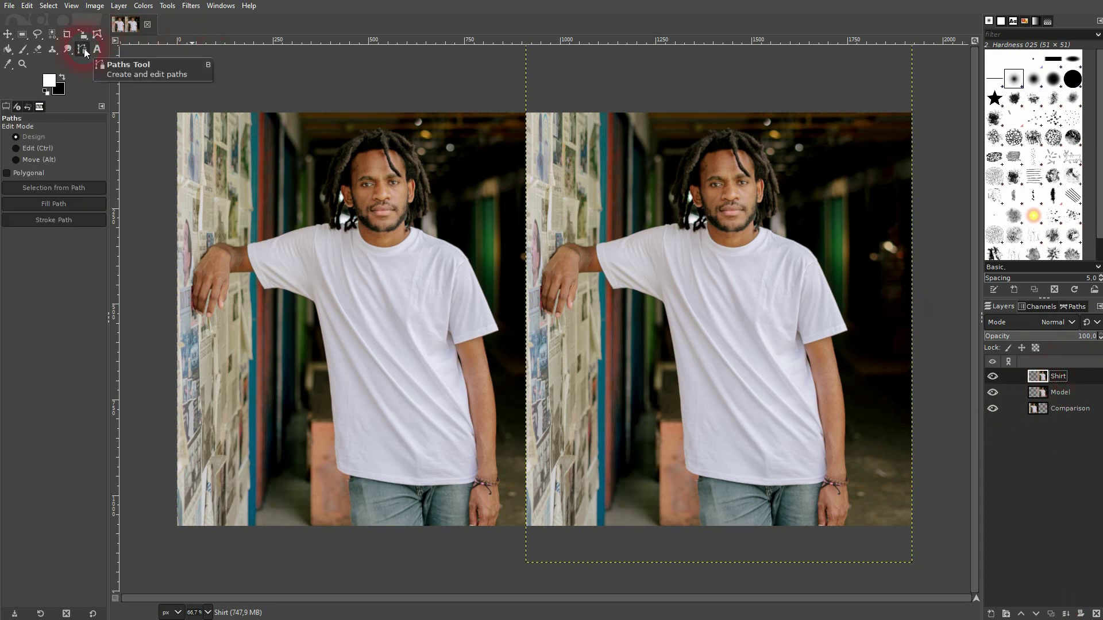
pyautogui.scroll(5, 807, 463)
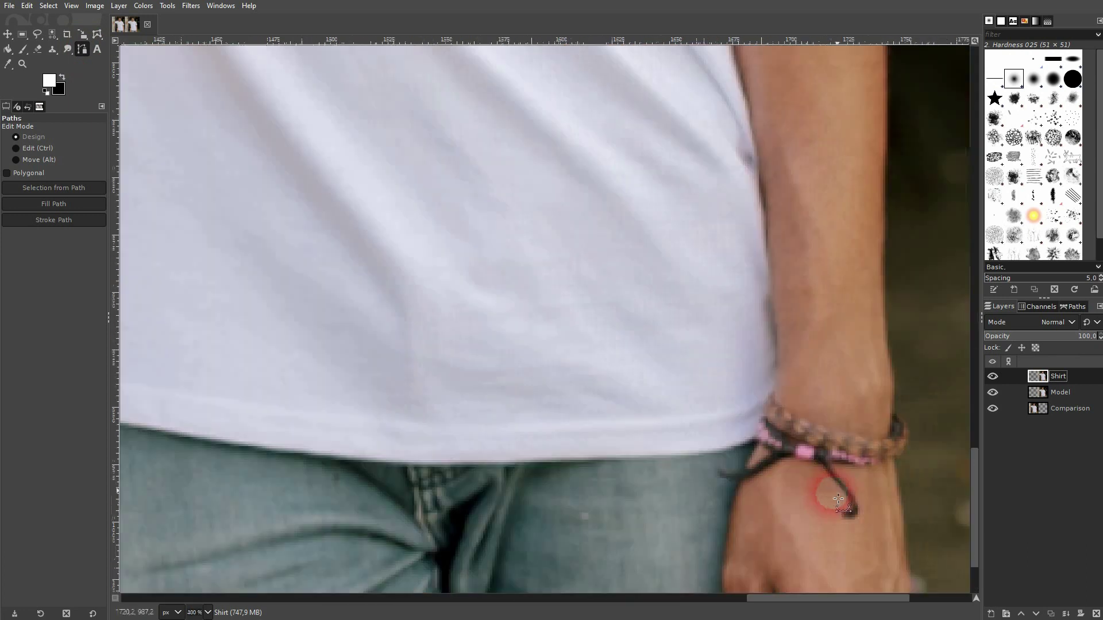
pyautogui.scroll(4, 770, 457)
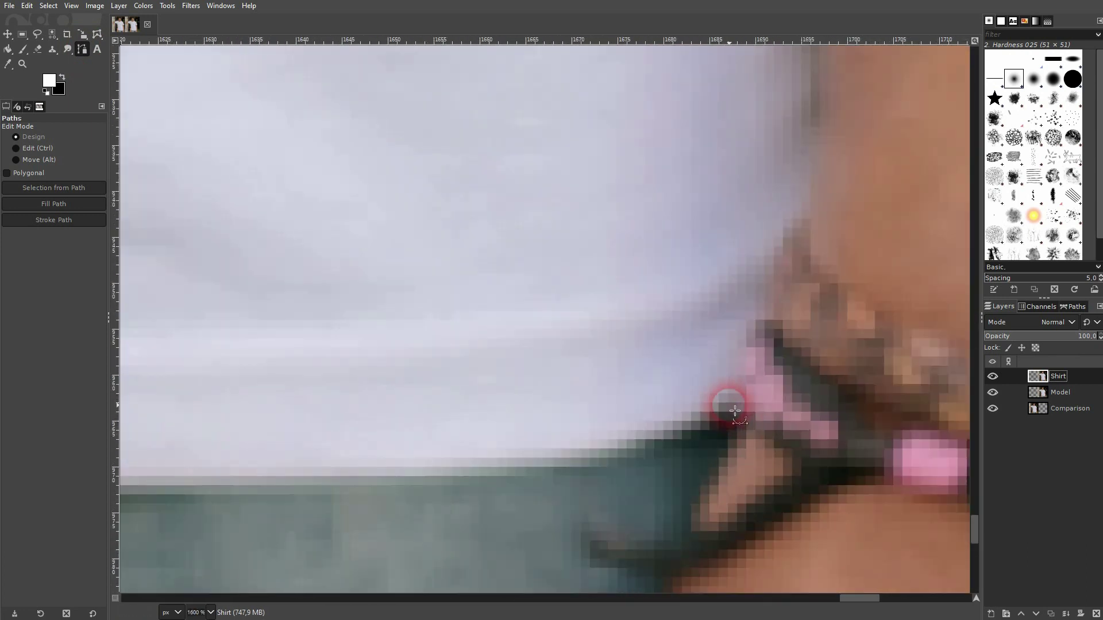
pyautogui.click(736, 397)
pyautogui.moveTo(407, 440); pyautogui.dragTo(957, 440)
pyautogui.click(491, 491)
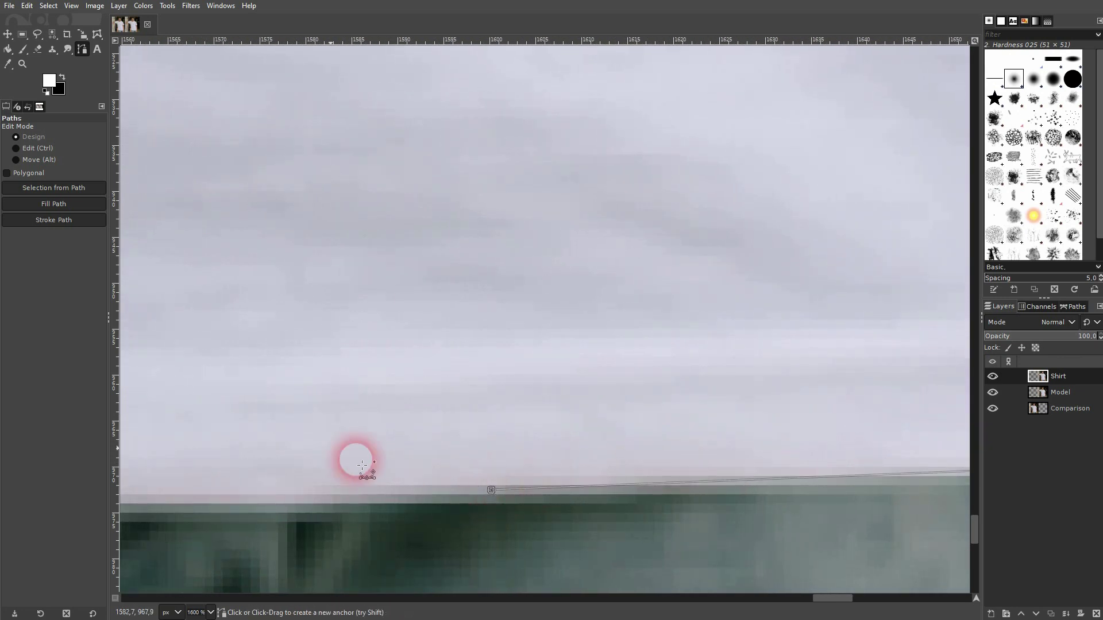
# Continue the path leftward along the hem above the jeans and around the shirt's rounded lower-left corner.
pyautogui.hscroll(-4, 768, 394)
pyautogui.hscroll(-6, 356, 418)
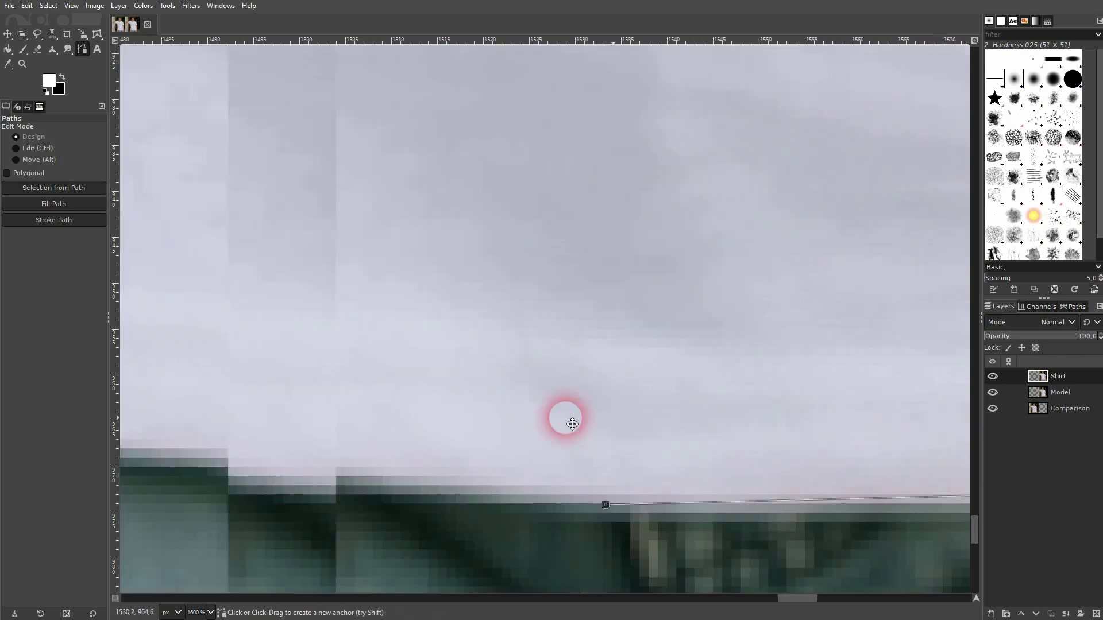
pyautogui.click(782, 493)
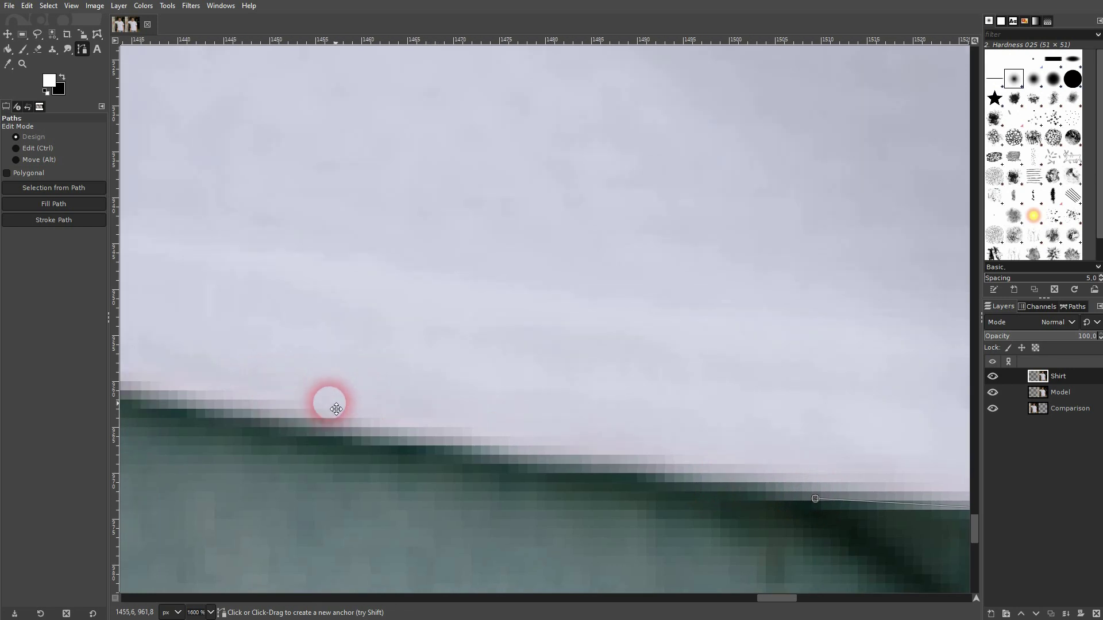
pyautogui.hscroll(-3, 328, 399)
pyautogui.click(494, 447)
pyautogui.hscroll(-4, 736, 418)
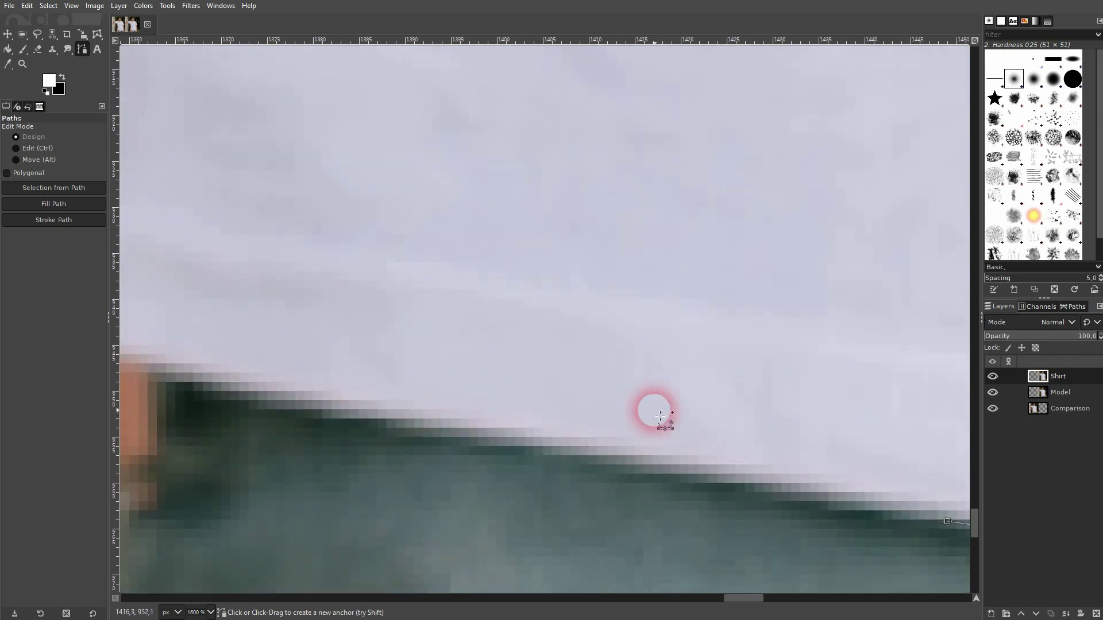
pyautogui.click(435, 436)
pyautogui.hscroll(-3, 703, 423)
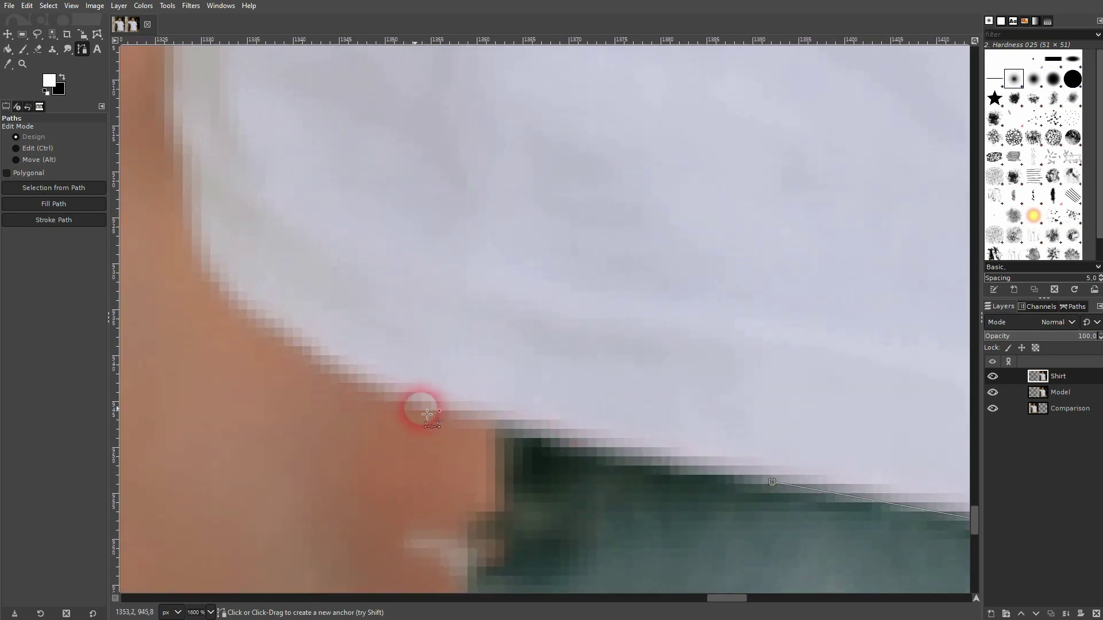
pyautogui.click(403, 398)
pyautogui.click(197, 248)
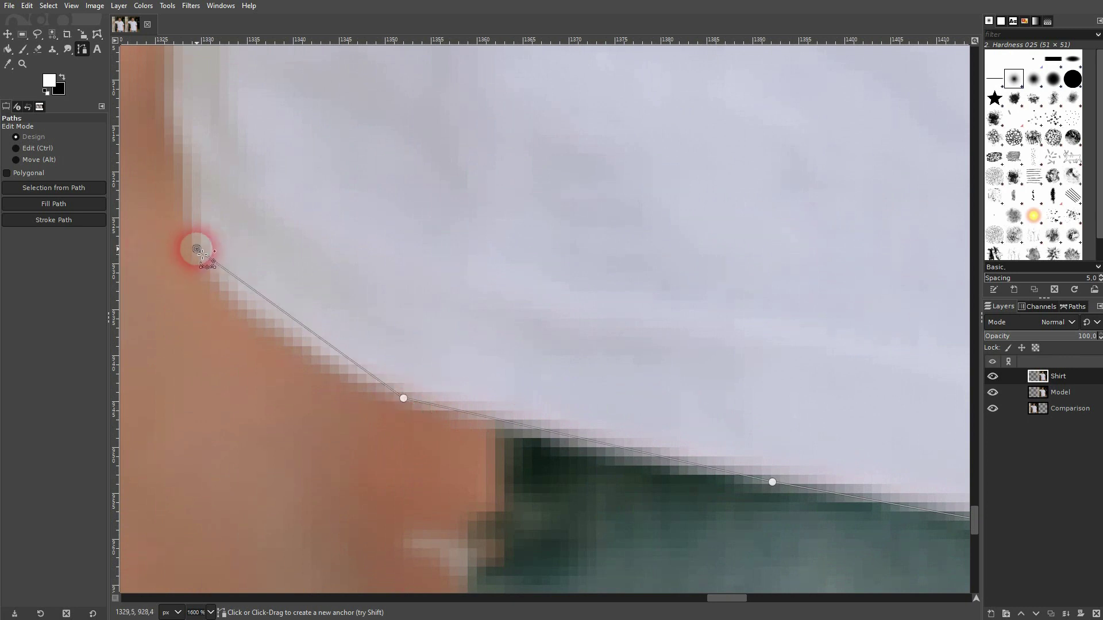
# Trace the path up the lower part of the shirt's left side, along the orange block in the background.
pyautogui.scroll(3, 239, 246)
pyautogui.hscroll(-2, 239, 246)
pyautogui.click(327, 319)
pyautogui.click(314, 148)
pyautogui.moveTo(325, 108); pyautogui.dragTo(408, 519)
pyautogui.click(375, 334)
pyautogui.scroll(4, 364, 315)
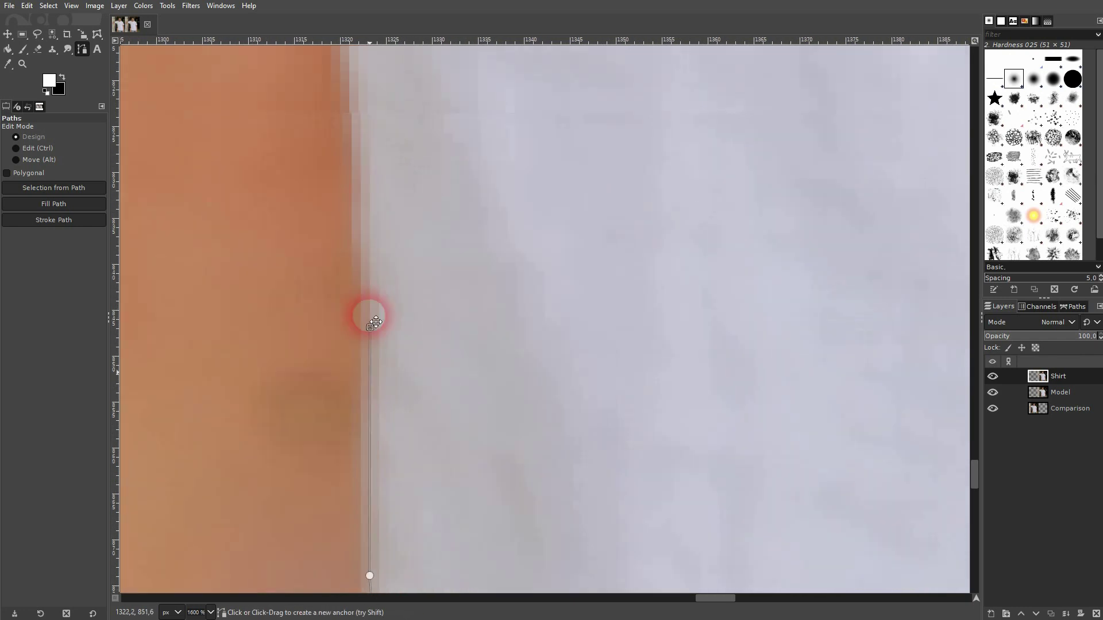
pyautogui.hscroll(-1, 364, 315)
pyautogui.click(369, 374)
pyautogui.click(351, 248)
pyautogui.click(337, 162)
# Extend the path up the shirt's left side along the dark background above the orange block.
pyautogui.scroll(5, 367, 109)
pyautogui.hscroll(-1, 367, 109)
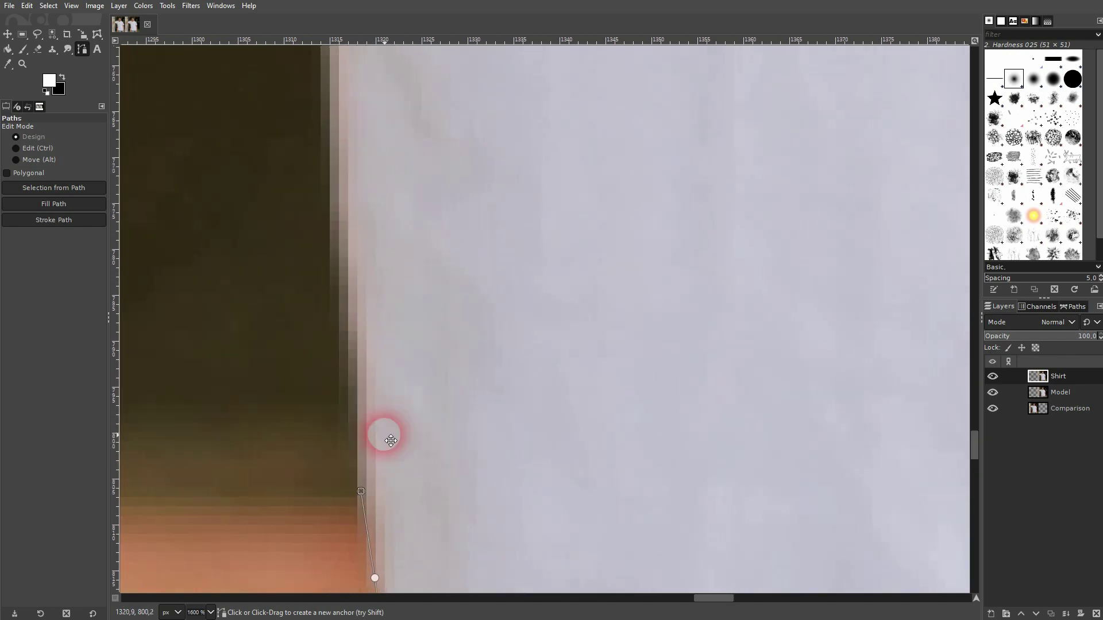
pyautogui.click(349, 302)
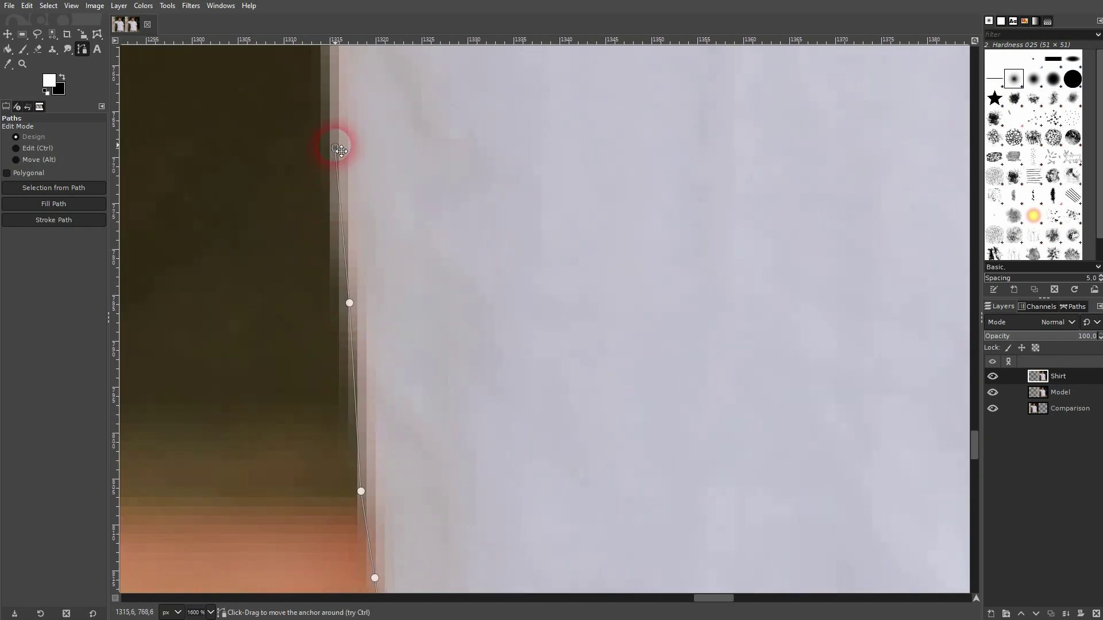
pyautogui.scroll(6, 339, 150)
pyautogui.hscroll(-3, 339, 150)
pyautogui.click(378, 282)
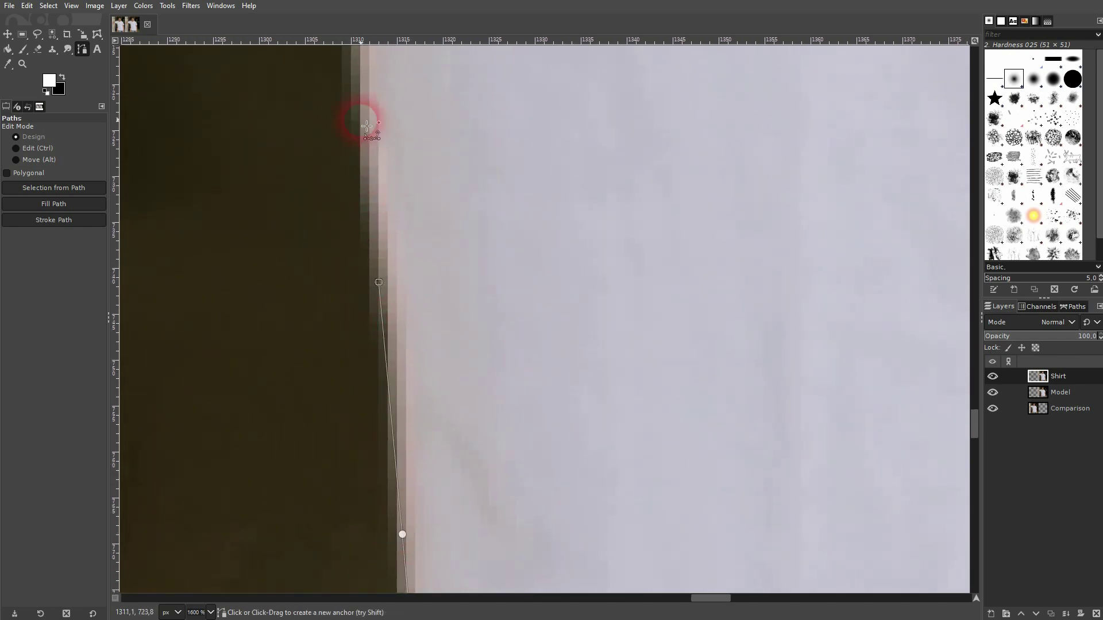
pyautogui.scroll(7, 414, 463)
pyautogui.hscroll(-2, 414, 463)
pyautogui.click(416, 543)
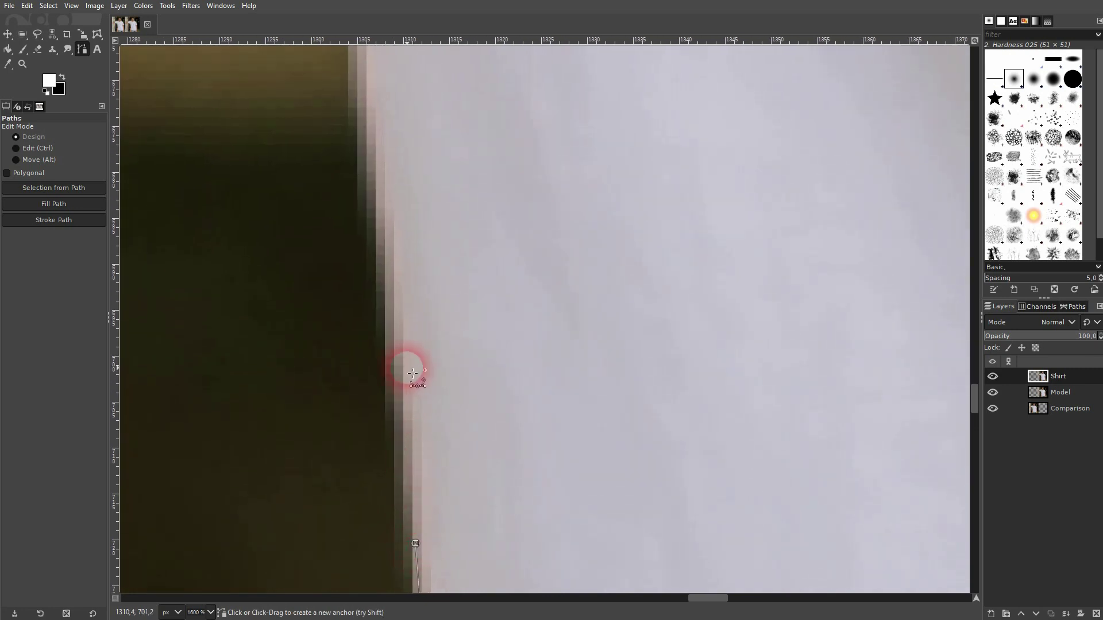
# Trace the upper part of the shirt's left side with path anchors until just below the armpit.
pyautogui.scroll(6, 365, 253)
pyautogui.hscroll(-1, 364, 253)
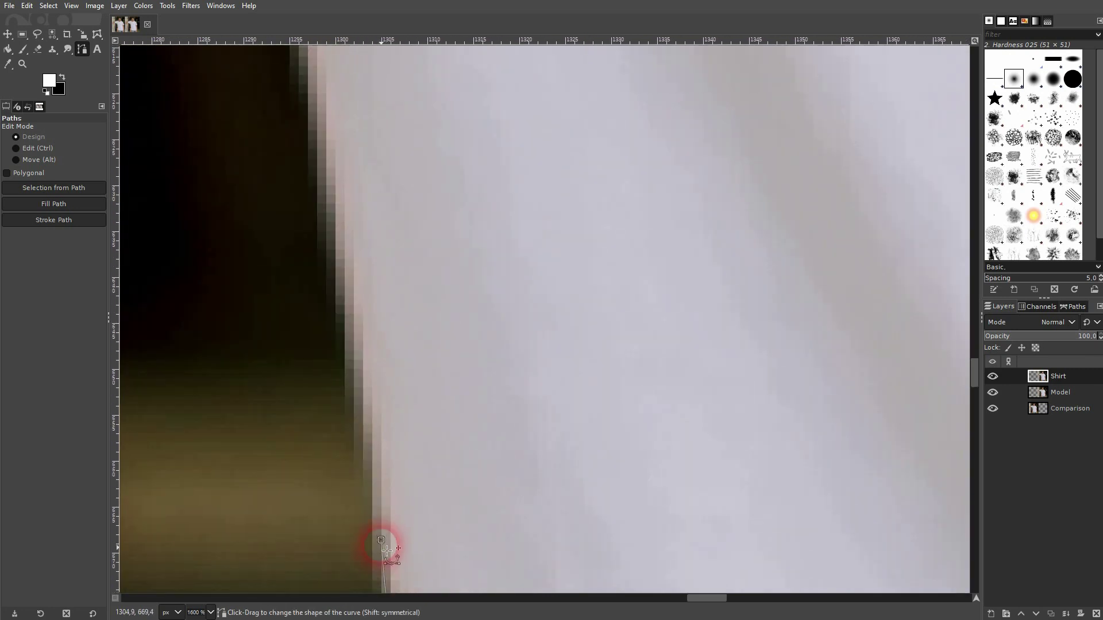
pyautogui.click(309, 109)
pyautogui.scroll(6, 345, 258)
pyautogui.hscroll(-2, 345, 259)
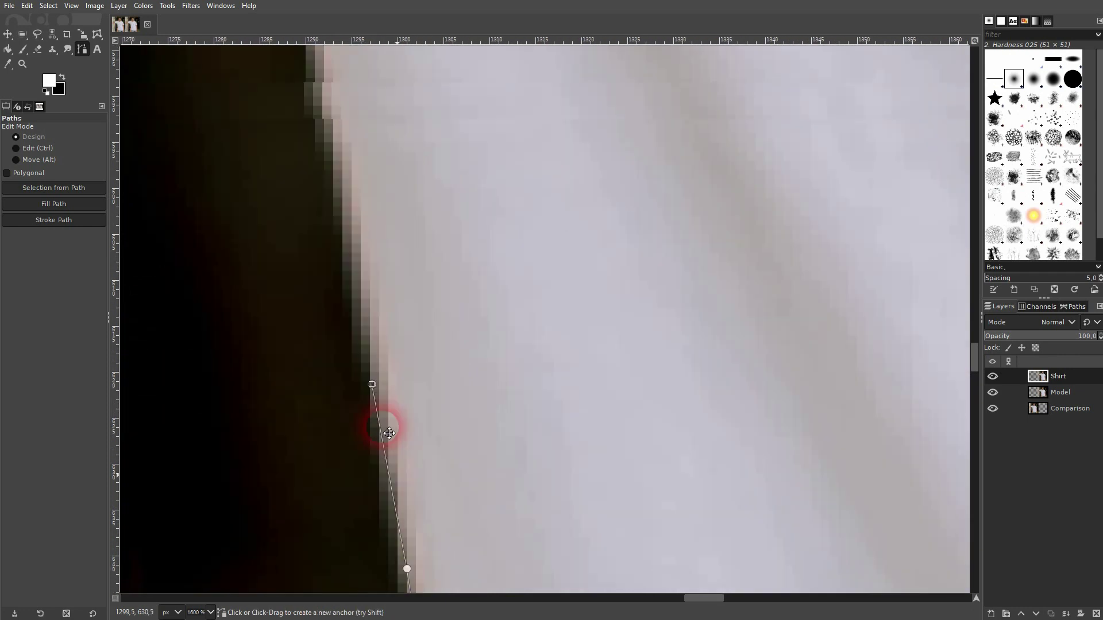
pyautogui.click(347, 216)
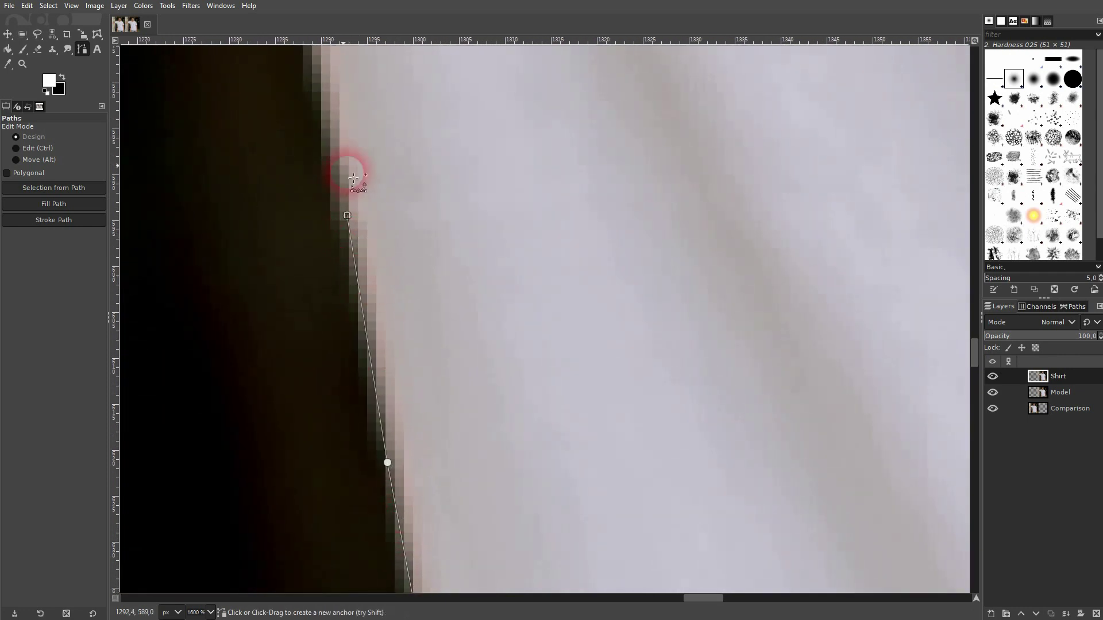
pyautogui.click(329, 77)
pyautogui.scroll(7, 323, 236)
pyautogui.hscroll(-1, 322, 236)
pyautogui.click(320, 203)
pyautogui.scroll(8, 291, 76)
pyautogui.hscroll(-1, 291, 77)
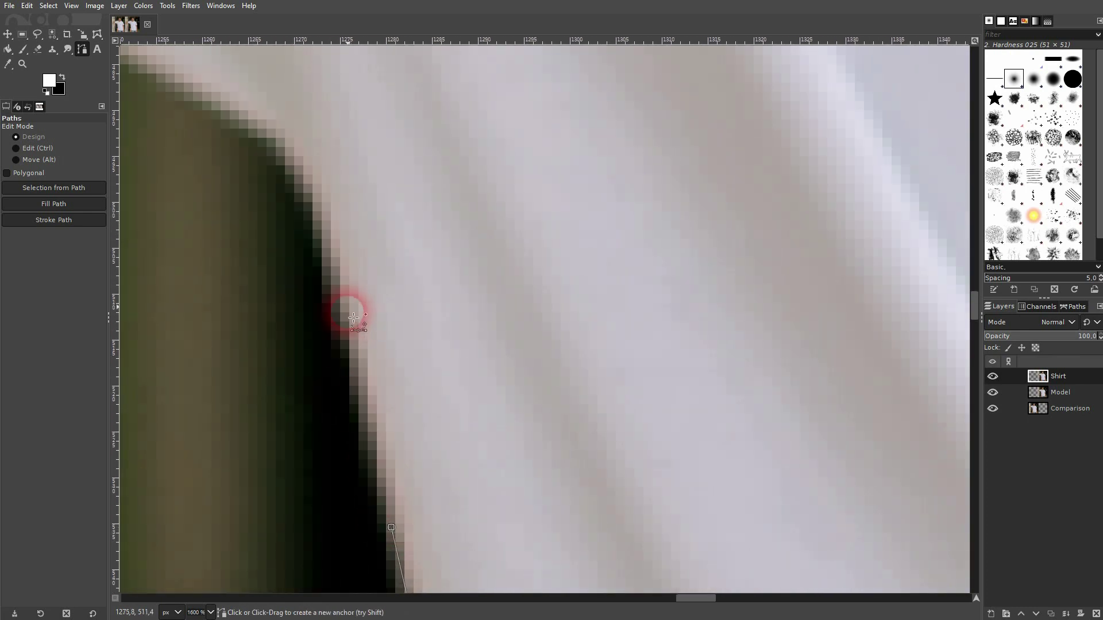
# Carry the path around the armpit and along the underside of the raised arm's sleeve to its lower corner.
pyautogui.moveTo(297, 207); pyautogui.dragTo(541, 296)
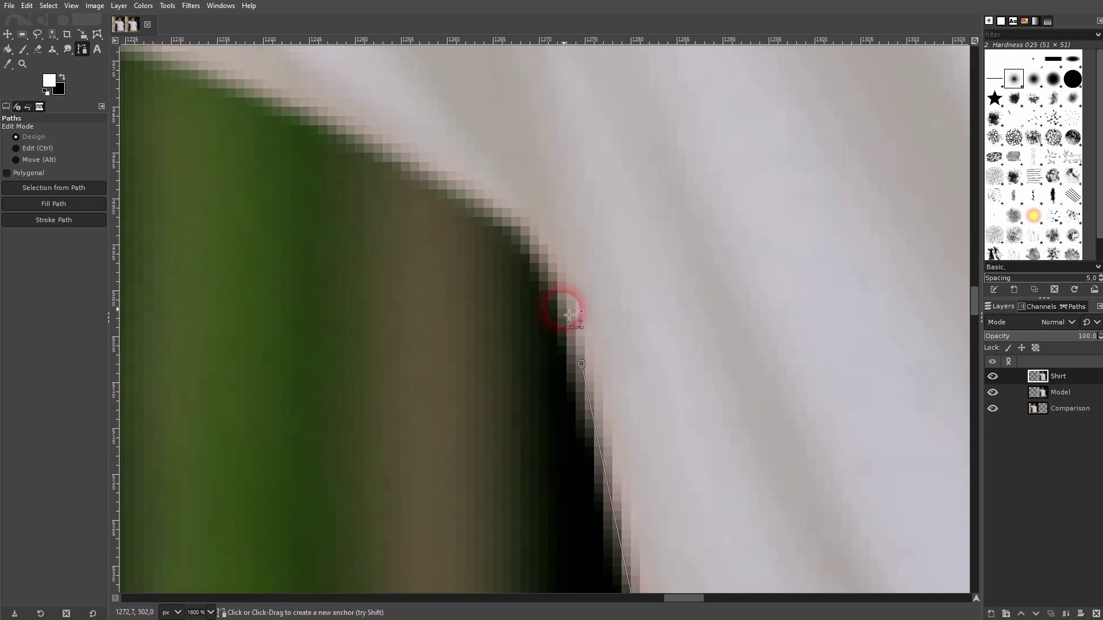
pyautogui.scroll(3, 447, 180)
pyautogui.hscroll(-6, 446, 180)
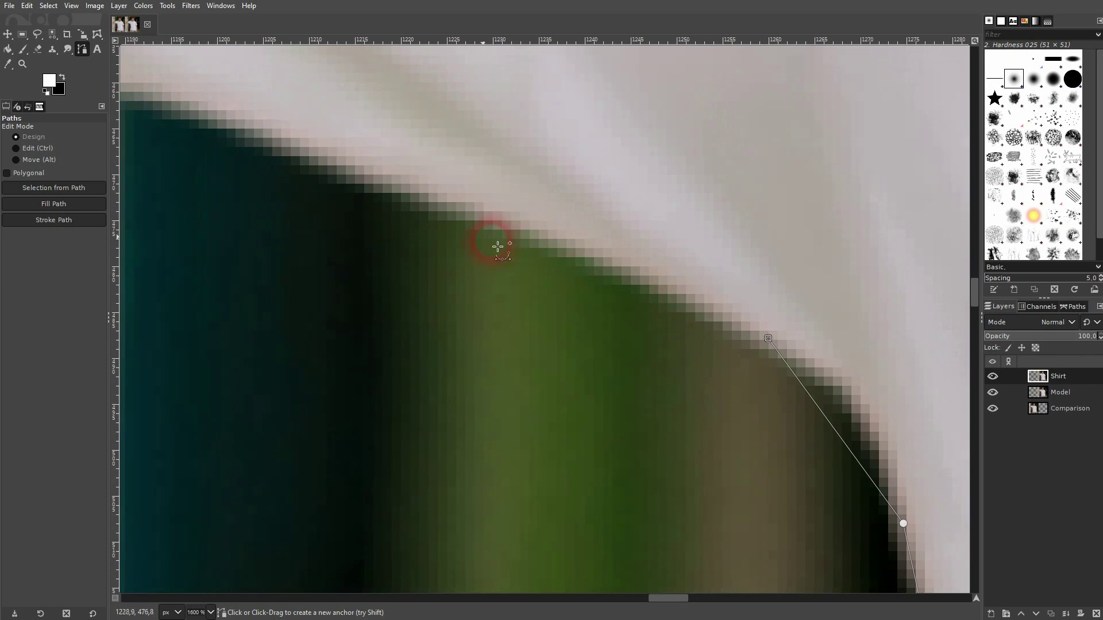
pyautogui.click(189, 100)
pyautogui.moveTo(190, 101); pyautogui.dragTo(741, 393)
pyautogui.click(572, 348)
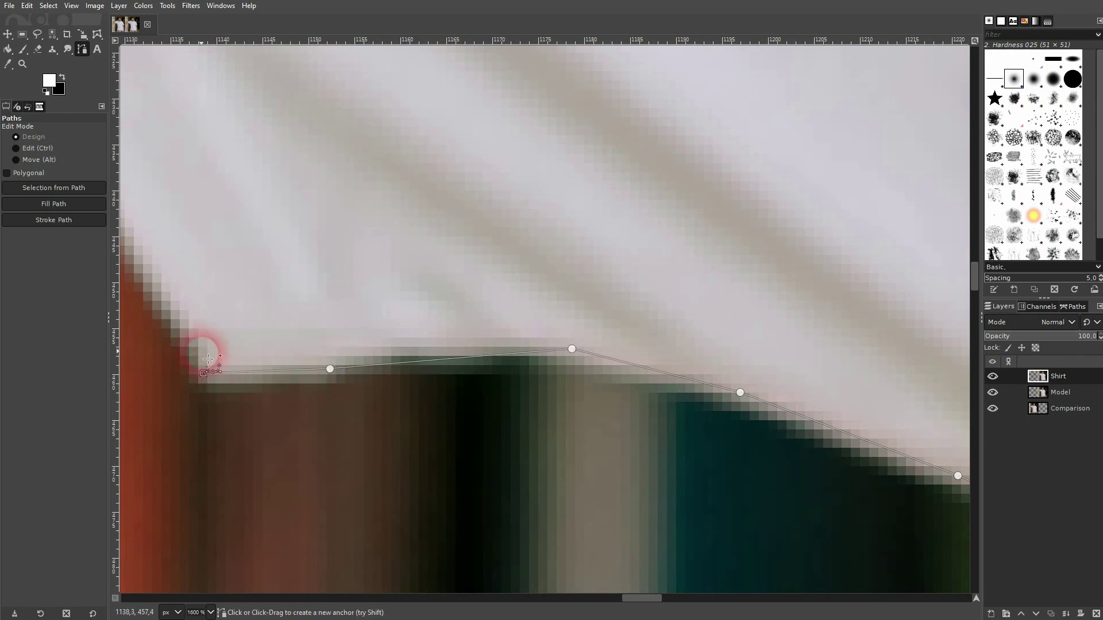
# Trace the path up the cuff edge of the raised arm's sleeve, along the arm.
pyautogui.moveTo(208, 359); pyautogui.dragTo(479, 425)
pyautogui.click(370, 280)
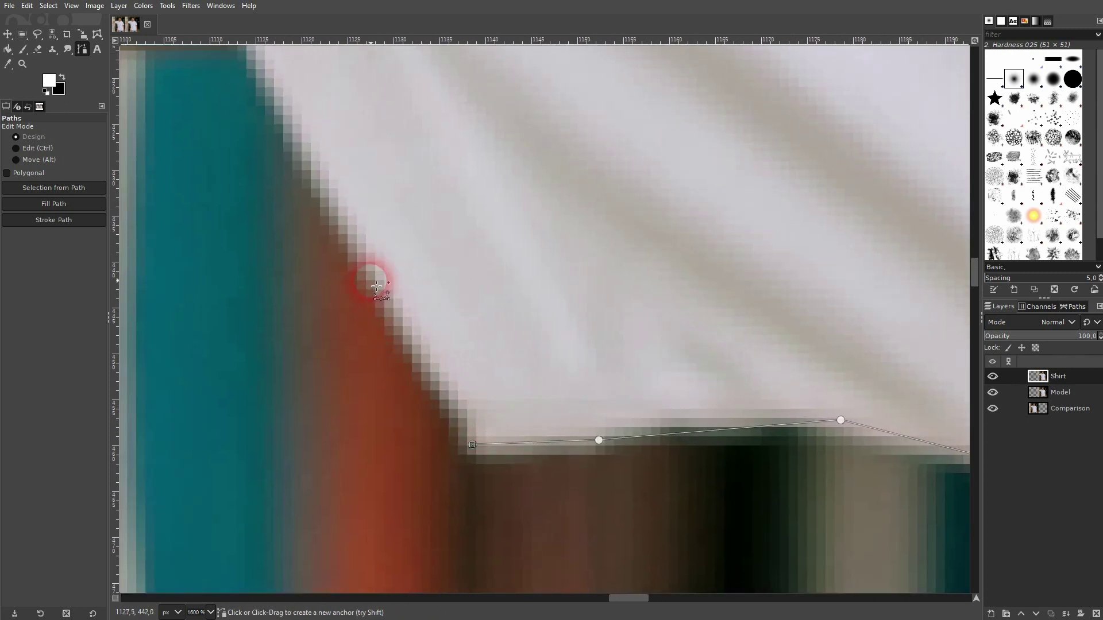
pyautogui.click(280, 107)
pyautogui.moveTo(280, 106); pyautogui.dragTo(462, 420)
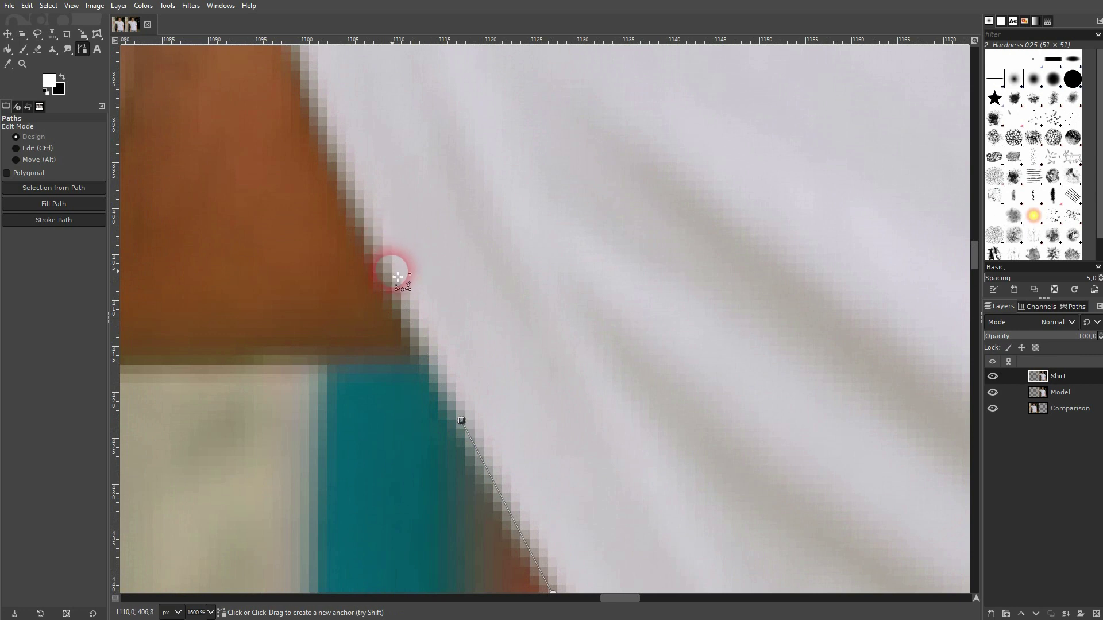
pyautogui.moveTo(374, 211); pyautogui.dragTo(495, 404)
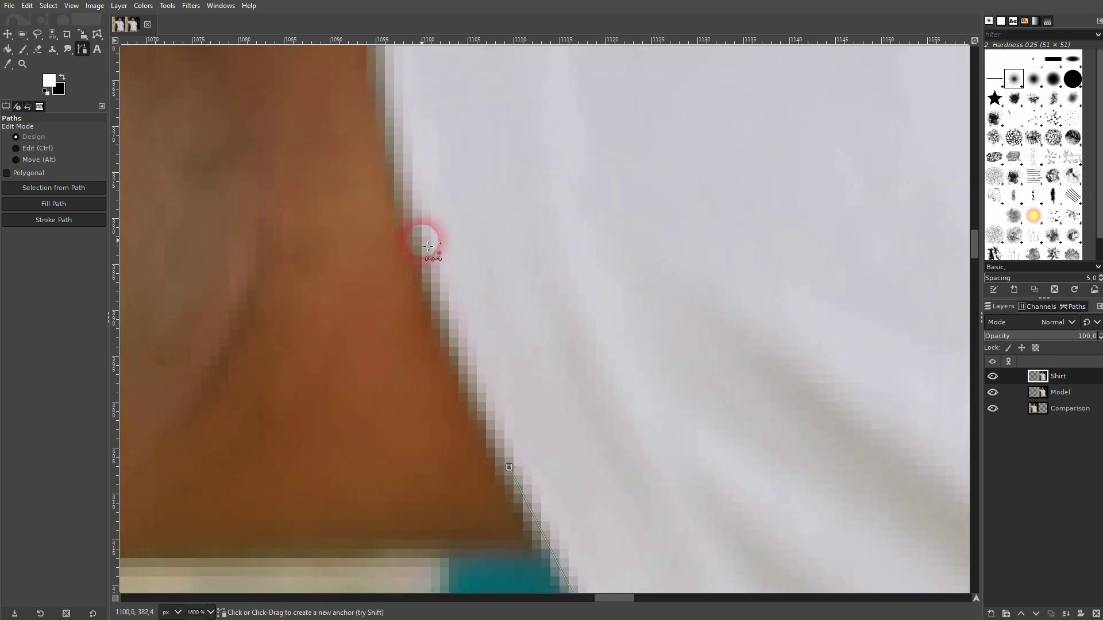
pyautogui.scroll(5, 463, 362)
pyautogui.hscroll(-2, 463, 361)
pyautogui.click(451, 312)
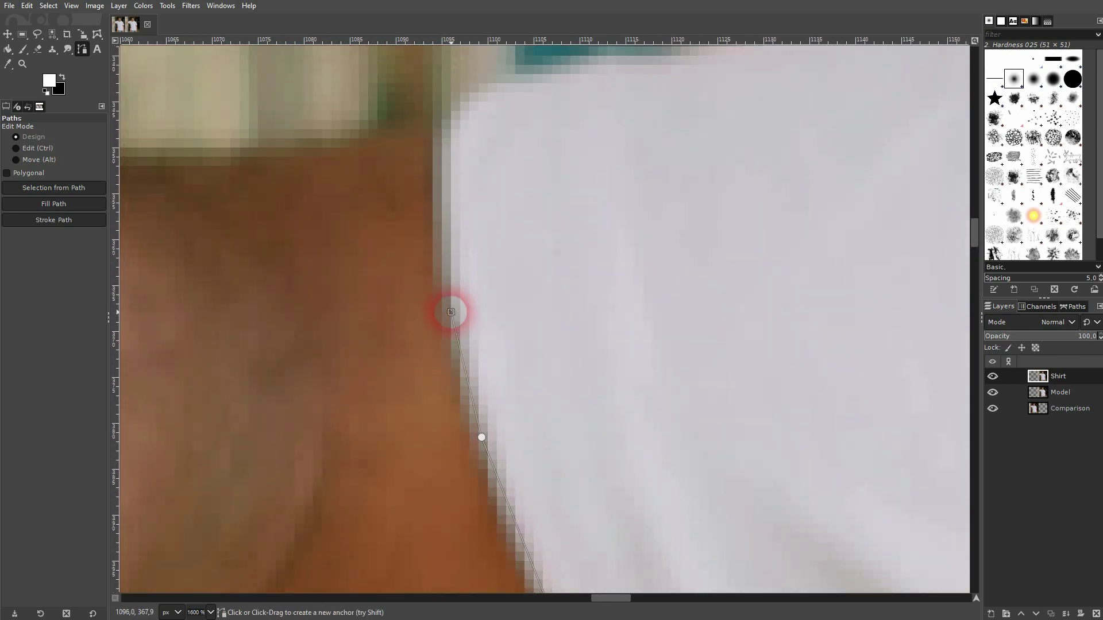
# Trace the path around the raised sleeve's upper corner and along its top edge past the teal, red and brown background.
pyautogui.scroll(8, 451, 121)
pyautogui.hscroll(5, 419, 327)
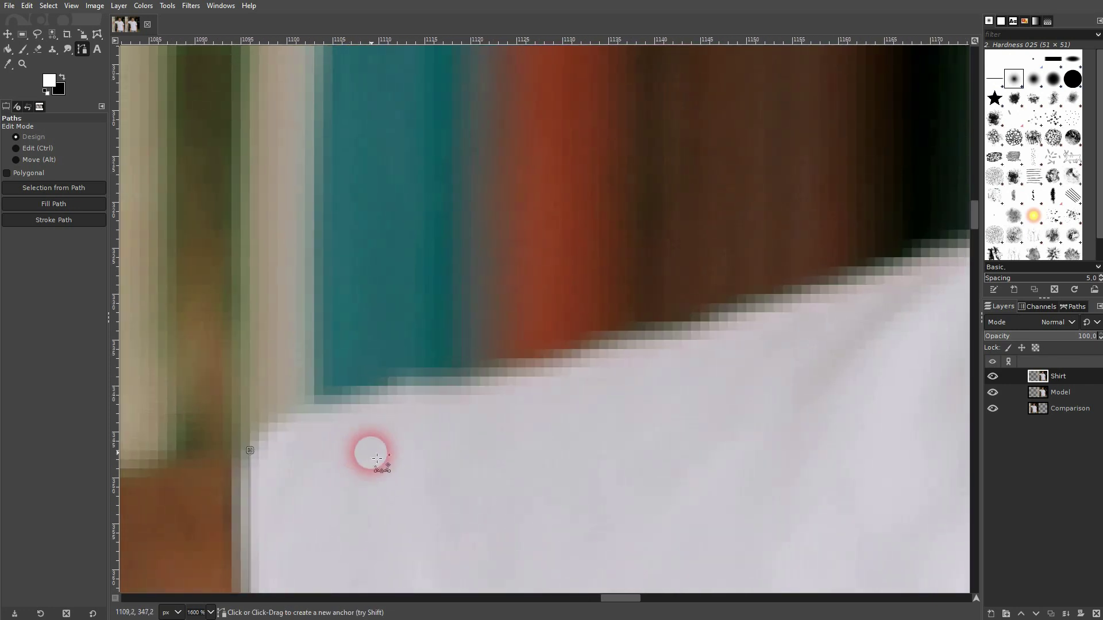
pyautogui.moveTo(433, 379); pyautogui.dragTo(471, 381)
pyautogui.click(661, 335)
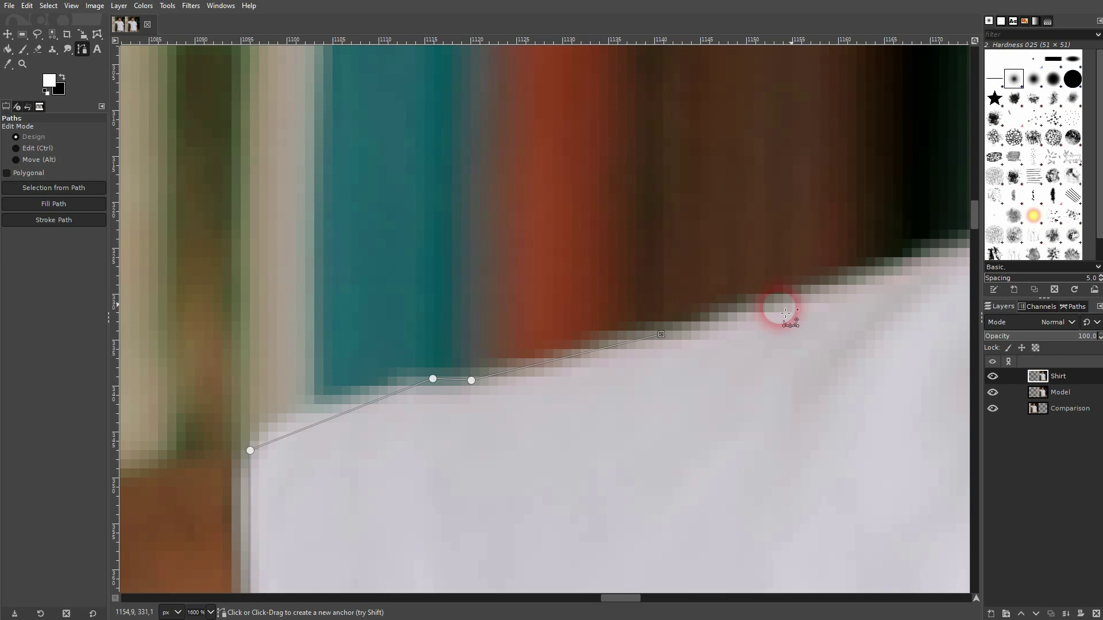
pyautogui.click(905, 256)
pyautogui.moveTo(875, 283); pyautogui.dragTo(758, 313)
pyautogui.hscroll(10, 758, 313)
pyautogui.scroll(3, 758, 313)
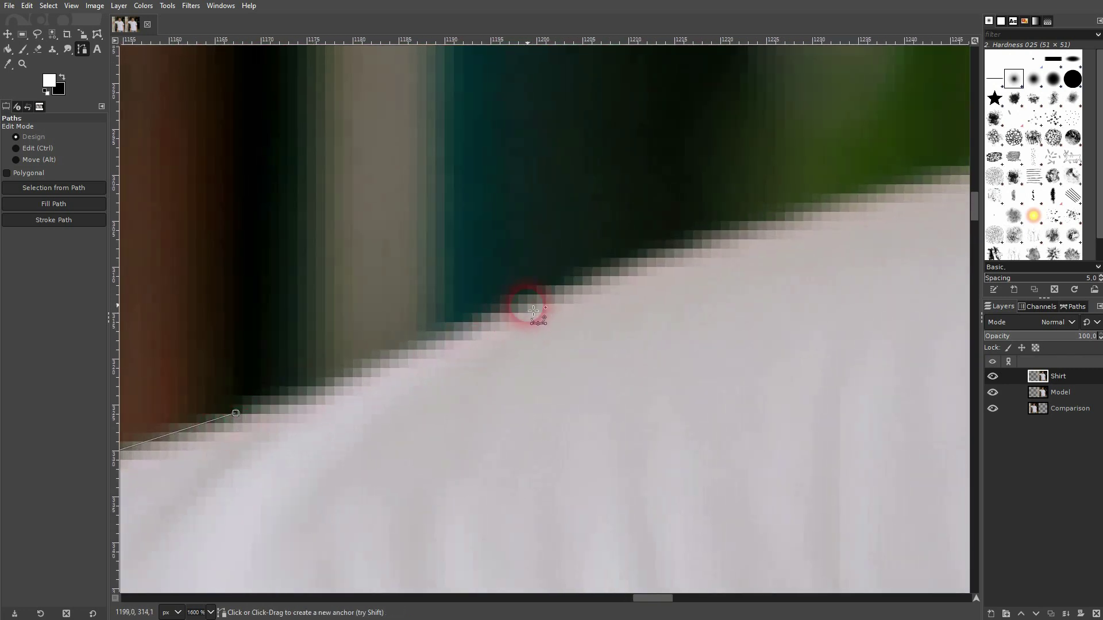
# Extend the path along the top of the shoulder past the green background to the dark strands near the neck.
pyautogui.click(784, 216)
pyautogui.hscroll(10, 879, 187)
pyautogui.scroll(3, 879, 187)
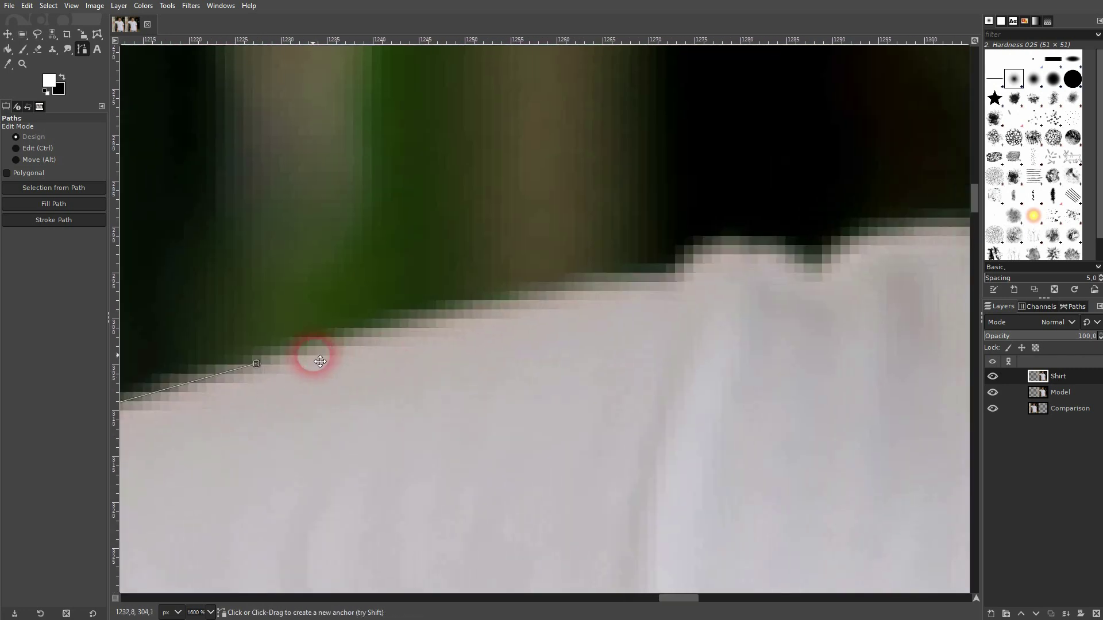
pyautogui.click(668, 282)
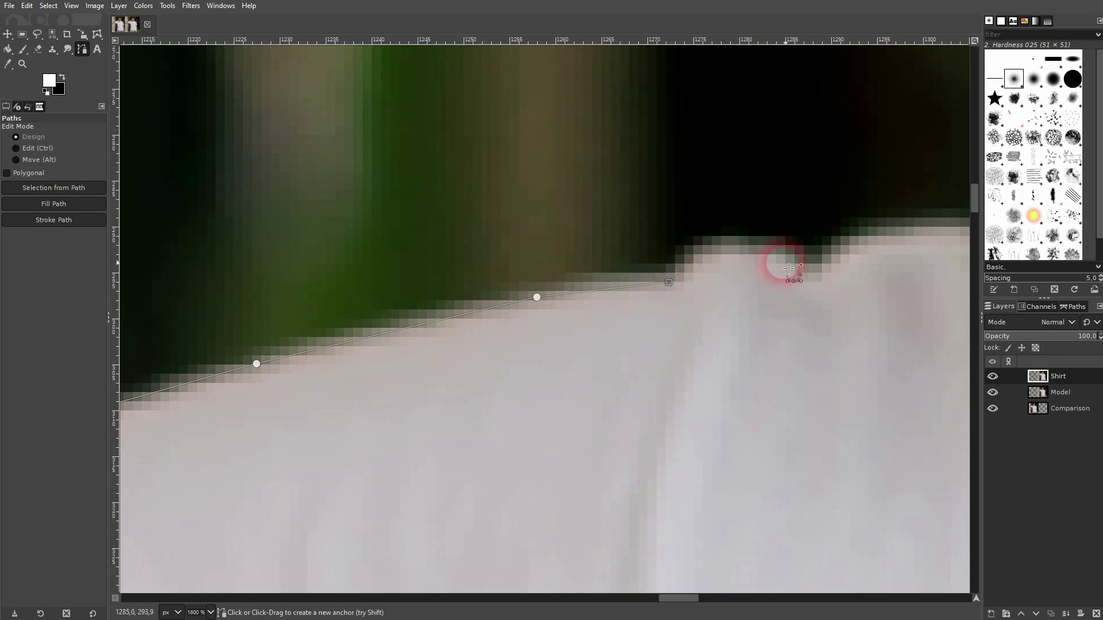
pyautogui.click(805, 273)
pyautogui.hscroll(1, 768, 297)
pyautogui.hscroll(8, 768, 297)
pyautogui.scroll(1, 768, 297)
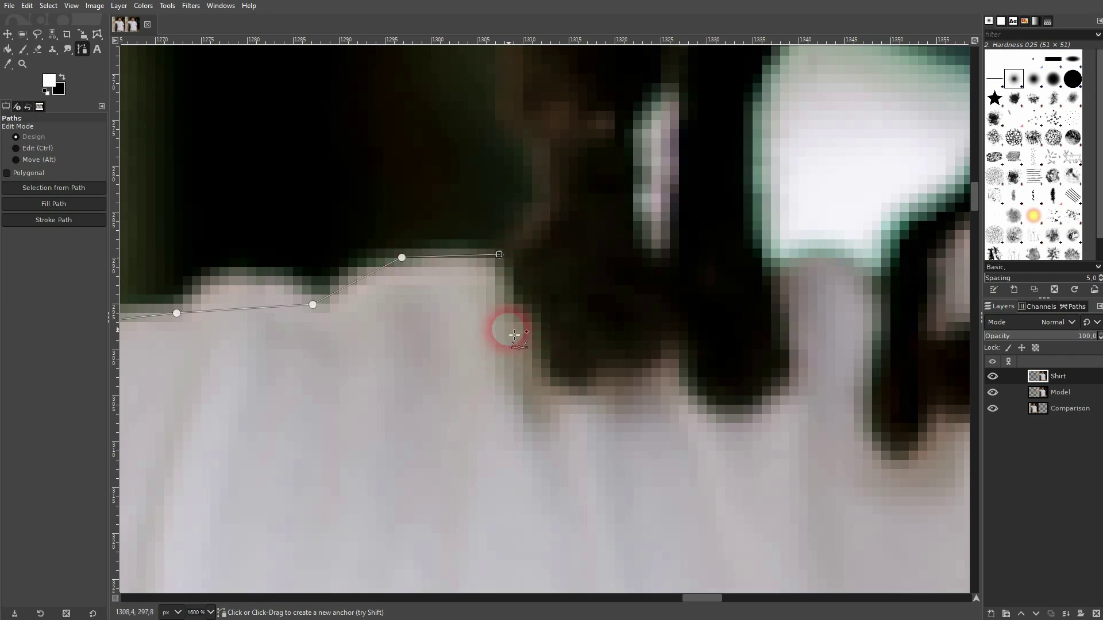
# Trace the path below the first dark strands and over the shirt strip that reaches up to the bright area.
pyautogui.click(501, 315)
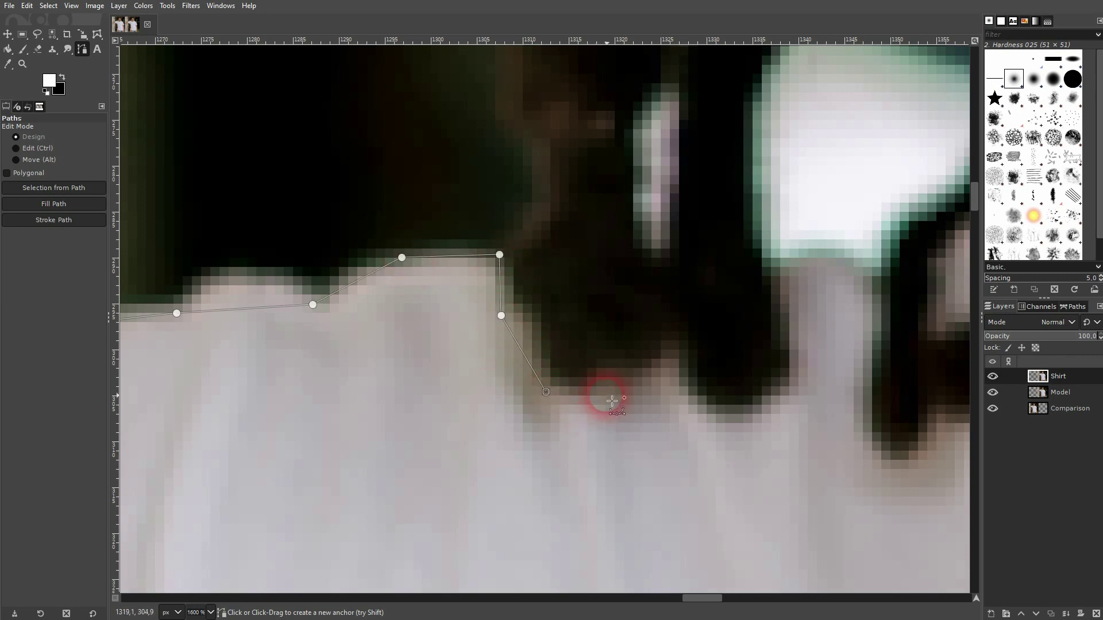
pyautogui.click(680, 398)
pyautogui.click(731, 422)
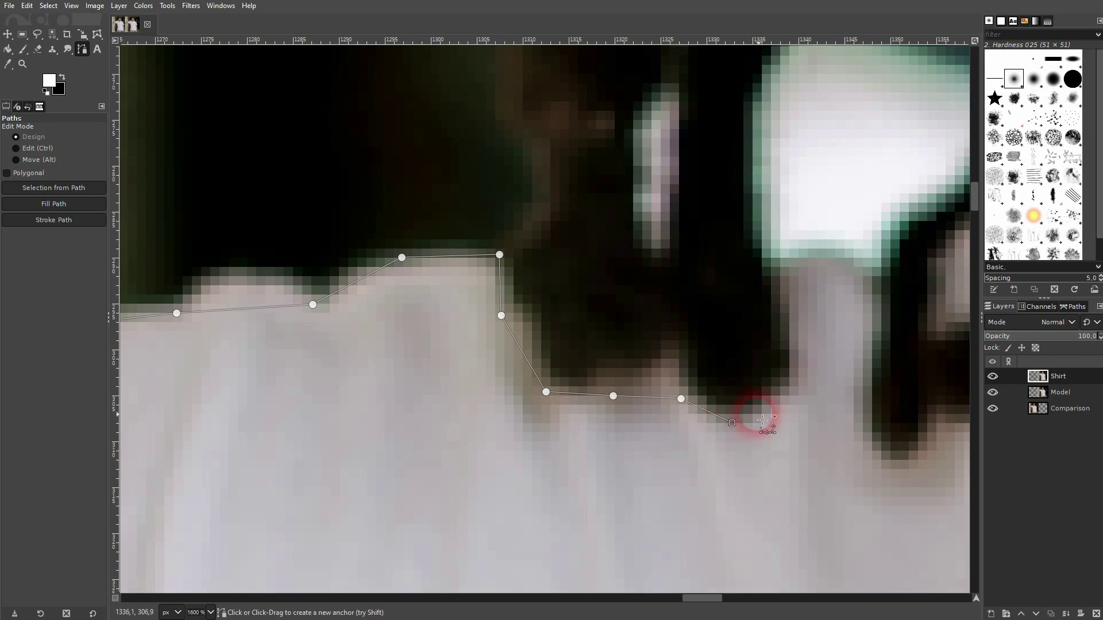
pyautogui.click(782, 270)
pyautogui.click(852, 270)
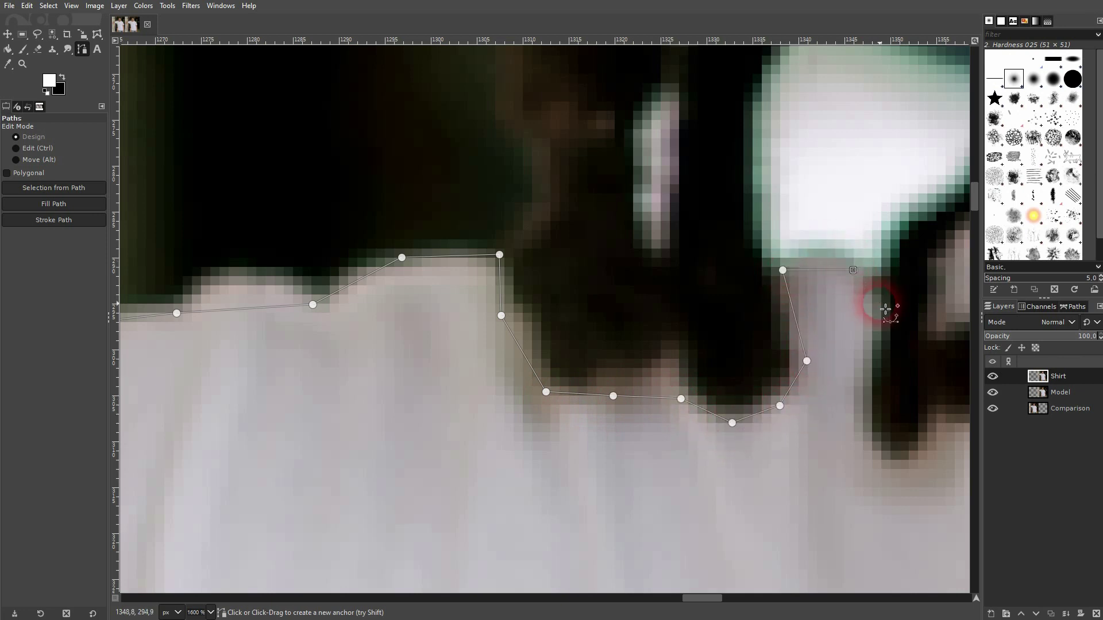
pyautogui.click(880, 303)
# Carry the path down around the narrow dark strand and along the jagged lower edge of the neighboring dark area.
pyautogui.hscroll(5, 791, 387)
pyautogui.scroll(-2, 791, 387)
pyautogui.click(578, 271)
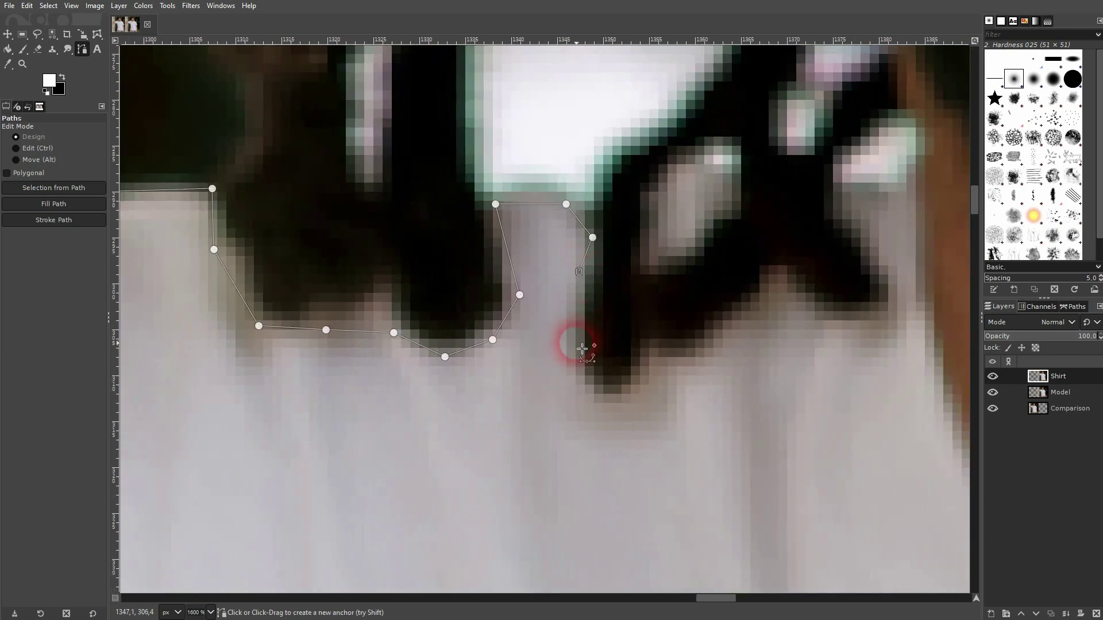
pyautogui.click(567, 358)
pyautogui.click(643, 387)
pyautogui.click(712, 358)
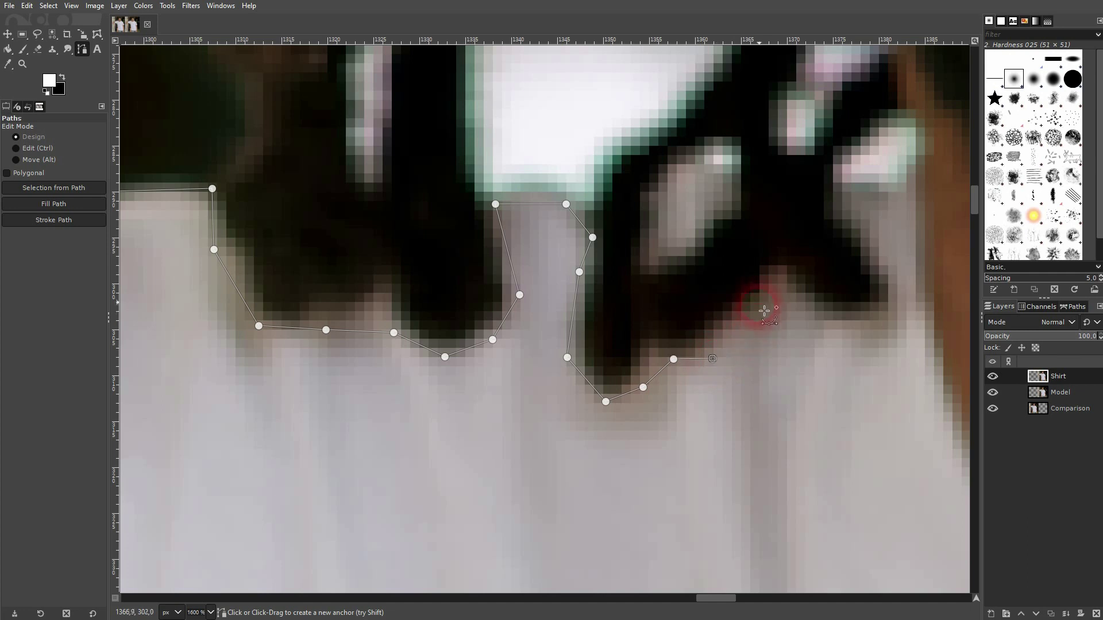
pyautogui.click(839, 324)
pyautogui.click(892, 322)
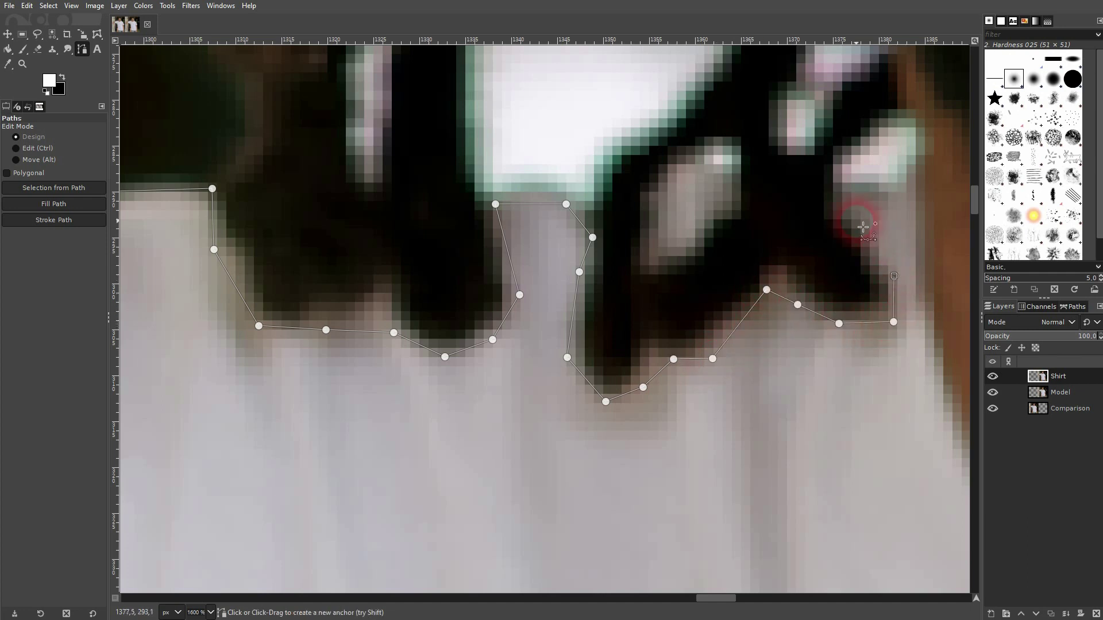
# Trace over the shirt tip where it meets the neck and down the left side of the neckline along the skin.
pyautogui.moveTo(897, 193); pyautogui.dragTo(676, 269)
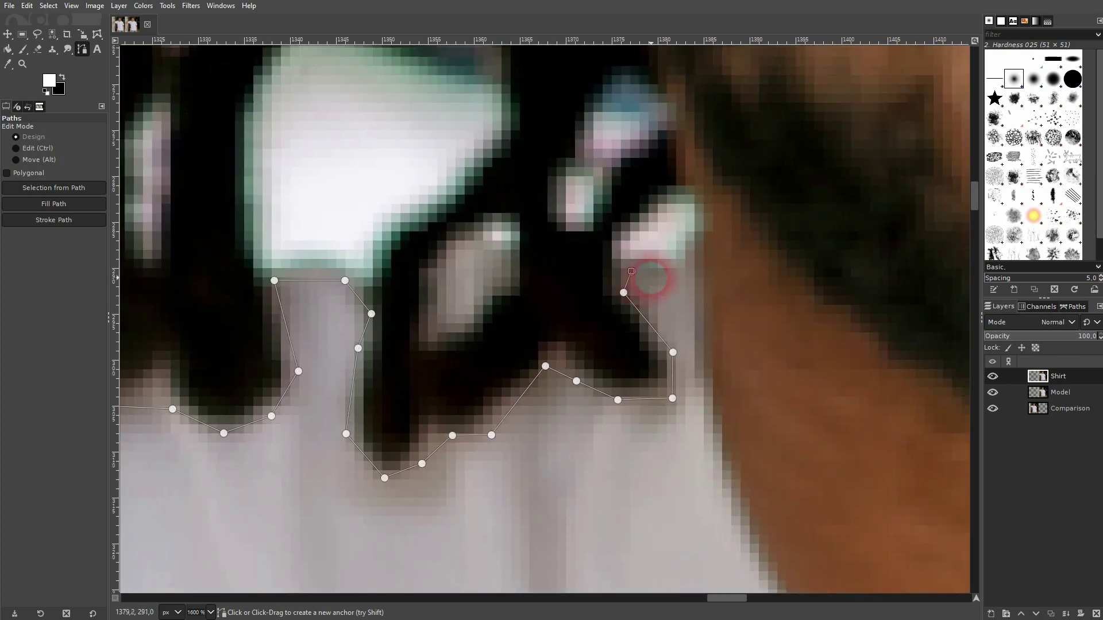
pyautogui.click(667, 251)
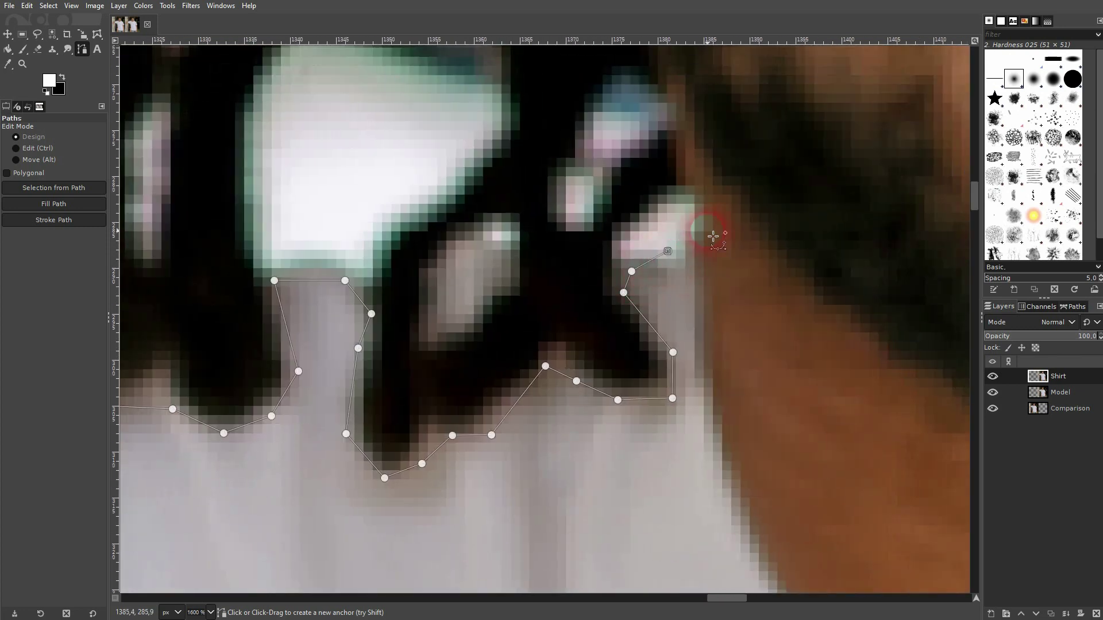
pyautogui.click(734, 510)
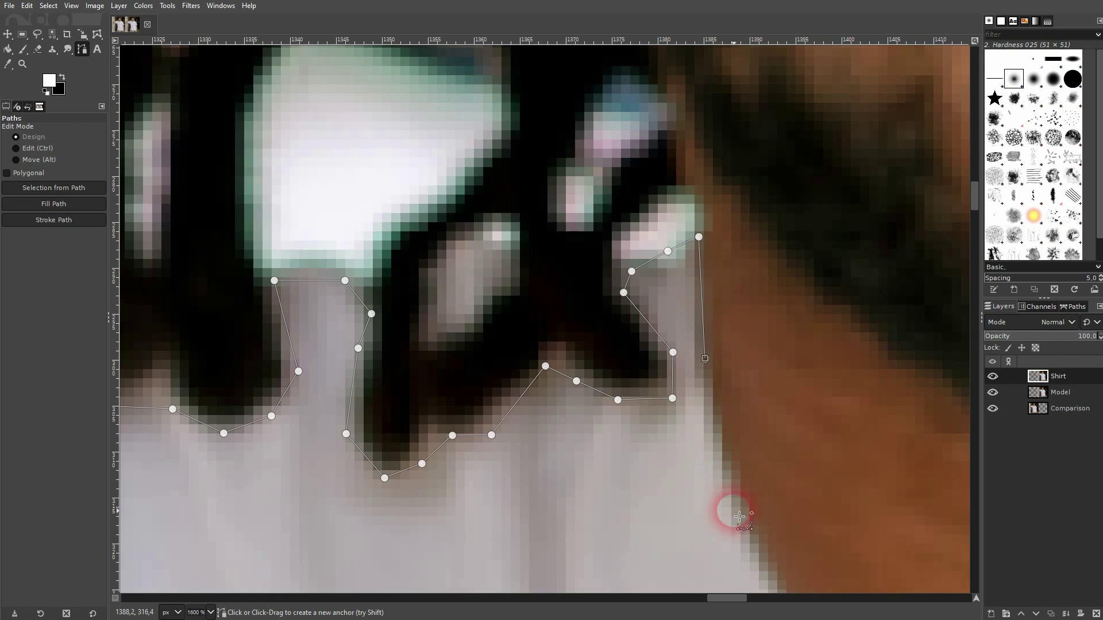
pyautogui.moveTo(708, 492); pyautogui.dragTo(438, 258)
pyautogui.click(509, 362)
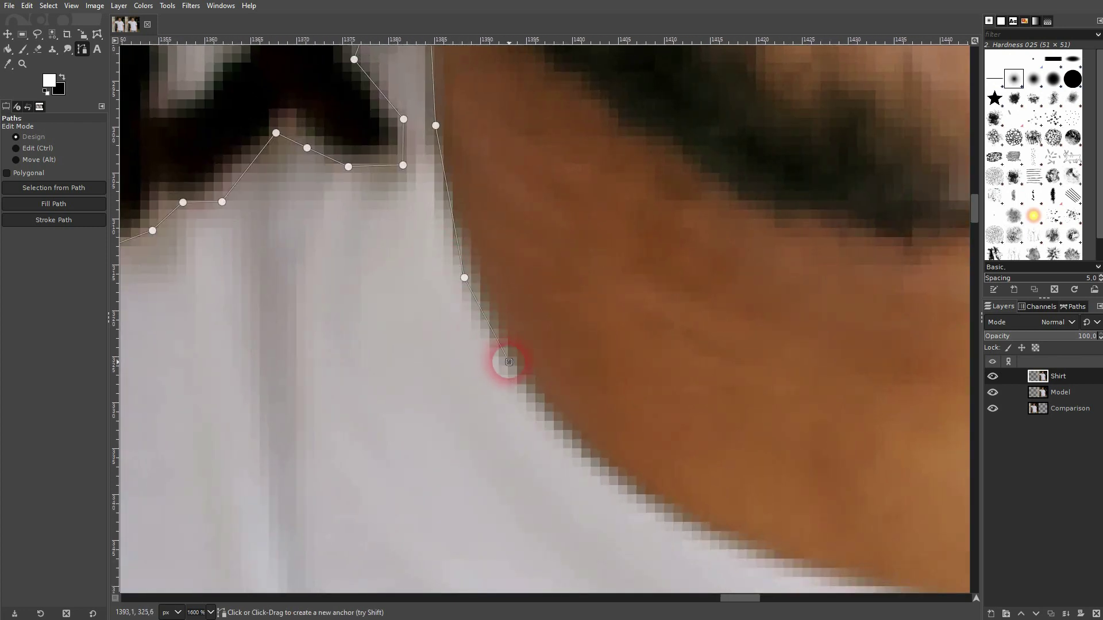
pyautogui.click(598, 467)
pyautogui.click(734, 544)
# Continue the path along the bottom curve of the neckline until it starts rising on the right side.
pyautogui.moveTo(733, 545); pyautogui.dragTo(320, 278)
pyautogui.click(497, 371)
pyautogui.click(583, 387)
pyautogui.click(784, 385)
pyautogui.moveTo(731, 388); pyautogui.dragTo(377, 386)
pyautogui.click(582, 346)
pyautogui.click(748, 244)
# Trace the path up the right side of the neckline to its upper end at the shoulder.
pyautogui.moveTo(747, 244); pyautogui.dragTo(443, 411)
pyautogui.click(585, 267)
pyautogui.click(633, 184)
pyautogui.moveTo(676, 117); pyautogui.dragTo(575, 353)
pyautogui.click(524, 339)
pyautogui.click(553, 297)
# Extend the path down the slope of the right shoulder to the black background.
pyautogui.click(814, 400)
pyautogui.moveTo(827, 463); pyautogui.dragTo(266, 305)
pyautogui.click(349, 295)
pyautogui.click(554, 384)
pyautogui.click(764, 466)
pyautogui.moveTo(644, 420); pyautogui.dragTo(187, 268)
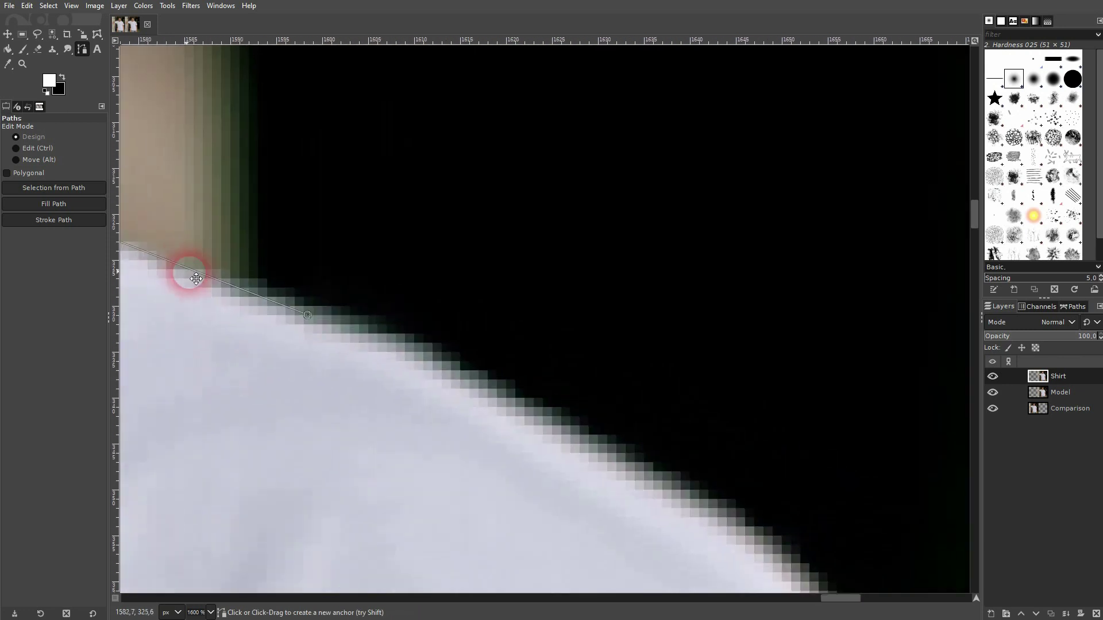
pyautogui.click(512, 394)
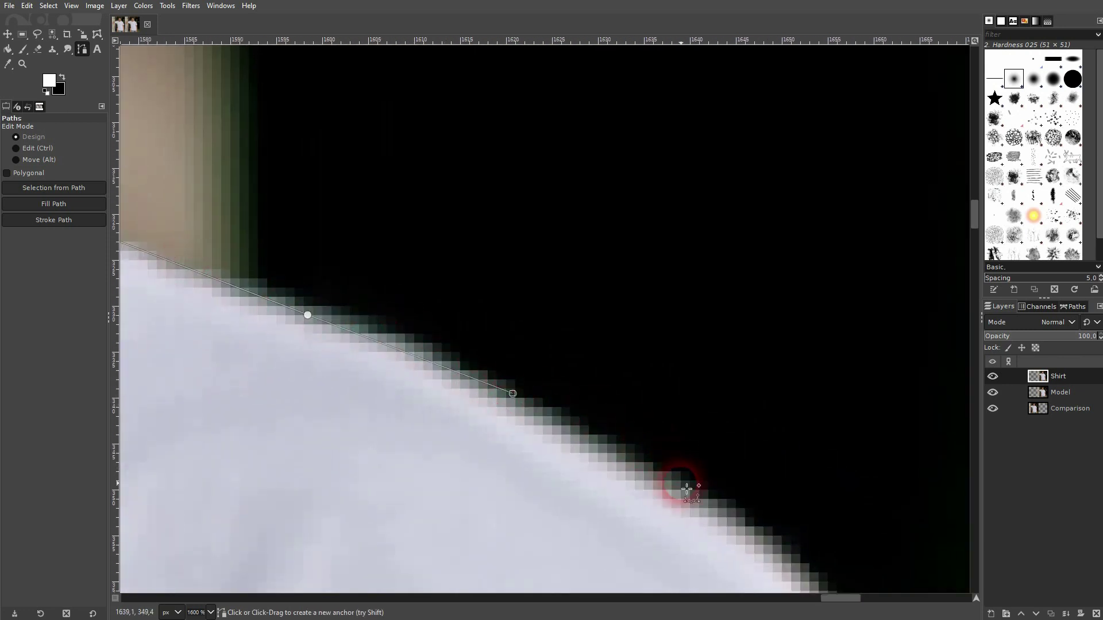
# Trace the rounded part of the right shoulder against the dark background down to the start of the sleeve.
pyautogui.moveTo(655, 488); pyautogui.dragTo(204, 245)
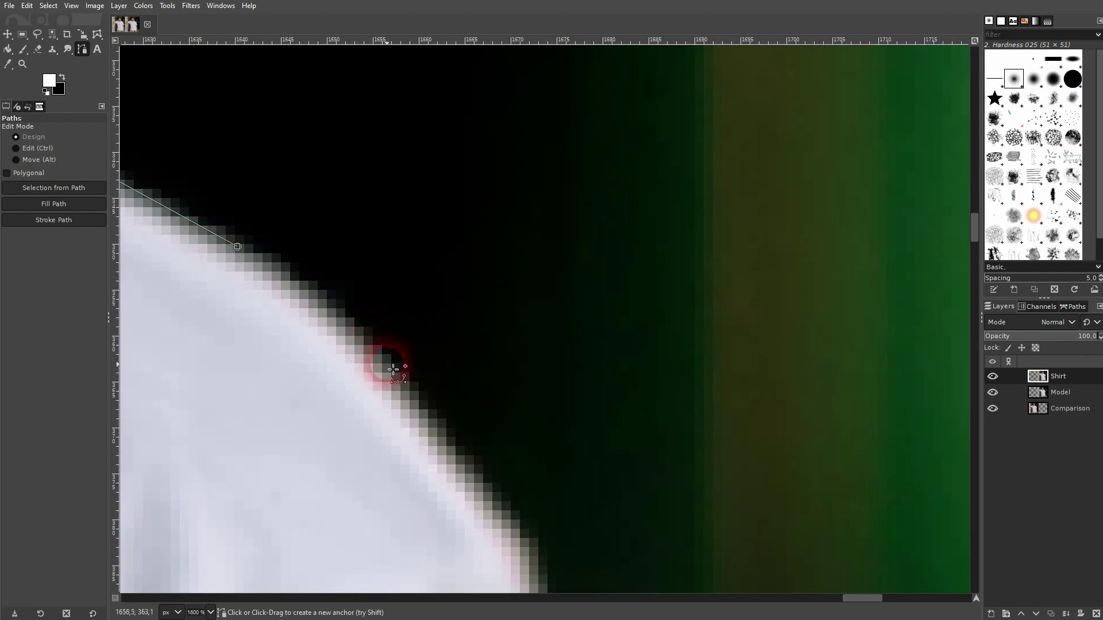
pyautogui.click(489, 508)
pyautogui.moveTo(490, 504); pyautogui.dragTo(369, 167)
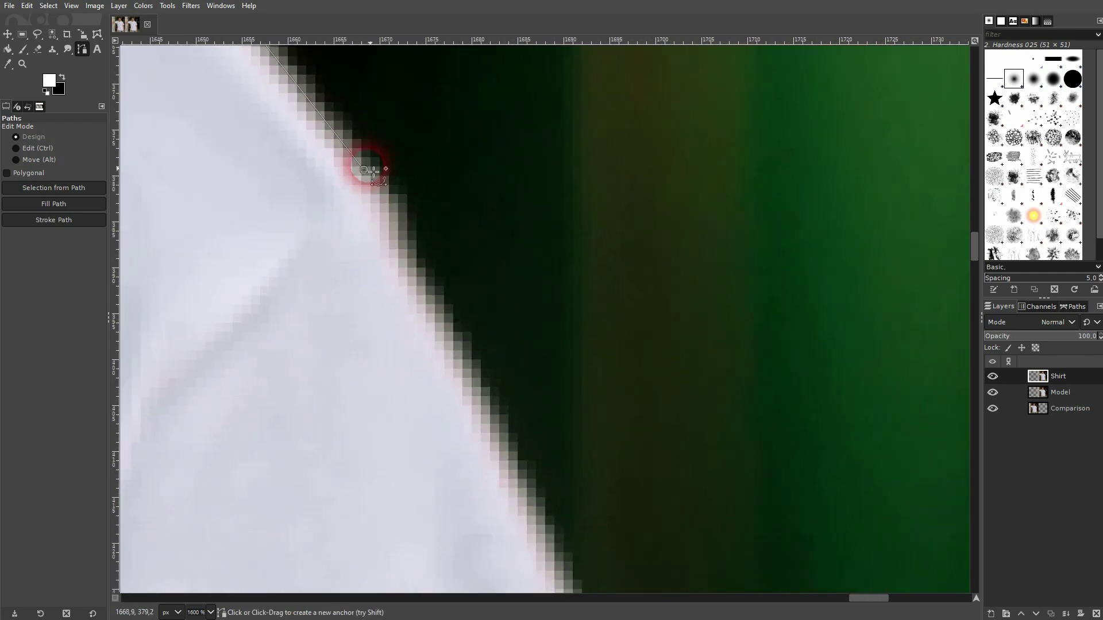
pyautogui.click(403, 217)
pyautogui.click(408, 274)
pyautogui.click(485, 414)
# Carry the path down the outer edge of the lowered arm's sleeve to its lower corner.
pyautogui.moveTo(574, 540); pyautogui.dragTo(392, 290)
pyautogui.click(388, 317)
pyautogui.moveTo(479, 500); pyautogui.dragTo(330, 148)
pyautogui.click(355, 271)
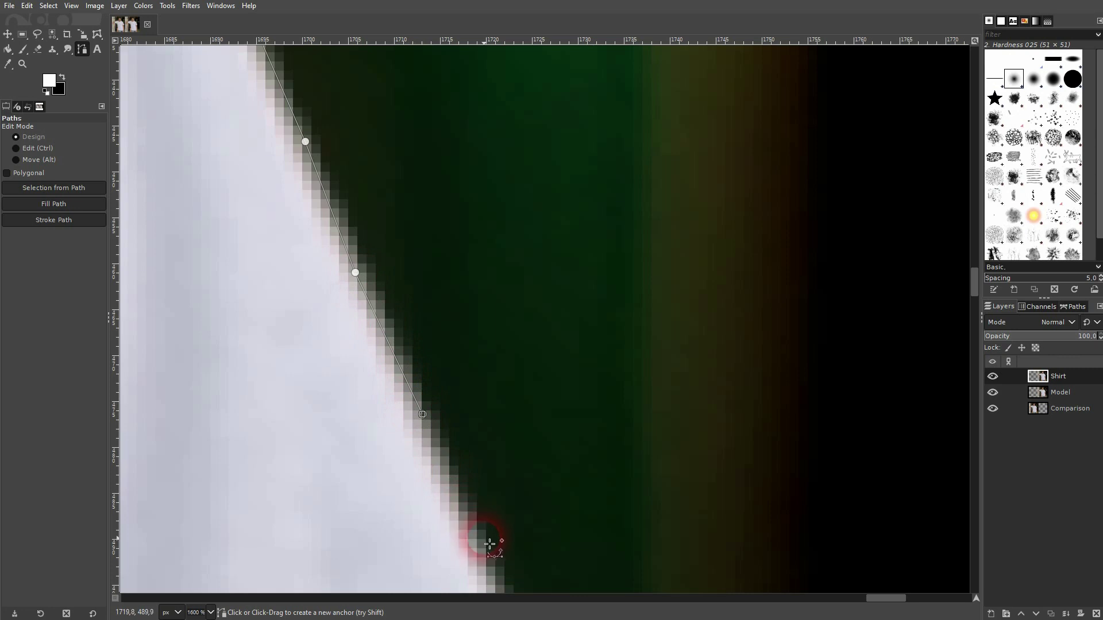
pyautogui.moveTo(497, 557); pyautogui.dragTo(288, 54)
pyautogui.click(333, 198)
pyautogui.click(371, 308)
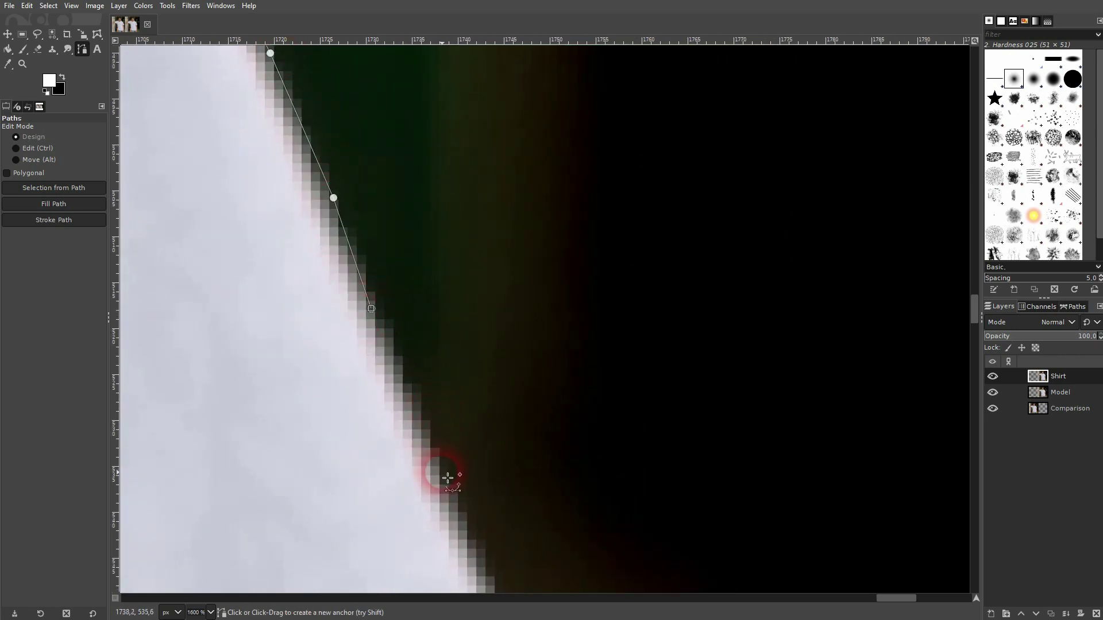
pyautogui.moveTo(470, 457); pyautogui.dragTo(388, 137)
pyautogui.click(423, 297)
pyautogui.click(469, 400)
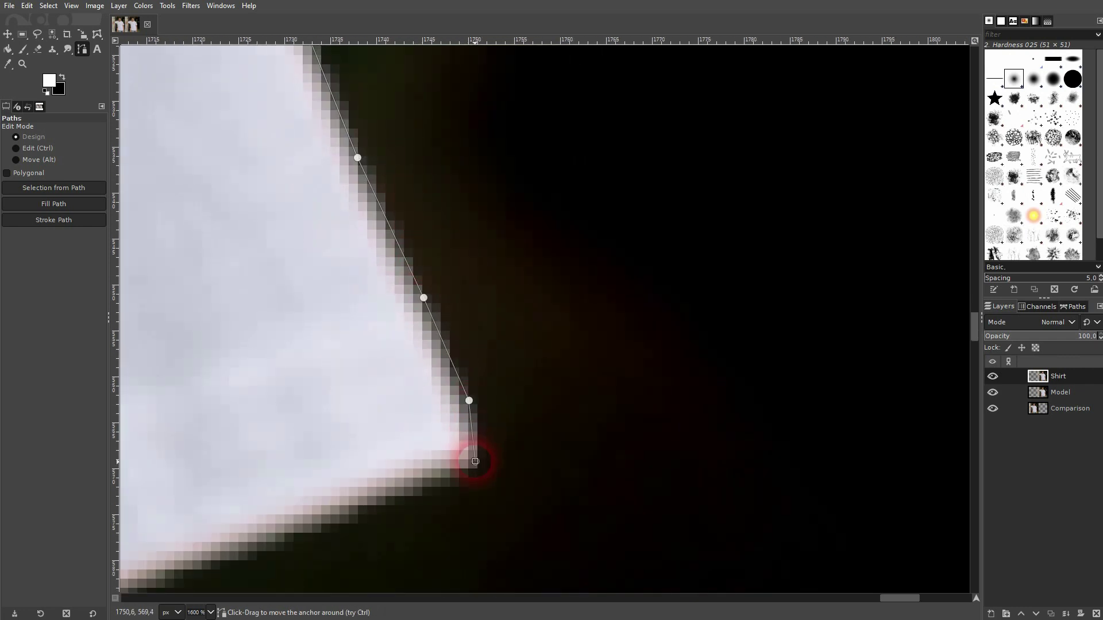
# Trace the hem of the lowered arm's sleeve across the arm to where it meets the shirt body.
pyautogui.click(337, 516)
pyautogui.moveTo(308, 532); pyautogui.dragTo(733, 246)
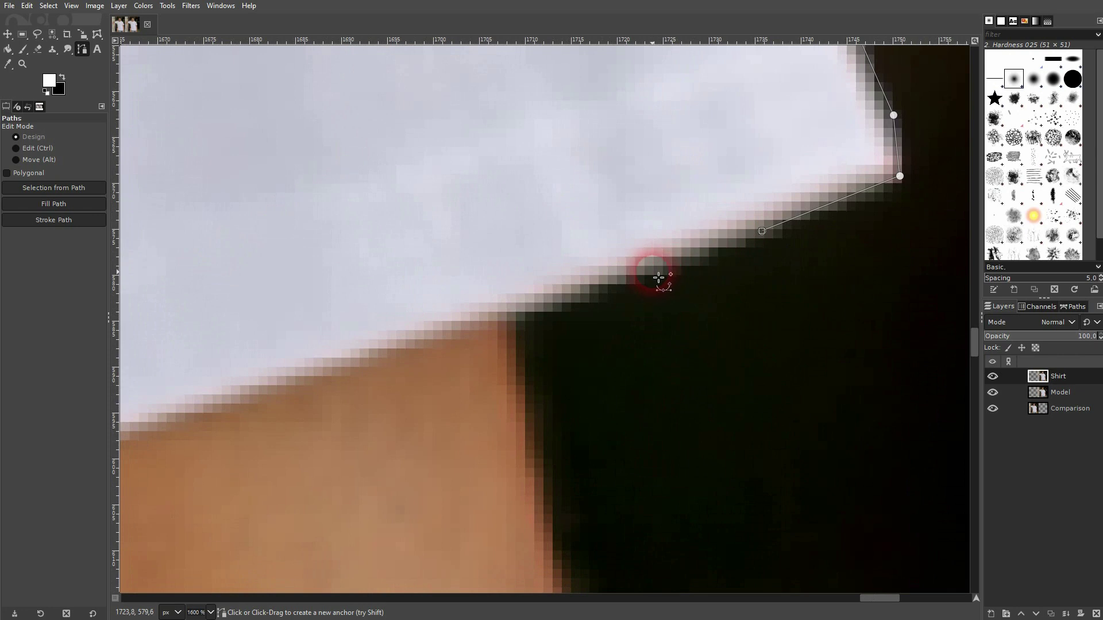
pyautogui.click(454, 331)
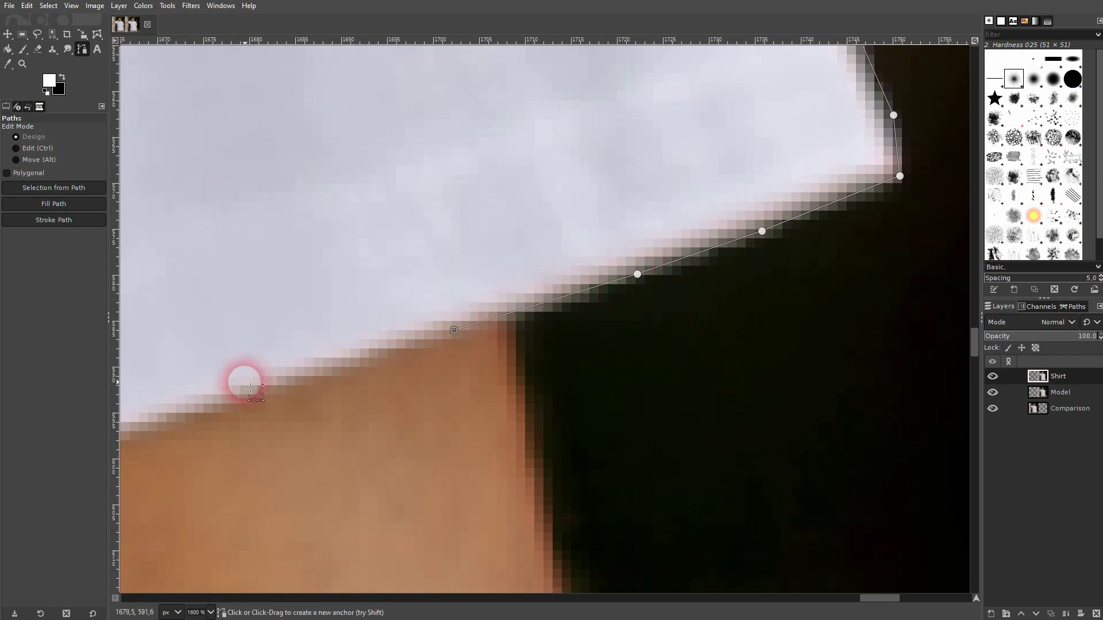
pyautogui.click(214, 417)
pyautogui.moveTo(160, 406); pyautogui.dragTo(884, 162)
pyautogui.click(795, 203)
pyautogui.click(653, 252)
pyautogui.click(579, 264)
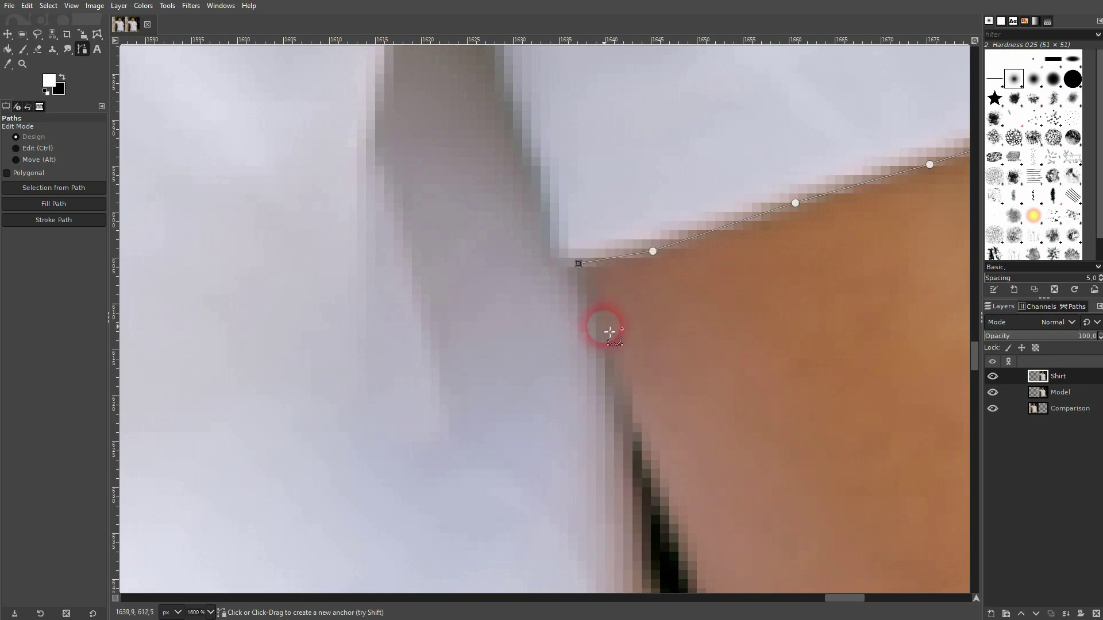
# Extend the path down the shirt's right side below the sleeve, along the narrow dark gap beside the arm.
pyautogui.click(606, 347)
pyautogui.moveTo(589, 337); pyautogui.dragTo(539, 143)
pyautogui.click(594, 394)
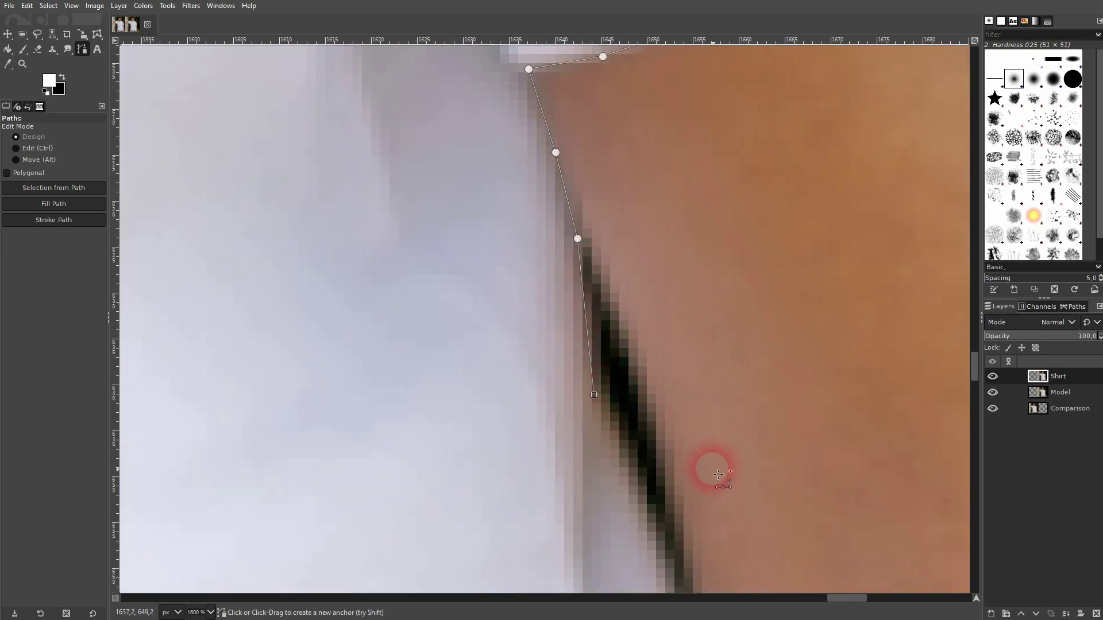
pyautogui.moveTo(711, 469); pyautogui.dragTo(470, 132)
pyautogui.click(483, 302)
pyautogui.click(518, 447)
# Continue the path down the shirt's right side along the thin brown shadow next to the arm.
pyautogui.moveTo(564, 490); pyautogui.dragTo(470, 122)
pyautogui.click(463, 210)
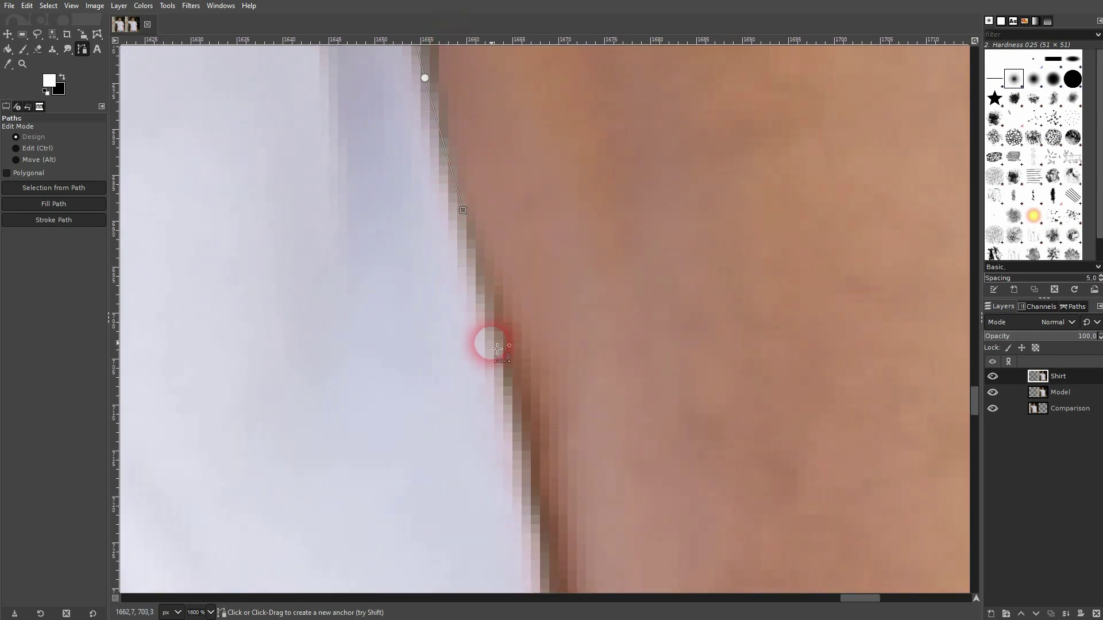
pyautogui.click(513, 390)
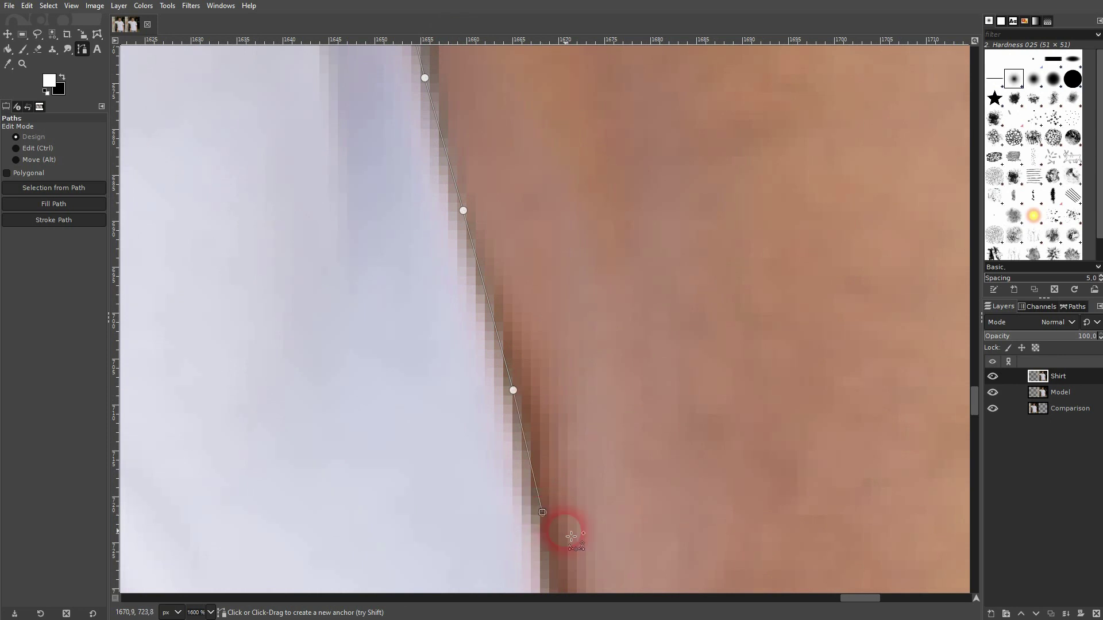
pyautogui.moveTo(579, 504); pyautogui.dragTo(539, 132)
pyautogui.click(518, 313)
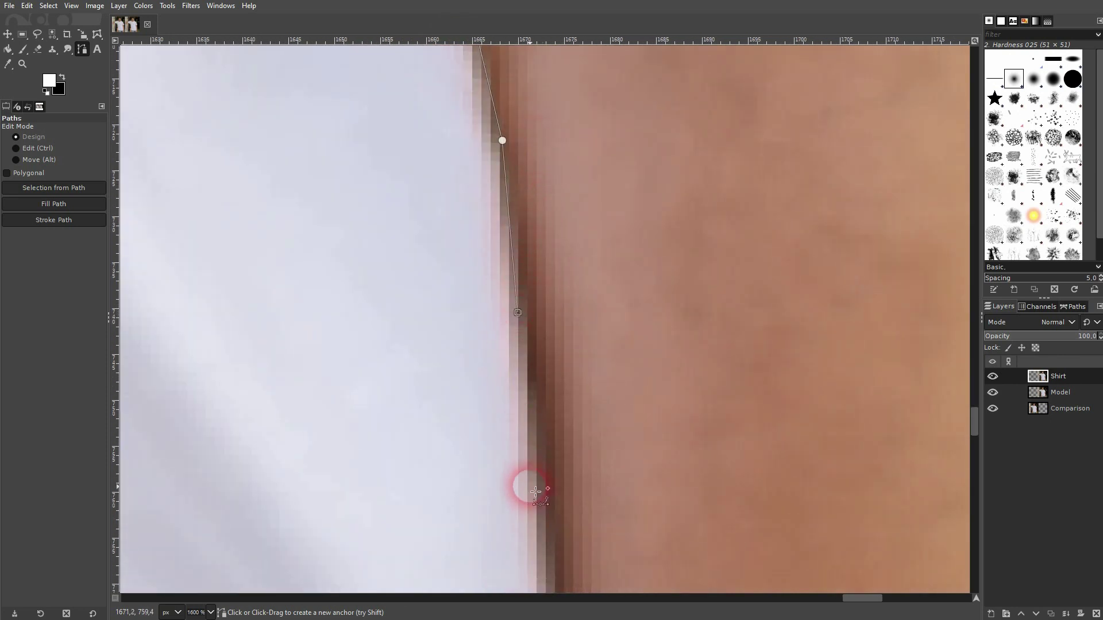
pyautogui.moveTo(579, 517); pyautogui.dragTo(540, 225)
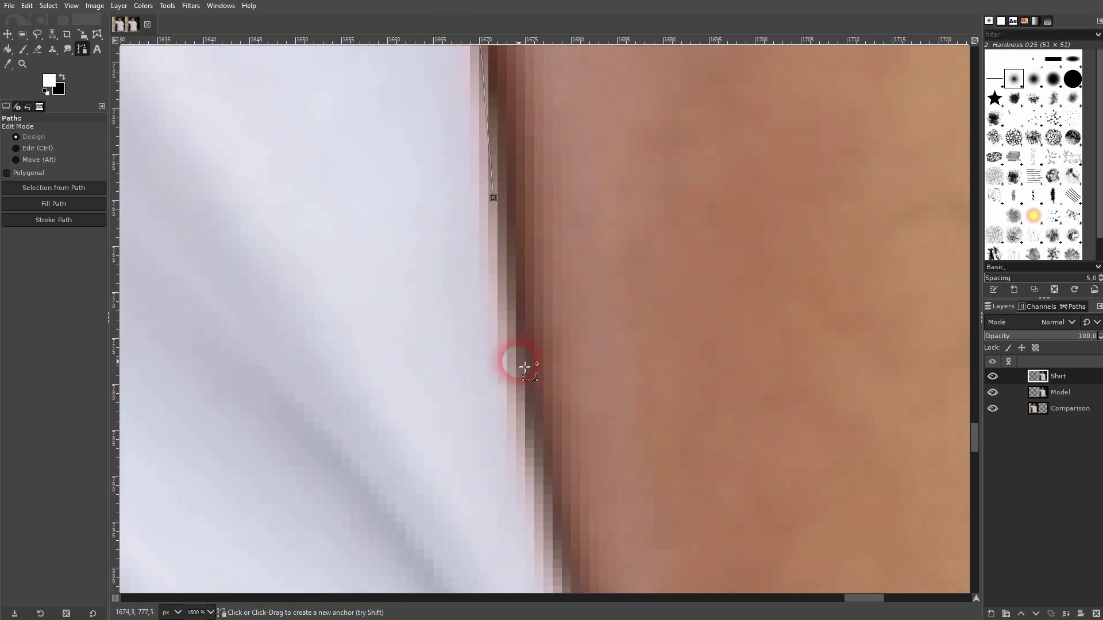
# Extend the path down the shirt's right side along the dark gap, past the small fold beside the arm.
pyautogui.moveTo(564, 450); pyautogui.dragTo(448, 108)
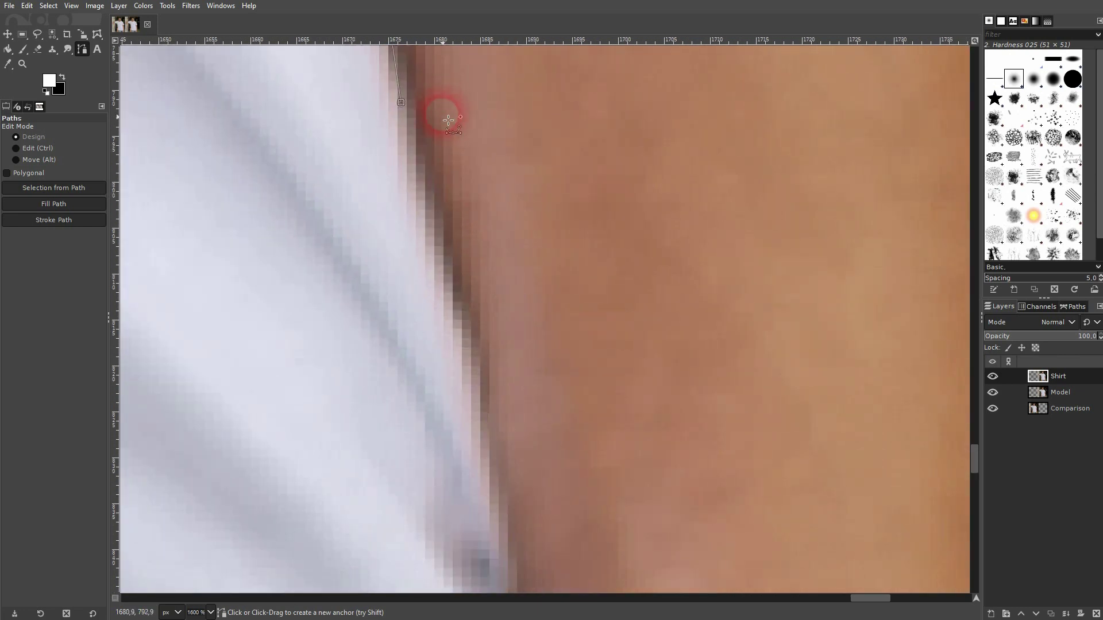
pyautogui.click(436, 228)
pyautogui.click(481, 366)
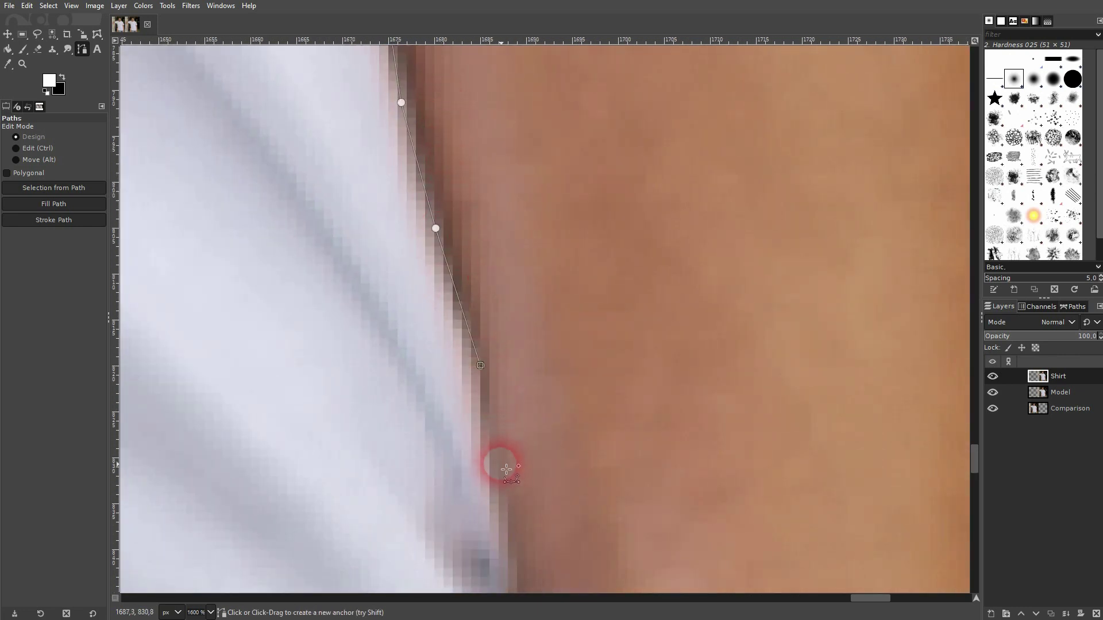
pyautogui.moveTo(523, 515); pyautogui.dragTo(491, 301)
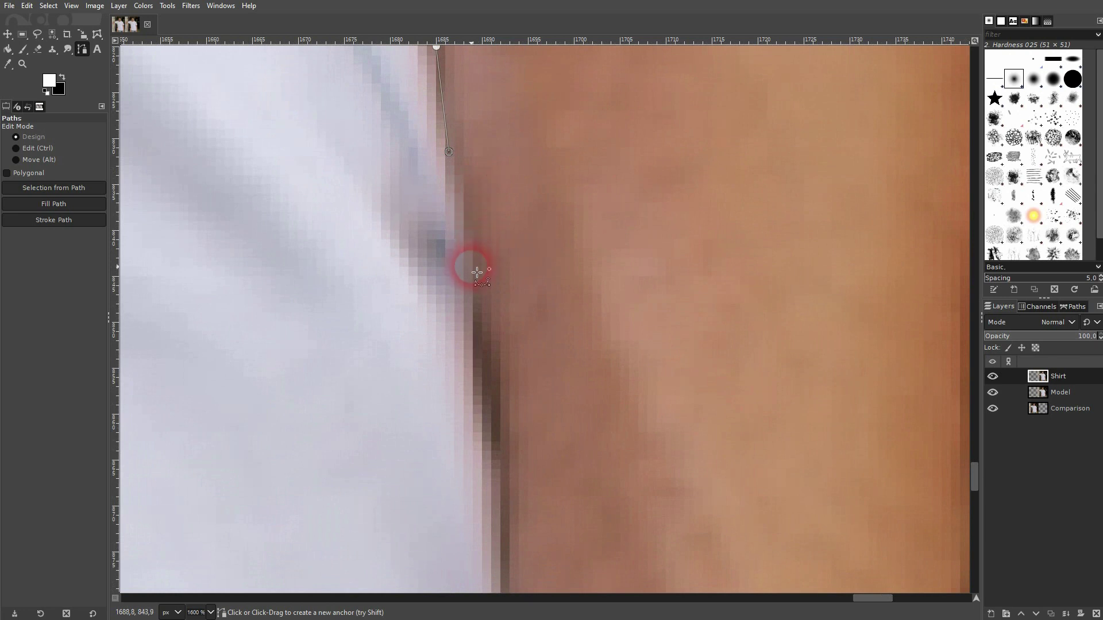
pyautogui.click(481, 395)
pyautogui.moveTo(510, 473); pyautogui.dragTo(467, 271)
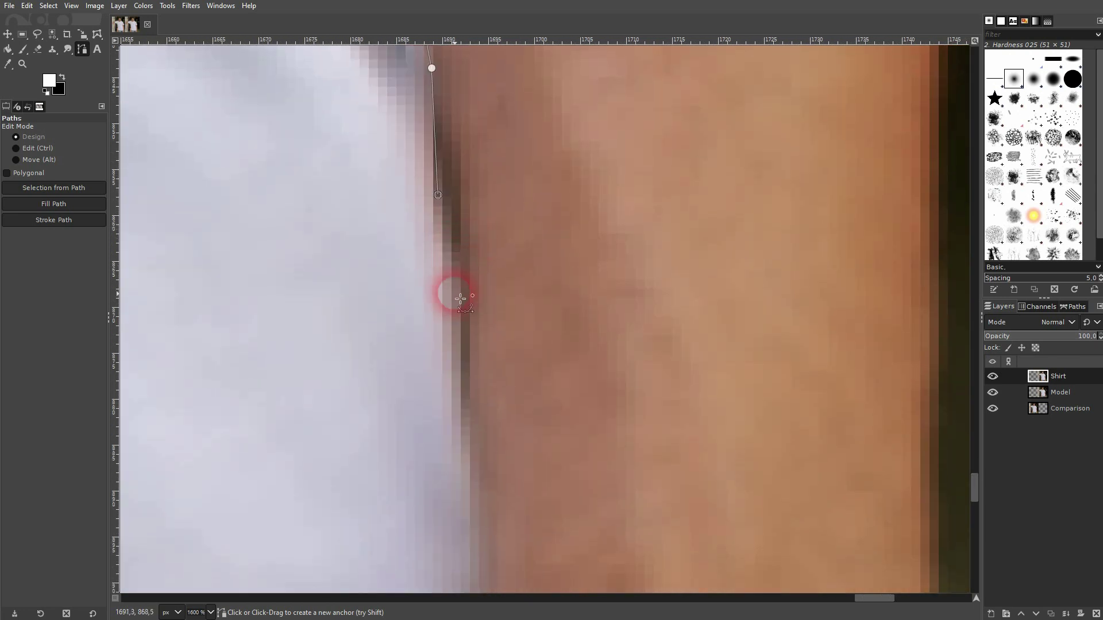
# Continue the path down the shirt's right edge beside the forearm to just above the beaded bracelet.
pyautogui.click(468, 453)
pyautogui.moveTo(522, 463); pyautogui.dragTo(485, 213)
pyautogui.click(438, 281)
pyautogui.click(461, 420)
pyautogui.click(463, 555)
pyautogui.moveTo(484, 525); pyautogui.dragTo(492, 146)
# Trace the shirt edge inward above the bracelet and join the path to its starting anchor at the hem.
pyautogui.click(466, 287)
pyautogui.click(446, 302)
pyautogui.click(419, 368)
pyautogui.click(405, 399)
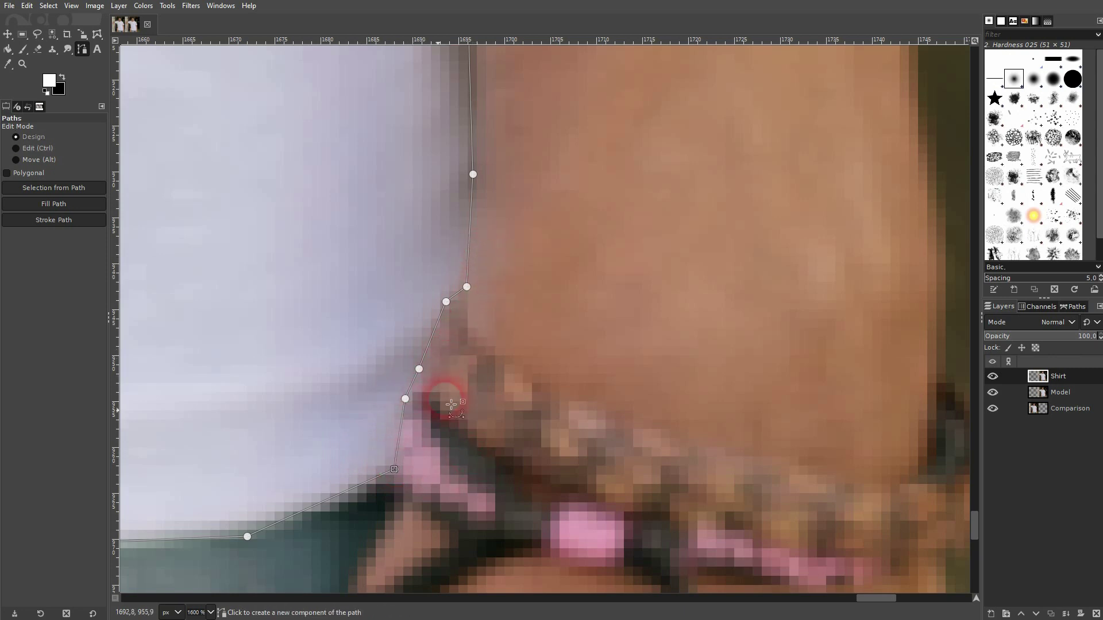
# Bend the path segments along the shirt's bottom hem so they follow the fabric edge above the trousers.
pyautogui.moveTo(312, 492); pyautogui.dragTo(787, 373)
pyautogui.moveTo(371, 410); pyautogui.dragTo(489, 426)
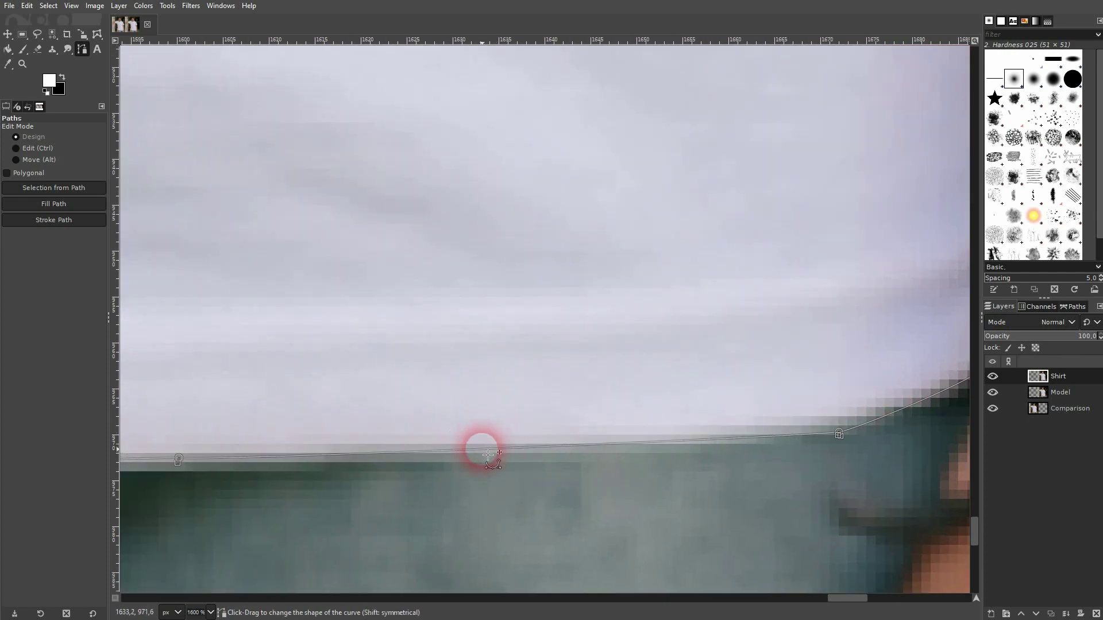
pyautogui.hscroll(-8, 713, 380)
pyautogui.scroll(-1, 712, 381)
pyautogui.hscroll(-3, 712, 381)
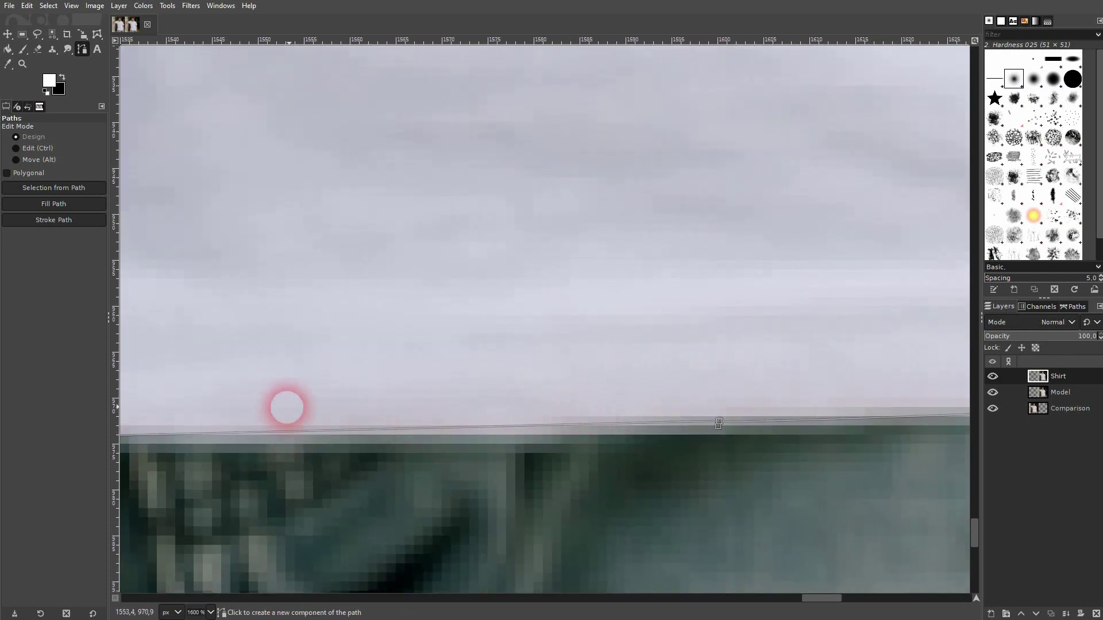
pyautogui.hscroll(-6, 283, 407)
pyautogui.scroll(1, 444, 415)
pyautogui.hscroll(-4, 611, 450)
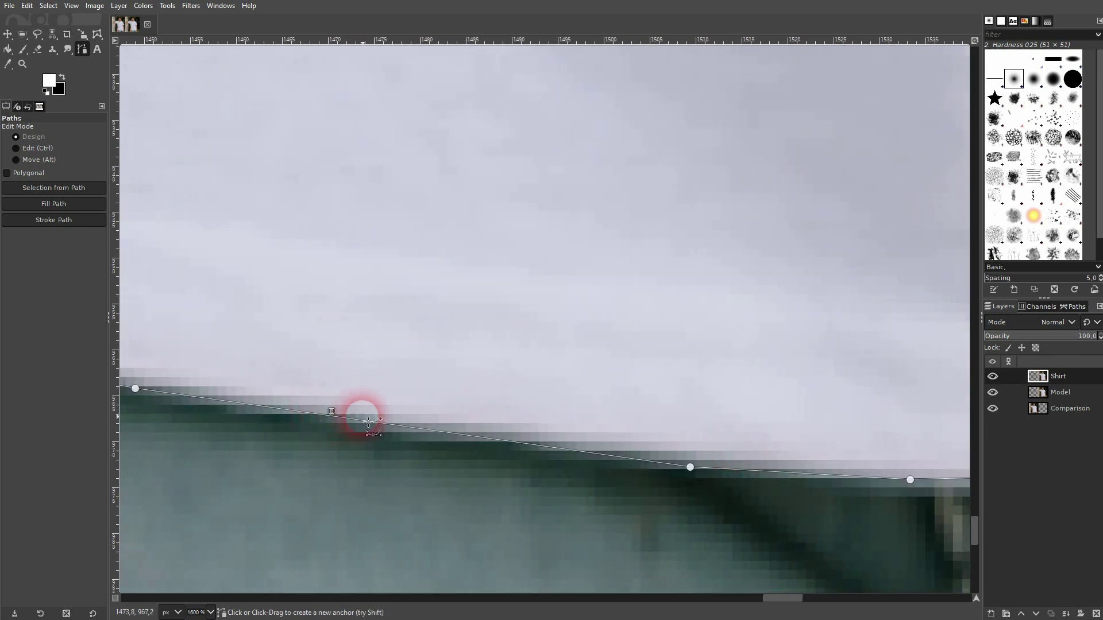
pyautogui.moveTo(351, 424); pyautogui.dragTo(351, 417)
pyautogui.hscroll(-6, 287, 376)
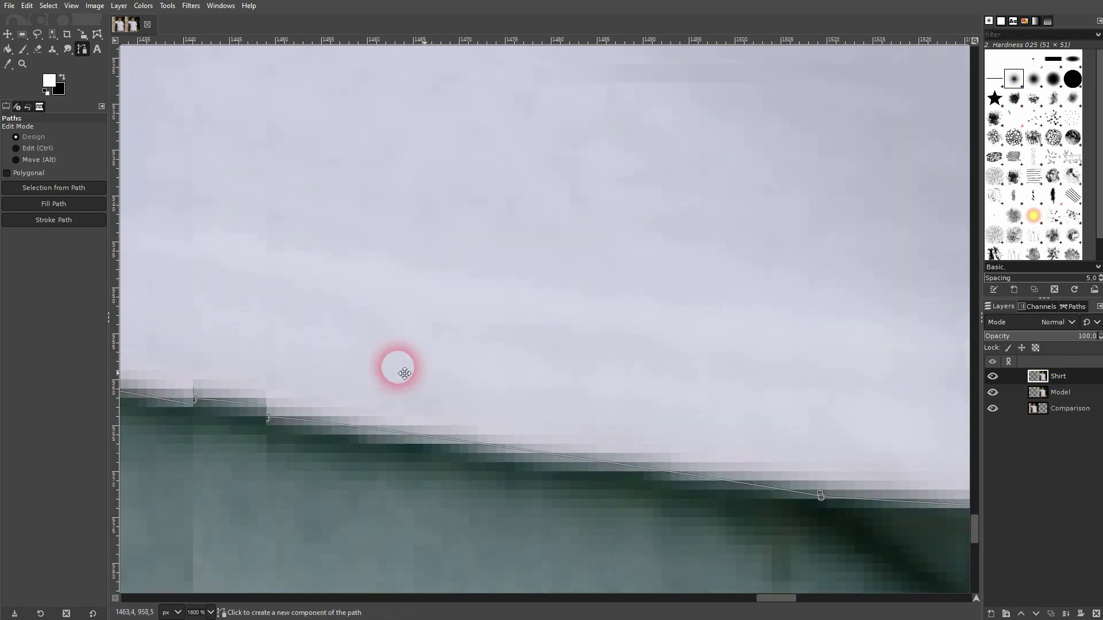
pyautogui.moveTo(597, 433); pyautogui.dragTo(595, 428)
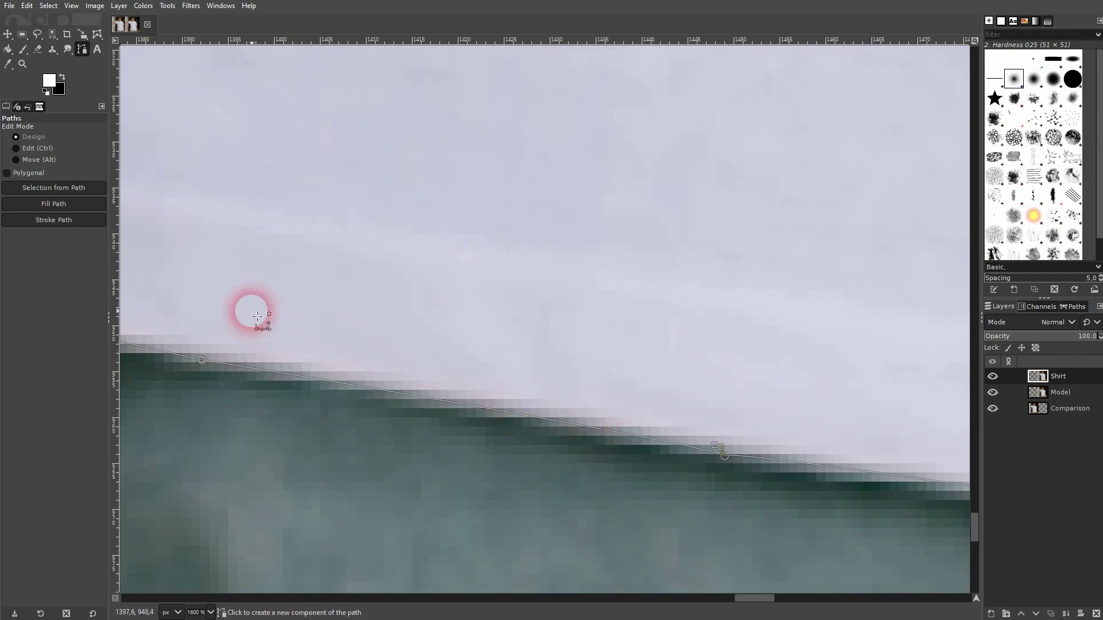
# Curve the path segment around the shirt's lower-left corner so it matches the rounded hem.
pyautogui.moveTo(257, 318); pyautogui.dragTo(787, 377)
pyautogui.moveTo(334, 246); pyautogui.dragTo(555, 334)
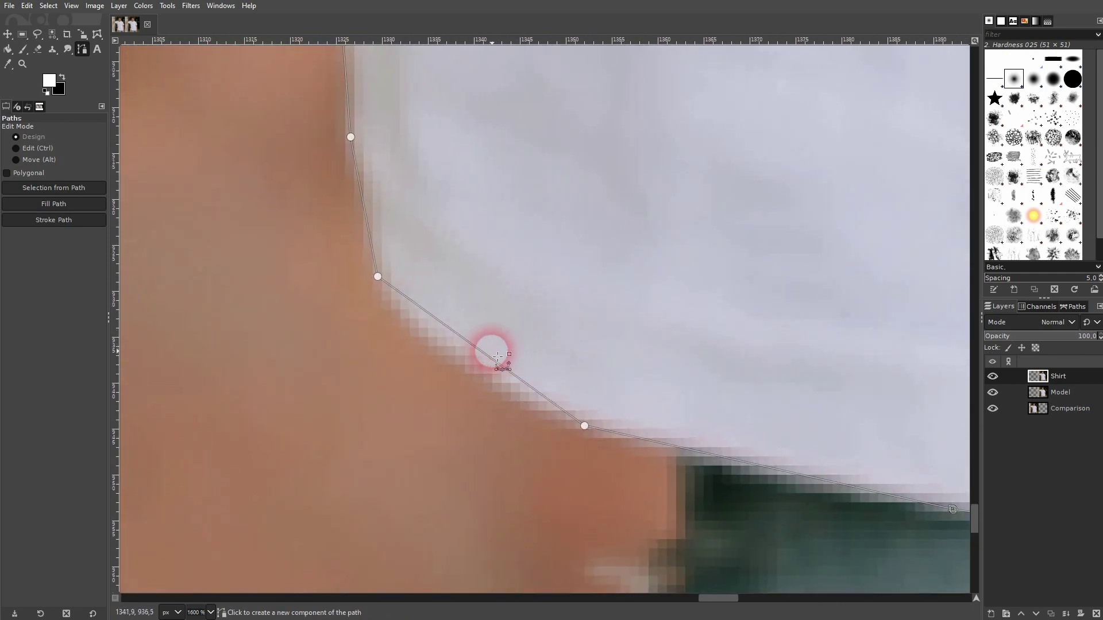
pyautogui.moveTo(490, 361); pyautogui.dragTo(524, 414)
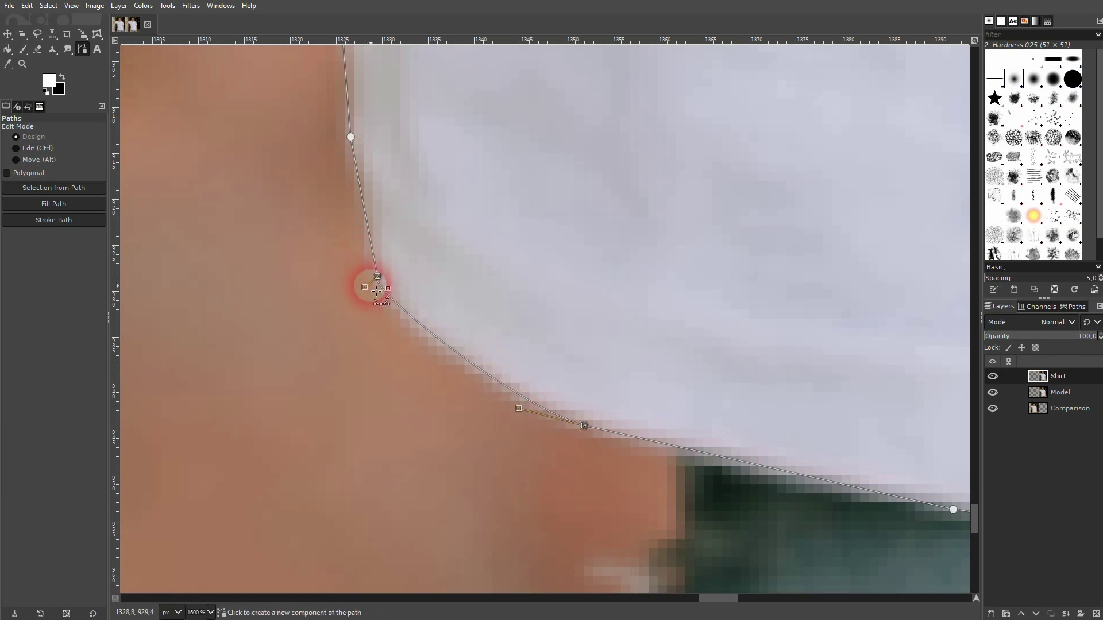
pyautogui.moveTo(370, 291); pyautogui.dragTo(393, 310)
# Check the path along the shirt's left side from the hem up to the armpit.
pyautogui.moveTo(443, 247); pyautogui.dragTo(523, 425)
pyautogui.moveTo(514, 213); pyautogui.dragTo(537, 471)
pyautogui.moveTo(486, 192); pyautogui.dragTo(517, 481)
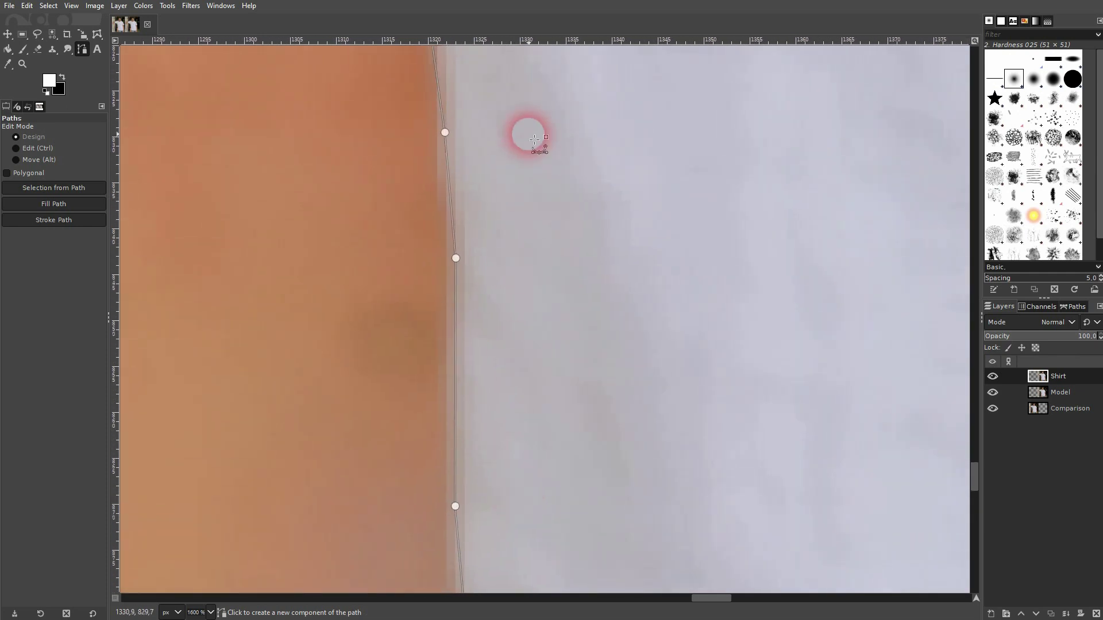
pyautogui.moveTo(527, 138); pyautogui.dragTo(543, 476)
pyautogui.moveTo(492, 128); pyautogui.dragTo(569, 450)
pyautogui.moveTo(562, 196); pyautogui.dragTo(607, 550)
pyautogui.moveTo(575, 156); pyautogui.dragTo(606, 300)
pyautogui.scroll(-2, 601, 281)
pyautogui.moveTo(579, 187); pyautogui.dragTo(608, 490)
pyautogui.moveTo(581, 159); pyautogui.dragTo(648, 496)
pyautogui.moveTo(580, 131); pyautogui.dragTo(662, 477)
# Curve the path at the armpit and move the anchors under the raised arm's sleeve onto the fabric edge.
pyautogui.scroll(2, 557, 252)
pyautogui.moveTo(522, 278); pyautogui.dragTo(562, 270)
pyautogui.moveTo(450, 146); pyautogui.dragTo(504, 211)
pyautogui.moveTo(290, 141); pyautogui.dragTo(794, 470)
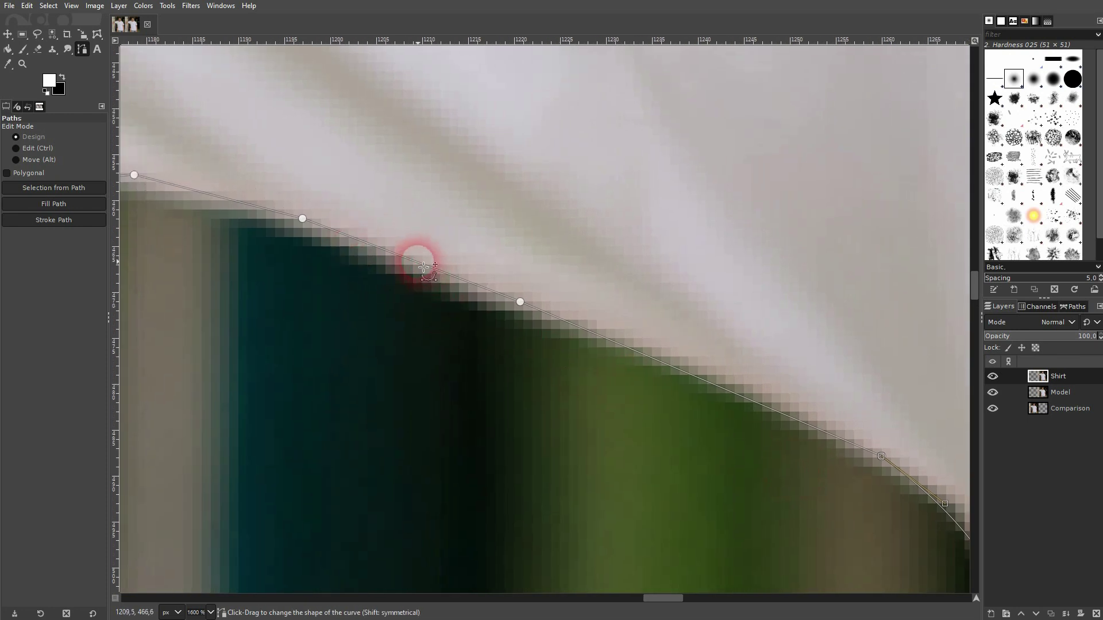
pyautogui.moveTo(308, 227); pyautogui.dragTo(306, 236)
pyautogui.click(522, 290)
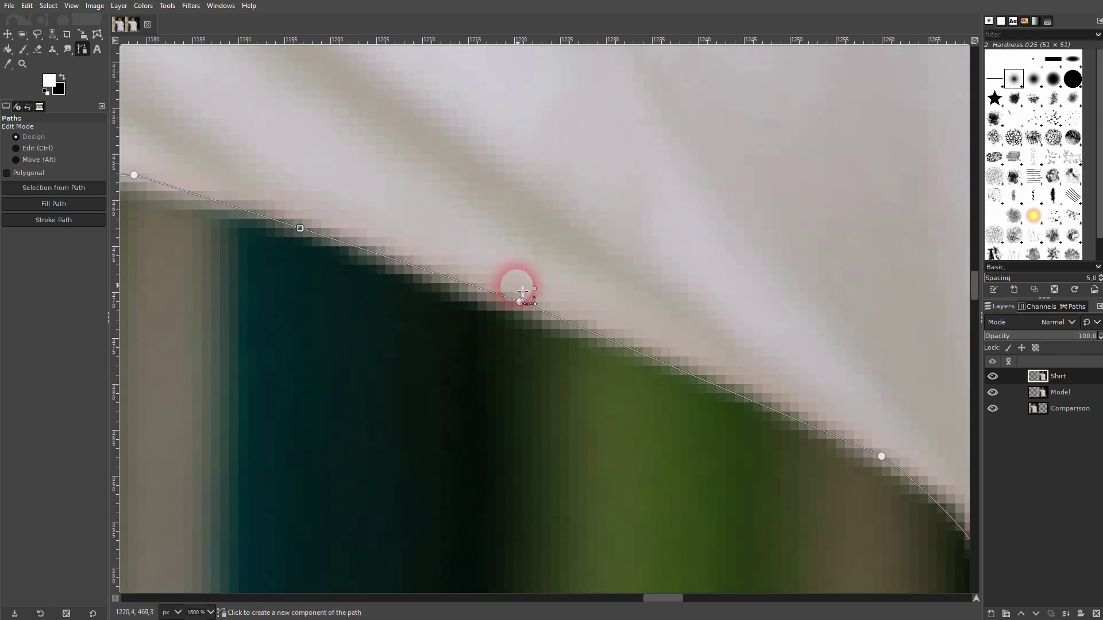
pyautogui.moveTo(343, 285); pyautogui.dragTo(721, 424)
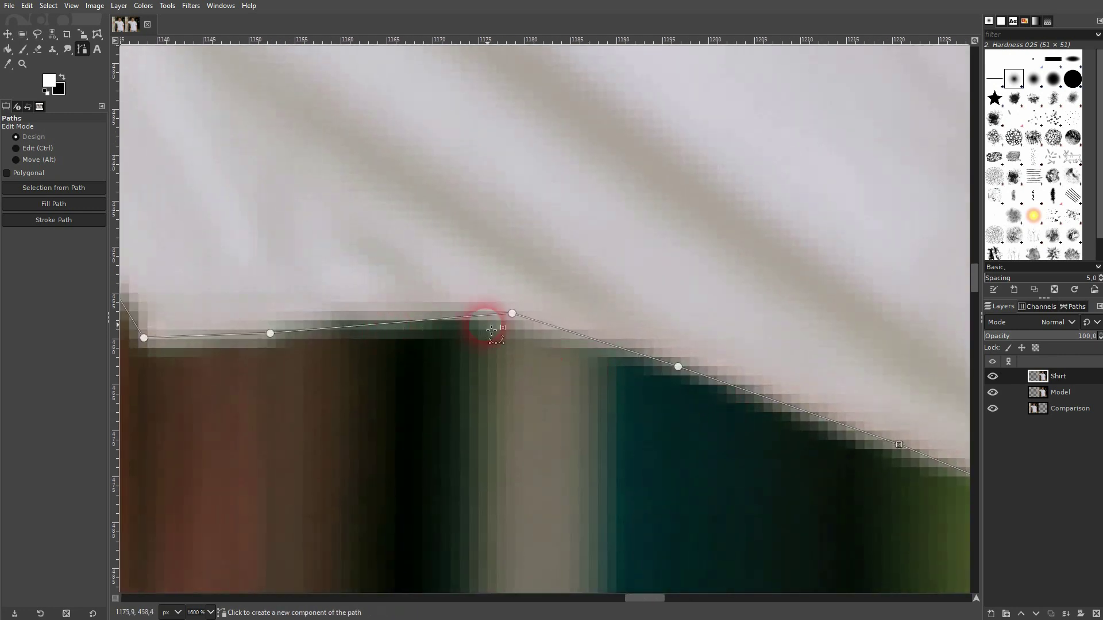
pyautogui.moveTo(517, 320); pyautogui.dragTo(518, 325)
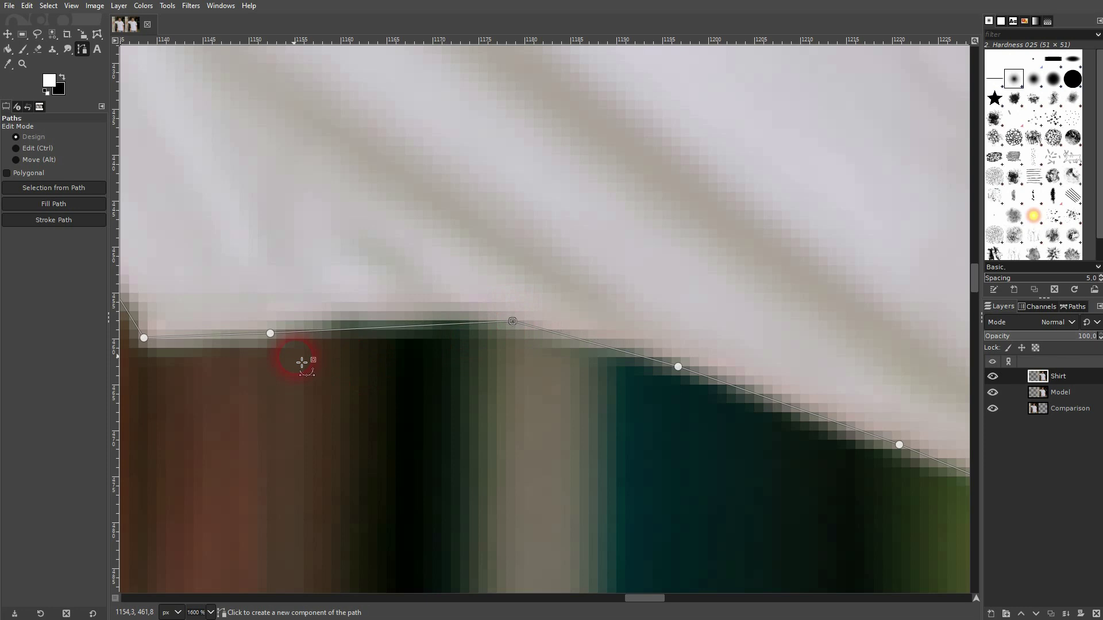
# Adjust the path near the lower corner of the raised arm's sleeve and follow the sleeve opening upward.
pyautogui.hscroll(-5, 302, 363)
pyautogui.hscroll(-3, 394, 229)
pyautogui.scroll(2, 597, 443)
pyautogui.moveTo(597, 444); pyautogui.dragTo(600, 449)
pyautogui.scroll(-2, 465, 204)
pyautogui.moveTo(463, 180); pyautogui.dragTo(631, 452)
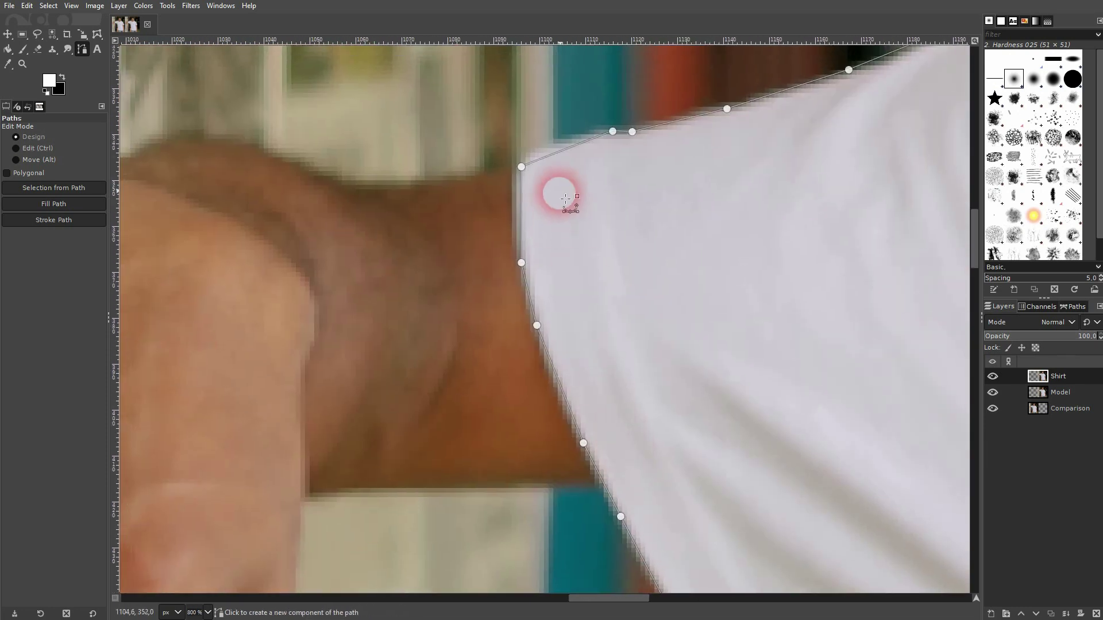
# Bend the path at the upper corner of the raised arm's sleeve to fit its opening and top edge.
pyautogui.scroll(1, 499, 285)
pyautogui.scroll(1, 484, 287)
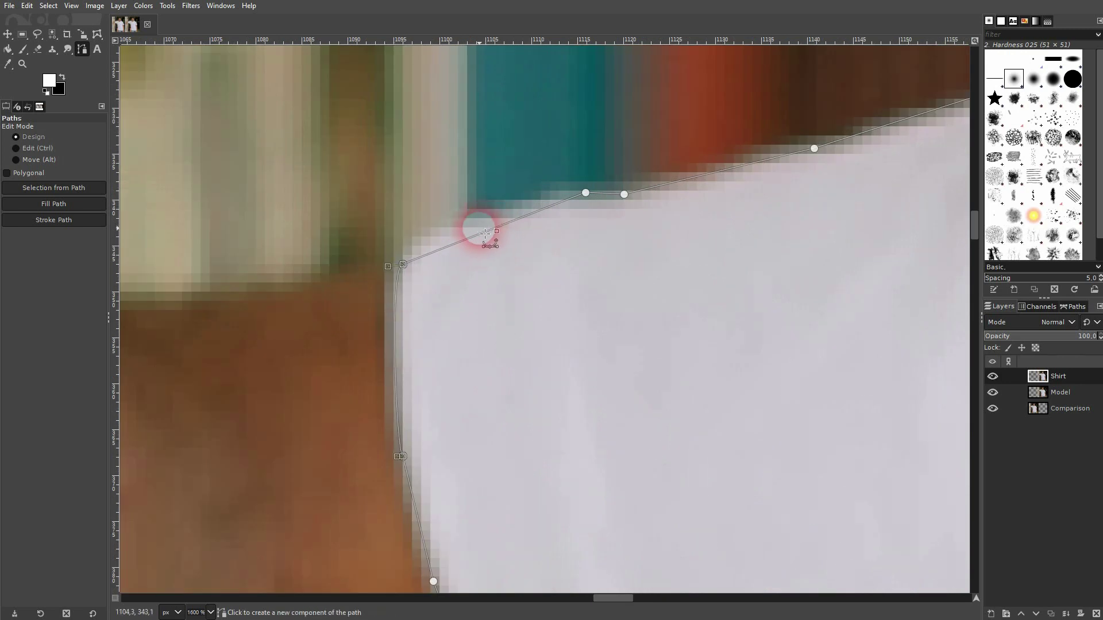
pyautogui.moveTo(473, 237); pyautogui.dragTo(466, 233)
pyautogui.click(588, 192)
pyautogui.moveTo(583, 191); pyautogui.dragTo(525, 200)
pyautogui.moveTo(389, 250); pyautogui.dragTo(432, 231)
# Refine the path along the raised sleeve's top edge and curve it over the first bump near the hair.
pyautogui.moveTo(793, 283); pyautogui.dragTo(255, 440)
pyautogui.moveTo(681, 171); pyautogui.dragTo(681, 181)
pyautogui.moveTo(826, 171); pyautogui.dragTo(349, 365)
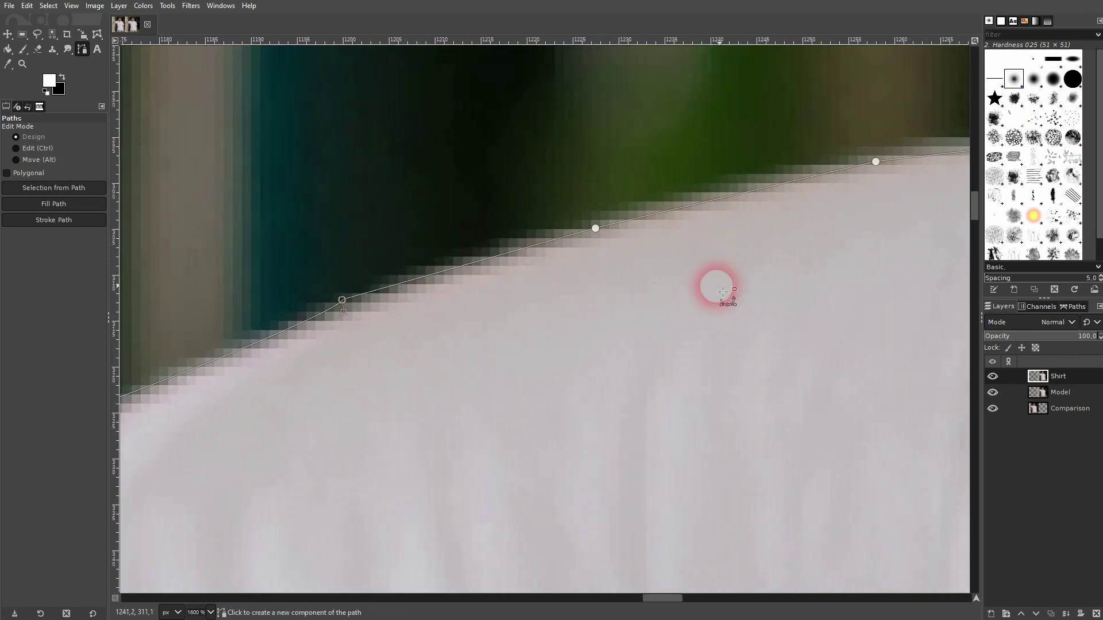
pyautogui.moveTo(722, 291); pyautogui.dragTo(140, 438)
pyautogui.moveTo(419, 314); pyautogui.dragTo(384, 264)
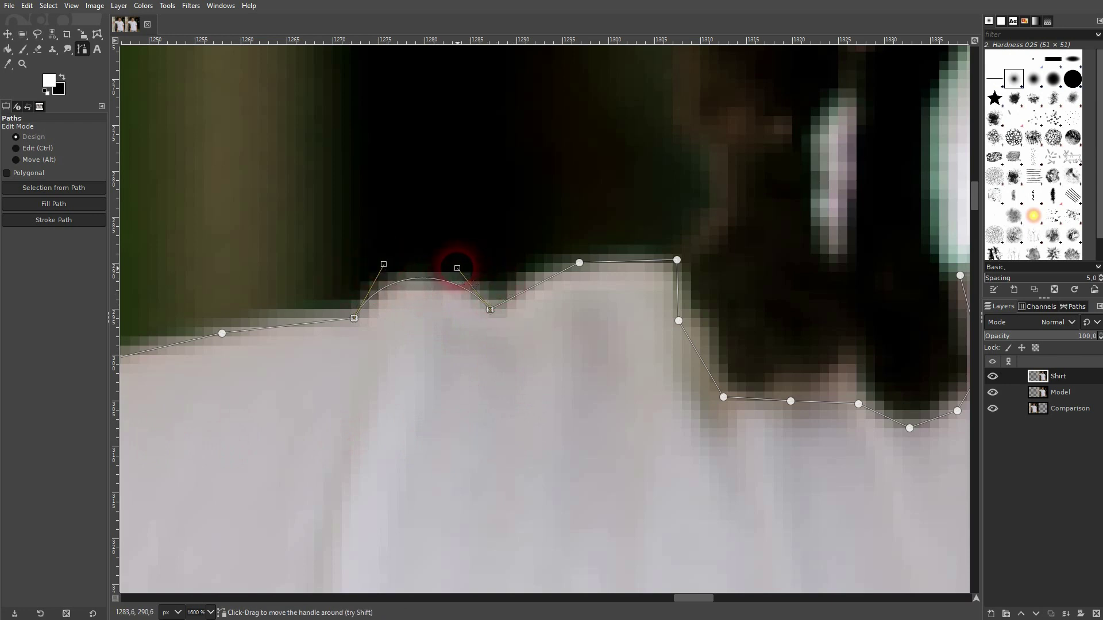
# Curve the path segments between the dark hair strands along the shirt's left collar.
pyautogui.moveTo(586, 300); pyautogui.dragTo(378, 342)
pyautogui.moveTo(460, 448); pyautogui.dragTo(342, 416)
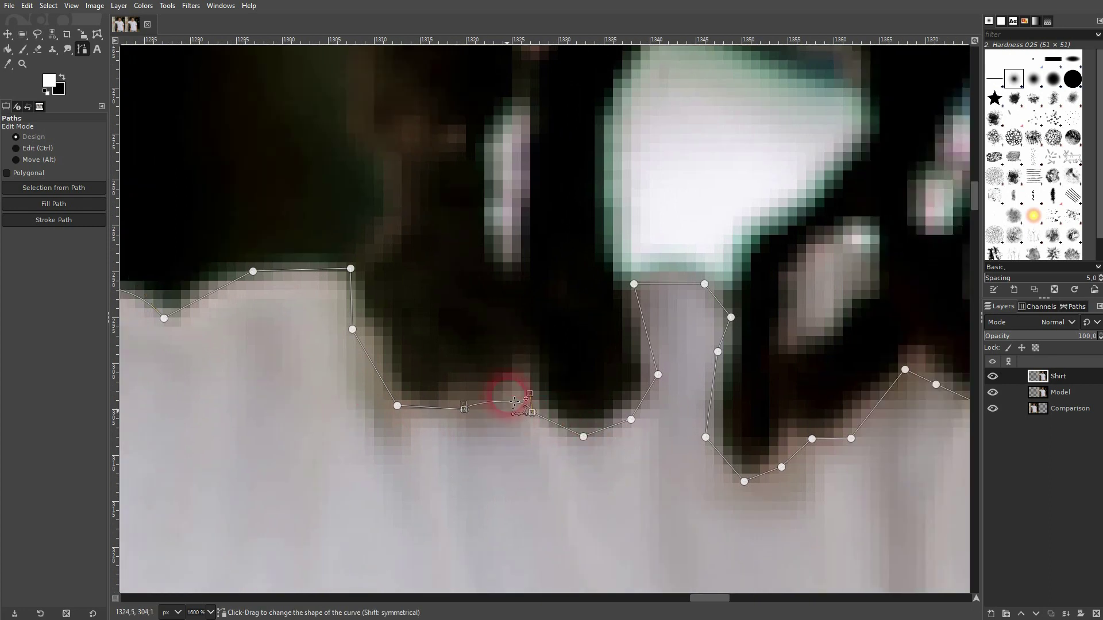
pyautogui.moveTo(682, 446); pyautogui.dragTo(365, 460)
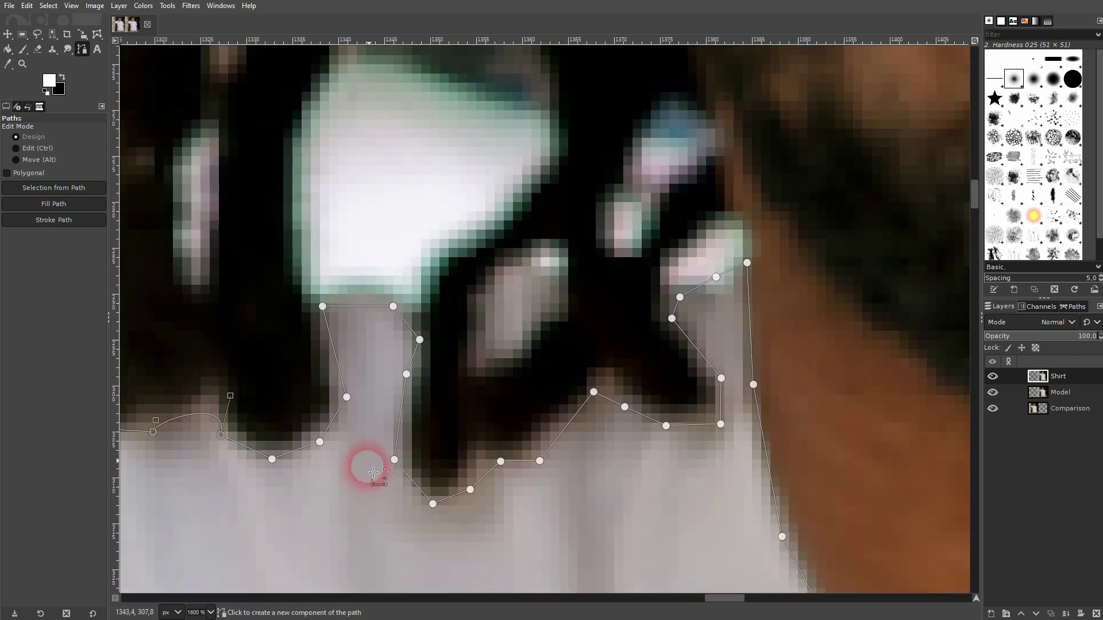
pyautogui.moveTo(368, 301); pyautogui.dragTo(367, 301)
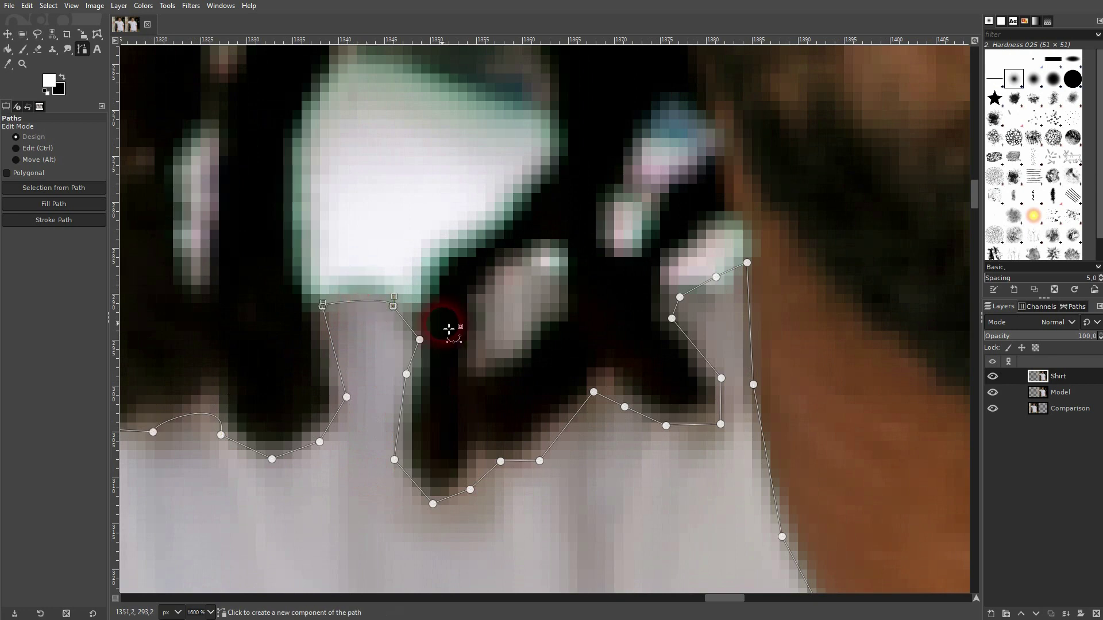
pyautogui.moveTo(660, 492); pyautogui.dragTo(356, 485)
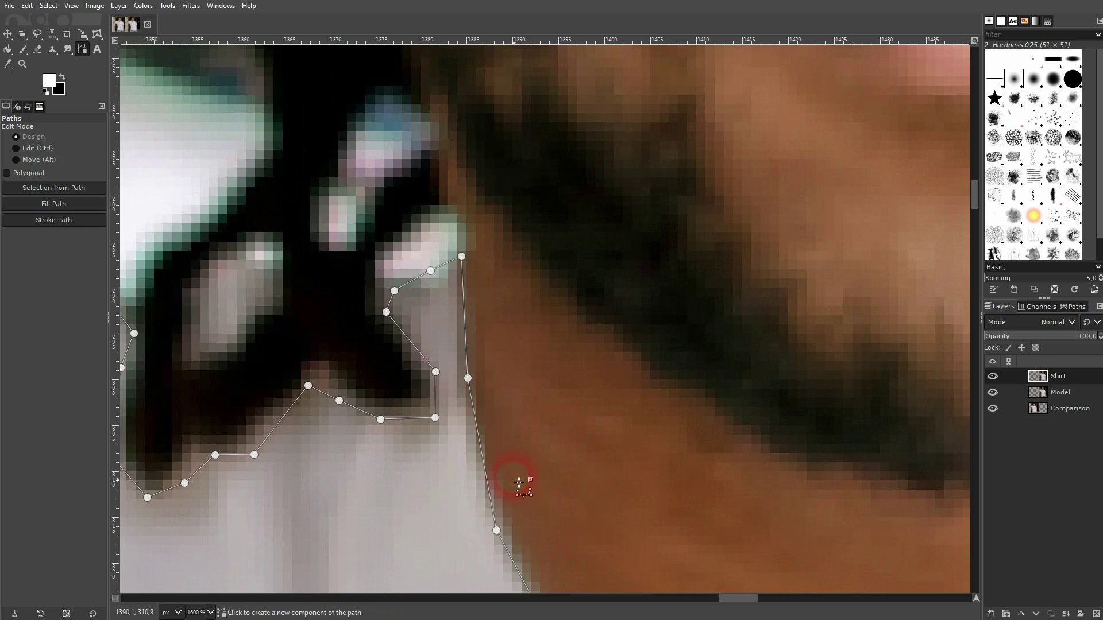
# Follow the neckline to the right collar and curve the path around the collar tip and adjoining shoulder edge.
pyautogui.moveTo(519, 483); pyautogui.dragTo(345, 178)
pyautogui.moveTo(595, 495); pyautogui.dragTo(294, 432)
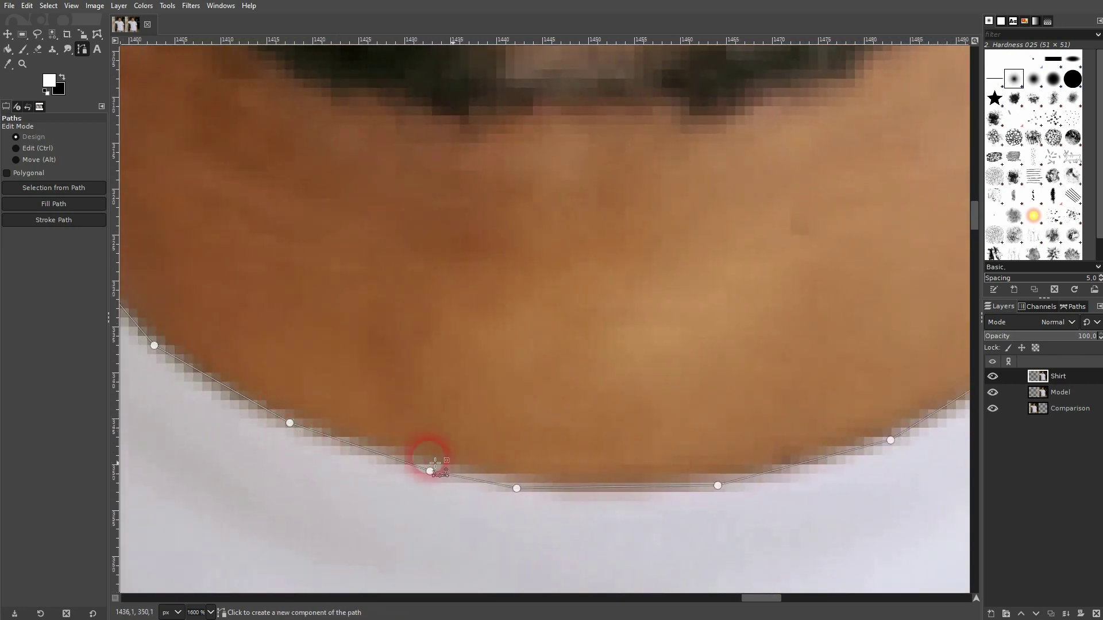
pyautogui.moveTo(707, 507); pyautogui.dragTo(364, 542)
pyautogui.moveTo(733, 402); pyautogui.dragTo(574, 510)
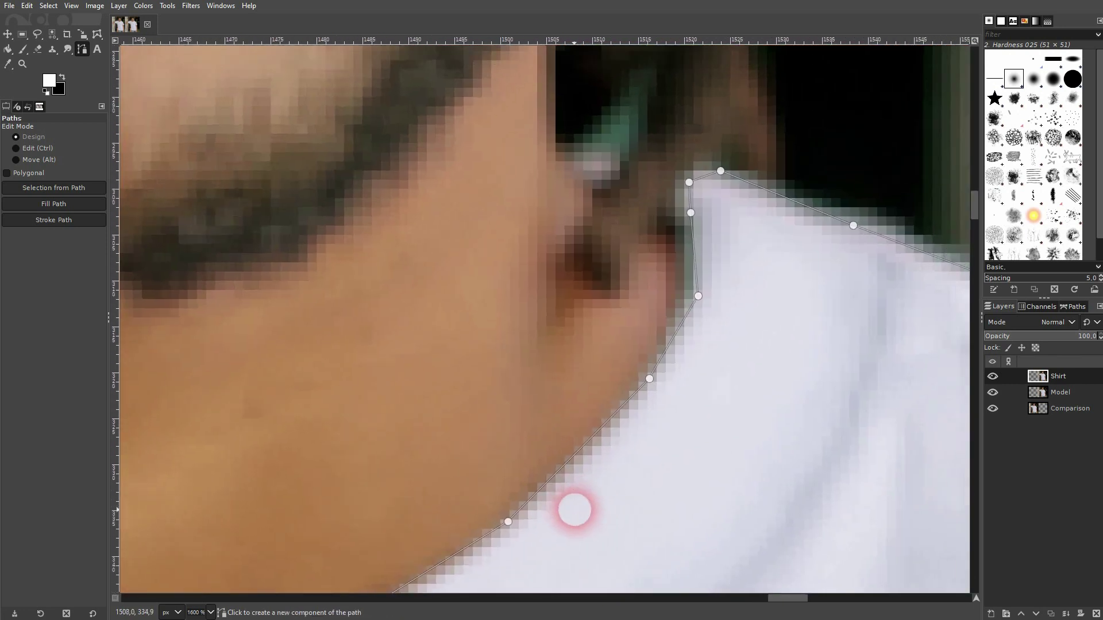
pyautogui.moveTo(798, 271); pyautogui.dragTo(660, 423)
pyautogui.moveTo(711, 450); pyautogui.dragTo(557, 427)
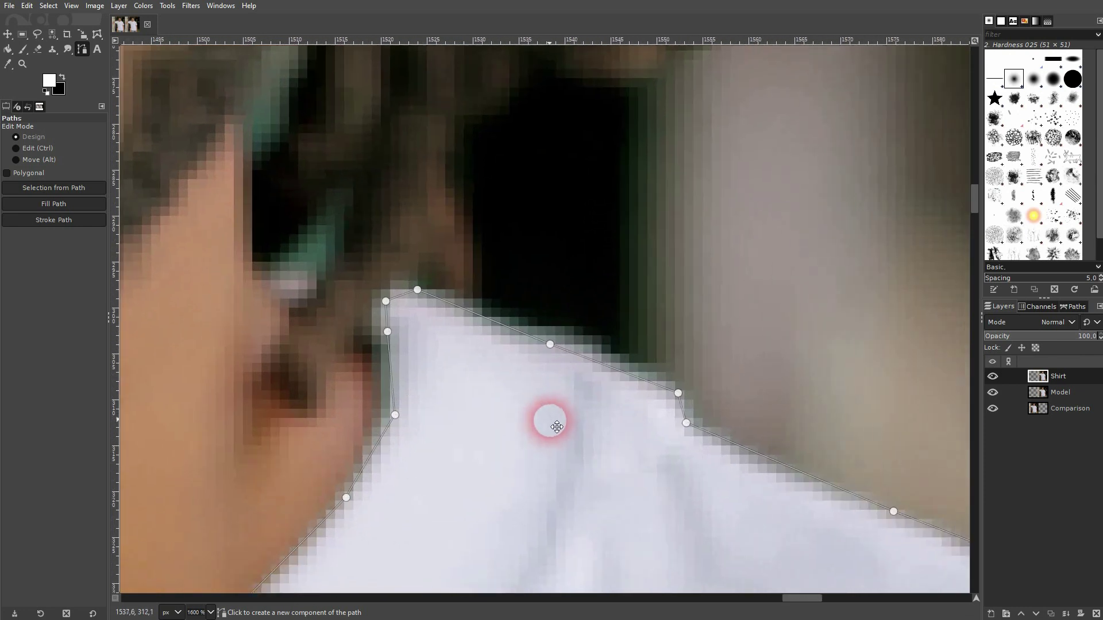
pyautogui.moveTo(690, 460); pyautogui.dragTo(478, 372)
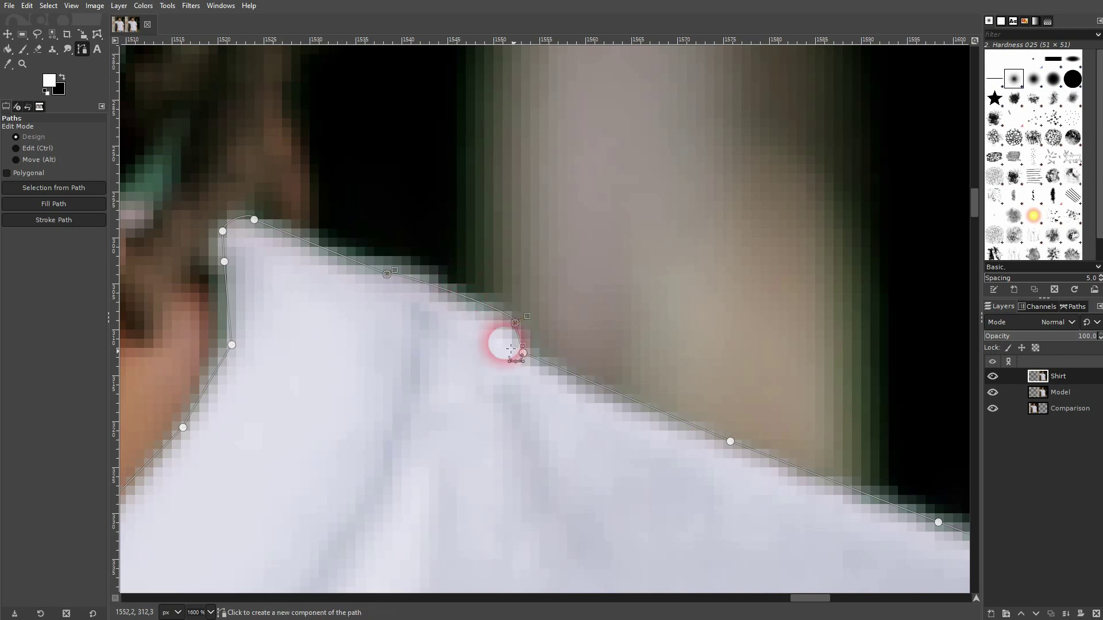
pyautogui.moveTo(653, 448); pyautogui.dragTo(326, 340)
# Refine the path over the right shoulder and down the outer edge of the lowered arm's sleeve.
pyautogui.scroll(-2, 569, 443)
pyautogui.moveTo(756, 522); pyautogui.dragTo(429, 327)
pyautogui.moveTo(658, 493); pyautogui.dragTo(418, 345)
pyautogui.moveTo(539, 512)
pyautogui.mouseDown()
pyautogui.moveTo(418, 268)
pyautogui.moveTo(427, 269)
pyautogui.mouseUp()
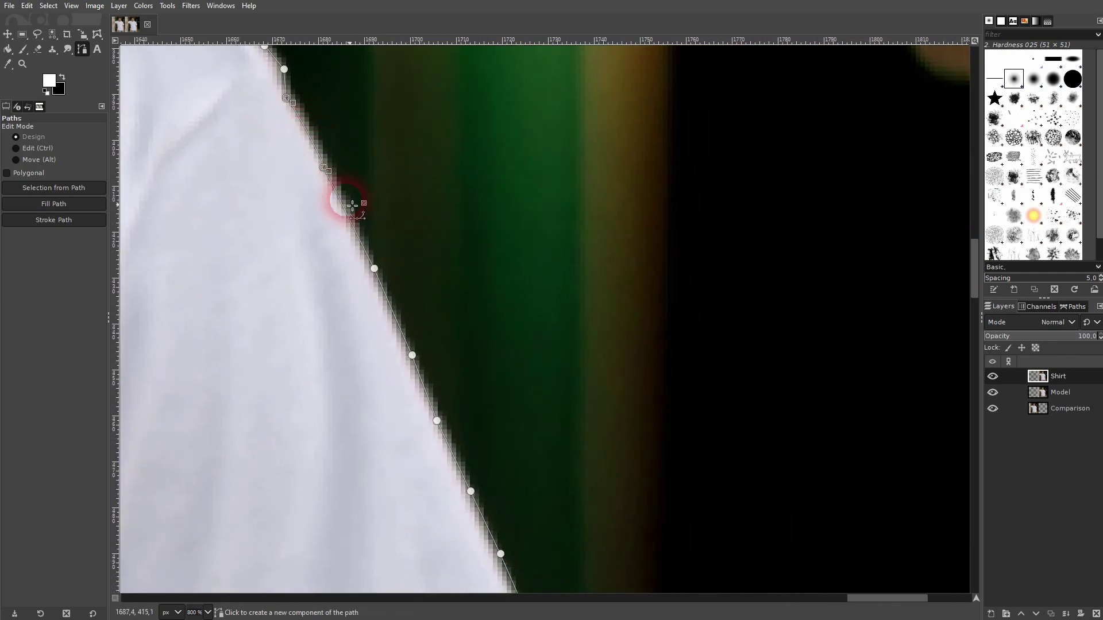
pyautogui.moveTo(463, 471); pyautogui.dragTo(414, 167)
pyautogui.moveTo(548, 421)
pyautogui.mouseDown()
pyautogui.moveTo(433, 246)
pyautogui.moveTo(408, 233)
pyautogui.mouseUp()
# Curve the path around the outer lower corner of the lowered arm's sleeve.
pyautogui.scroll(4, 478, 441)
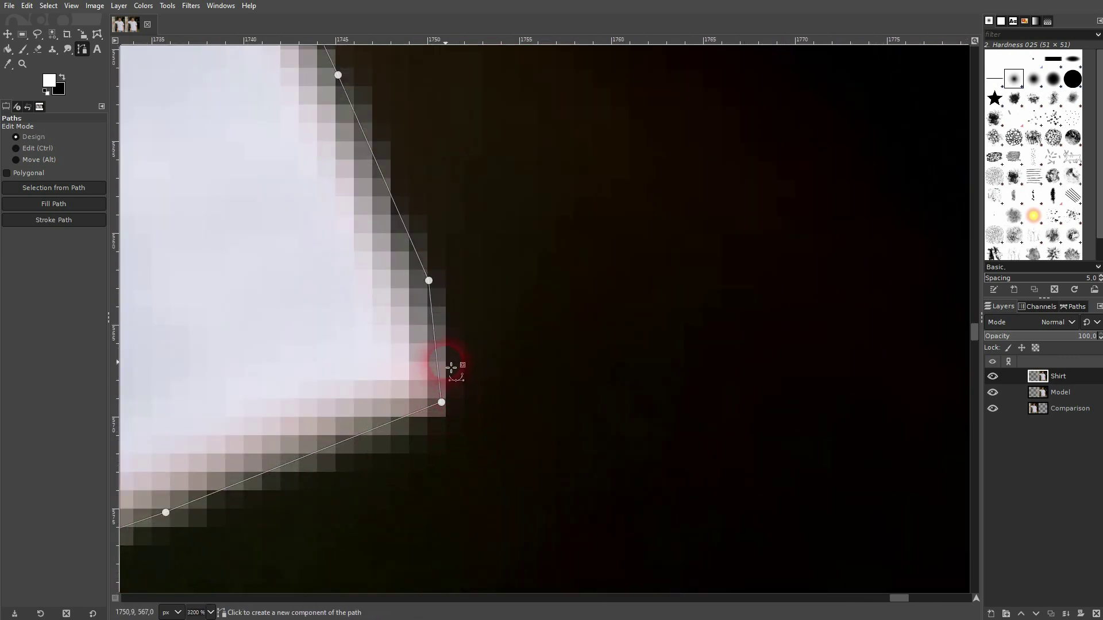
pyautogui.scroll(-3, 451, 362)
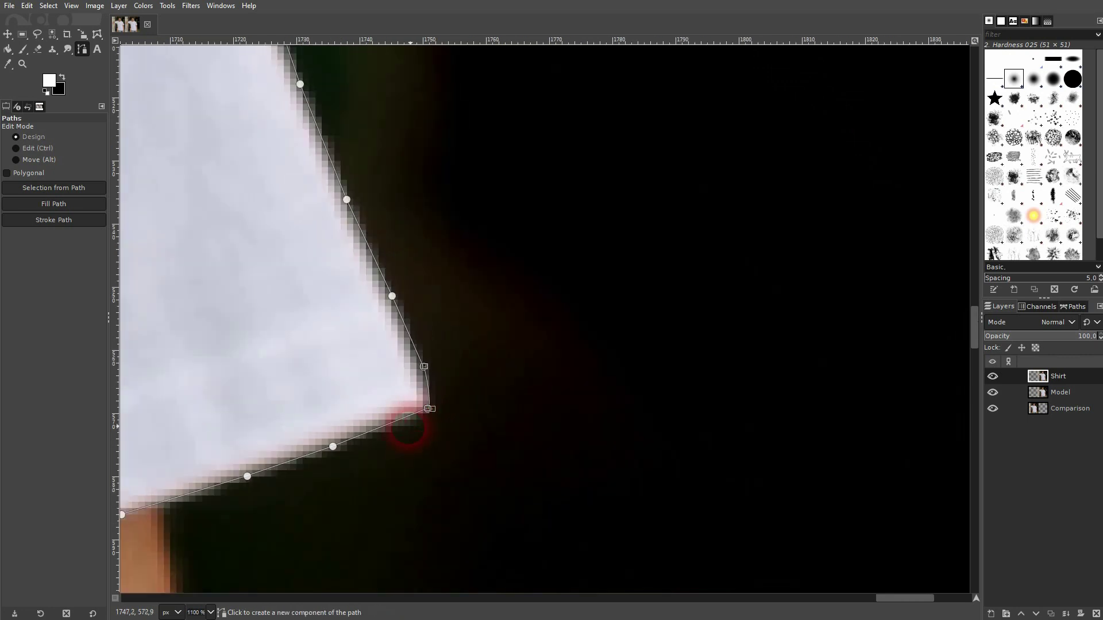
pyautogui.scroll(-1, 607, 467)
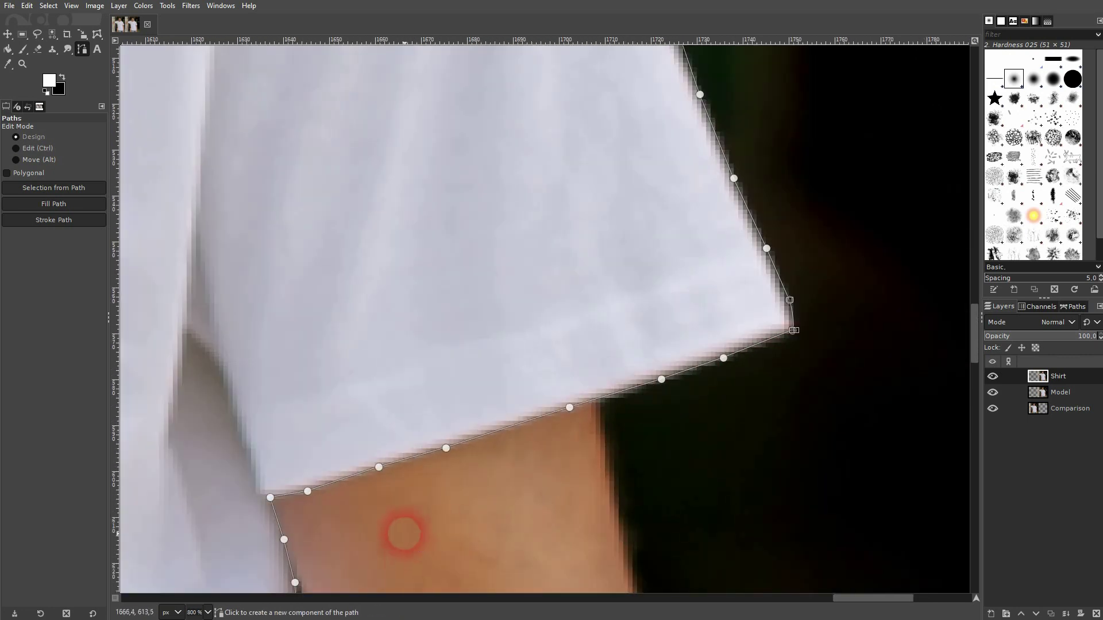
# Refine the path under the lowered arm's sleeve and down the shirt's side to the wrist and hem.
pyautogui.moveTo(404, 534); pyautogui.dragTo(495, 239)
pyautogui.moveTo(431, 505); pyautogui.dragTo(328, 254)
pyautogui.moveTo(437, 481); pyautogui.dragTo(336, 143)
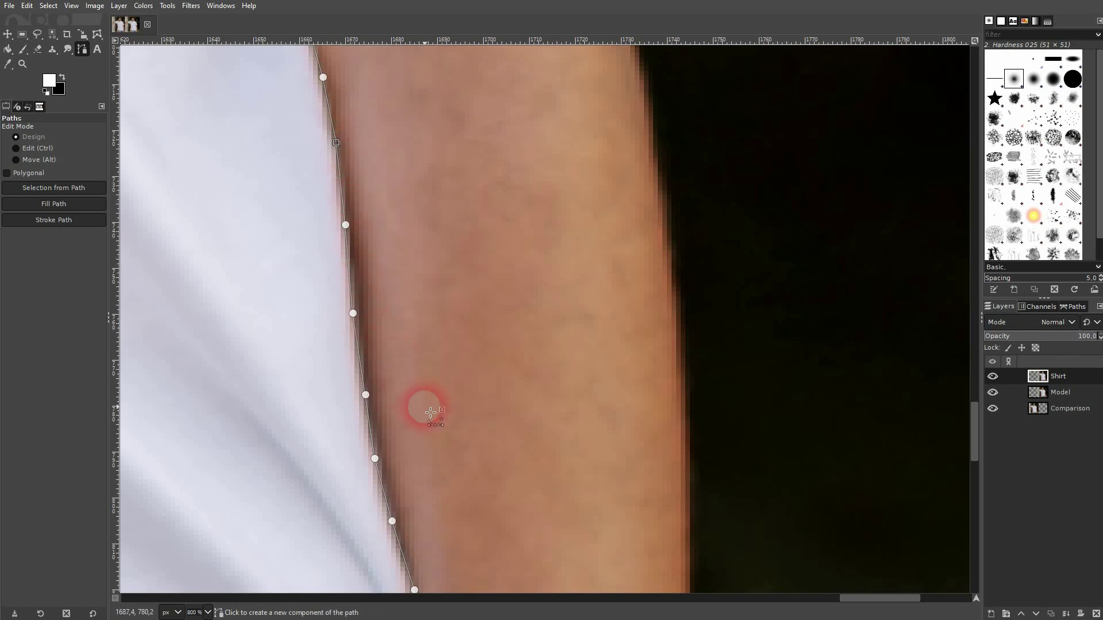
pyautogui.moveTo(430, 413); pyautogui.dragTo(382, 190)
pyautogui.moveTo(421, 335); pyautogui.dragTo(425, 172)
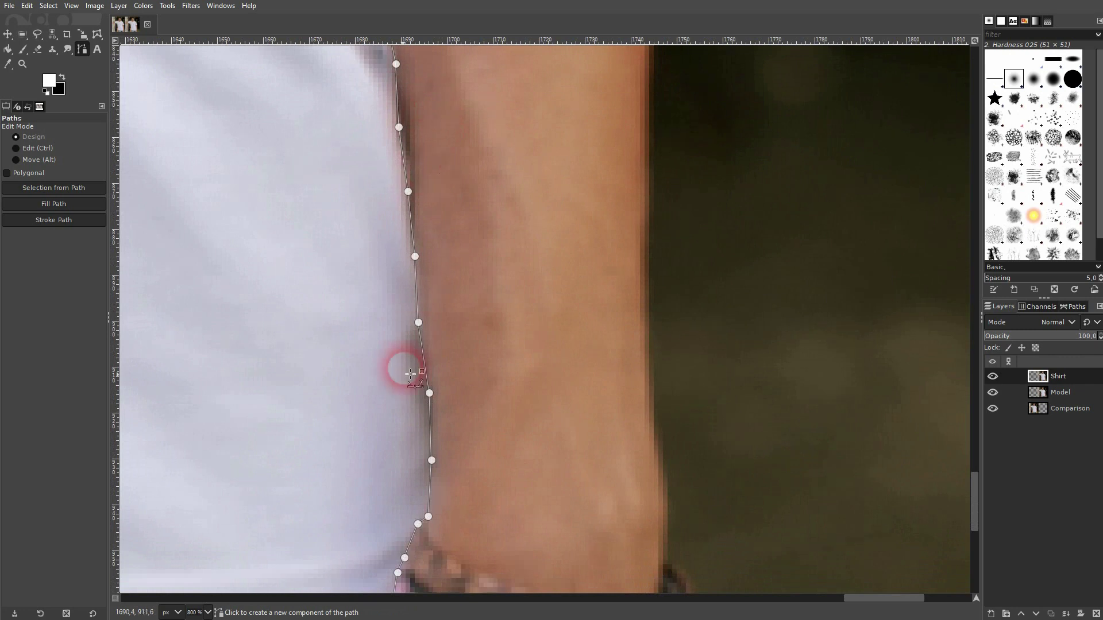
pyautogui.moveTo(419, 452); pyautogui.dragTo(510, 258)
pyautogui.scroll(2, 528, 368)
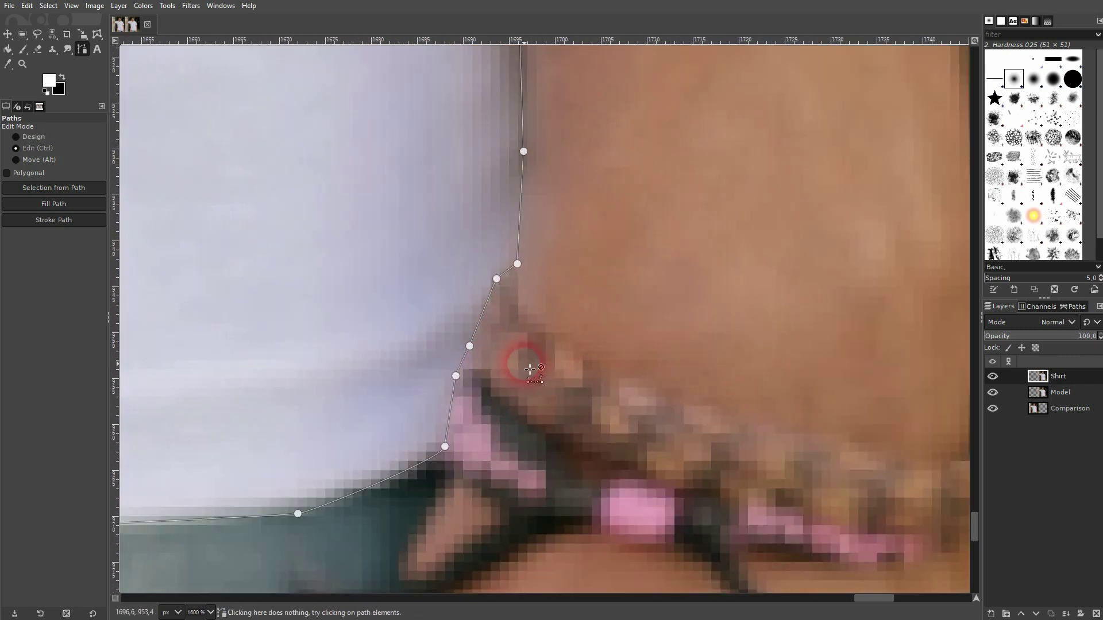
pyautogui.scroll(-11, 525, 371)
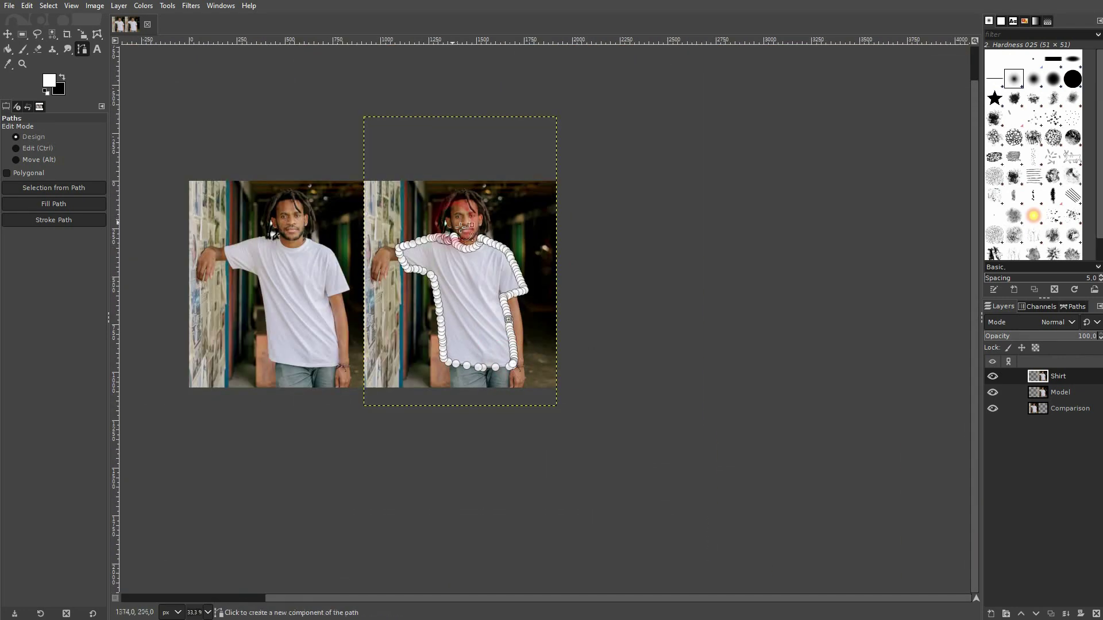
# Convert the finished shirt path into a selection.
pyautogui.scroll(1, 460, 256)
pyautogui.hscroll(-5, 456, 320)
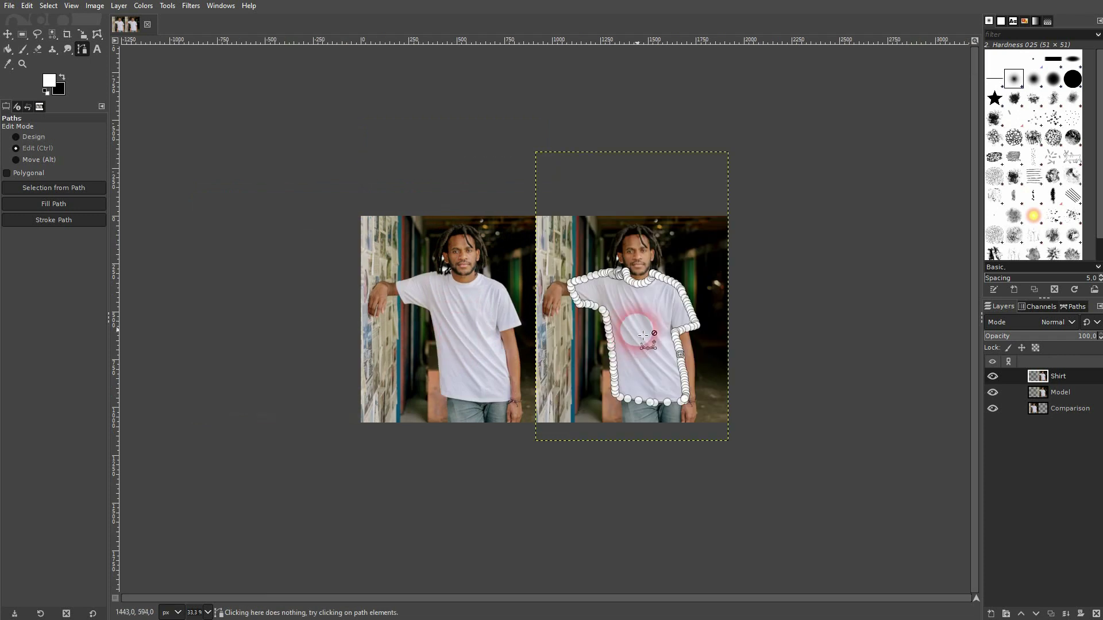
pyautogui.scroll(1, 638, 333)
pyautogui.scroll(1, 642, 335)
pyautogui.rightClick(630, 306)
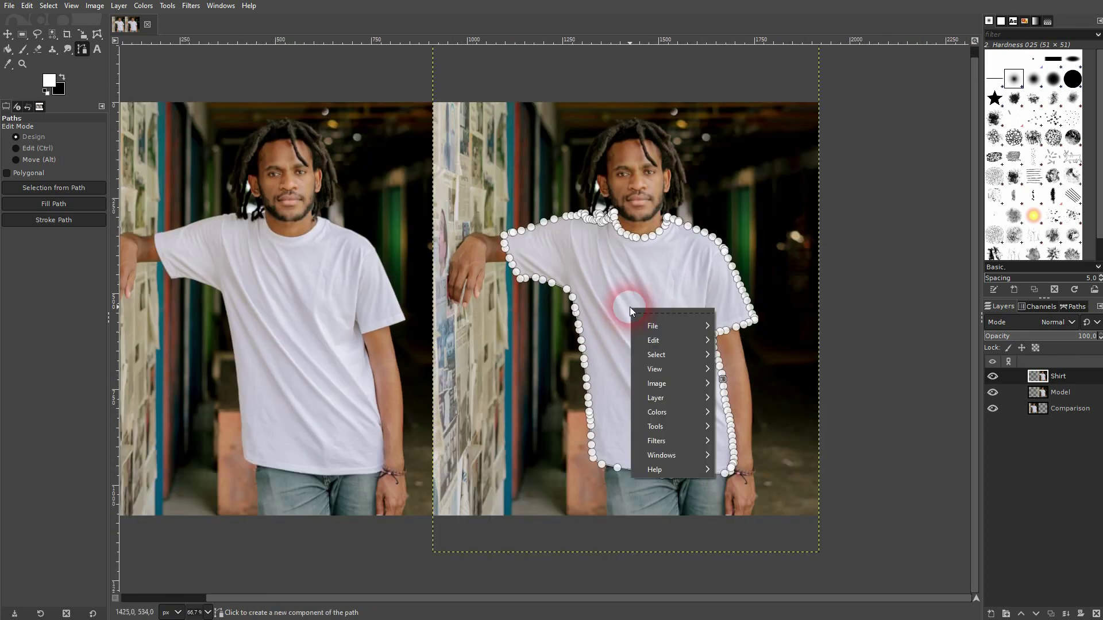
pyautogui.moveTo(667, 353)
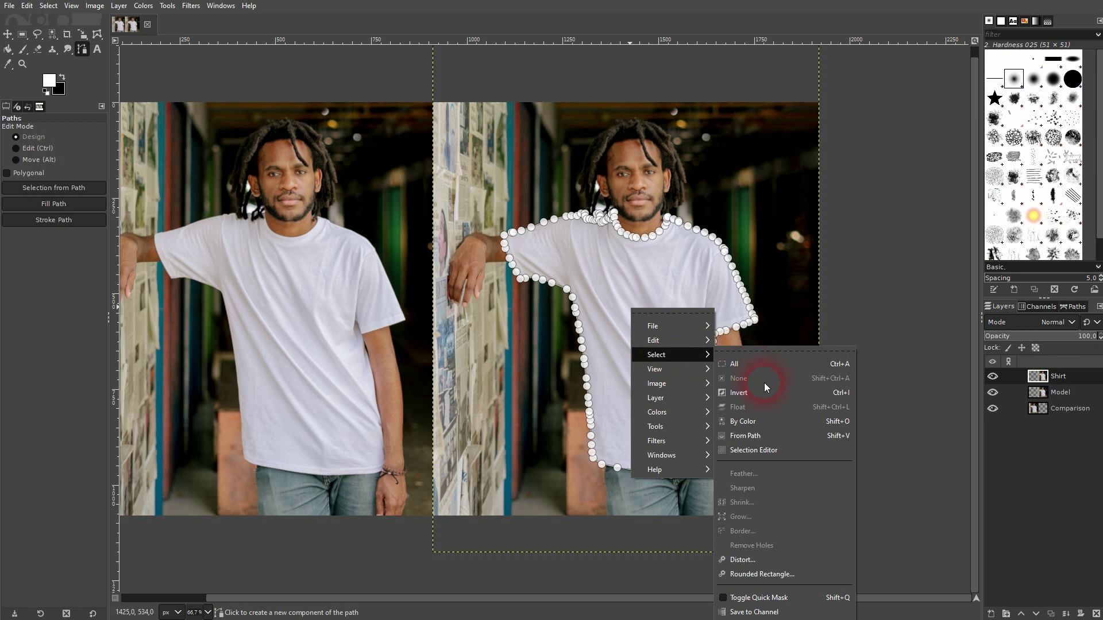
pyautogui.click(756, 436)
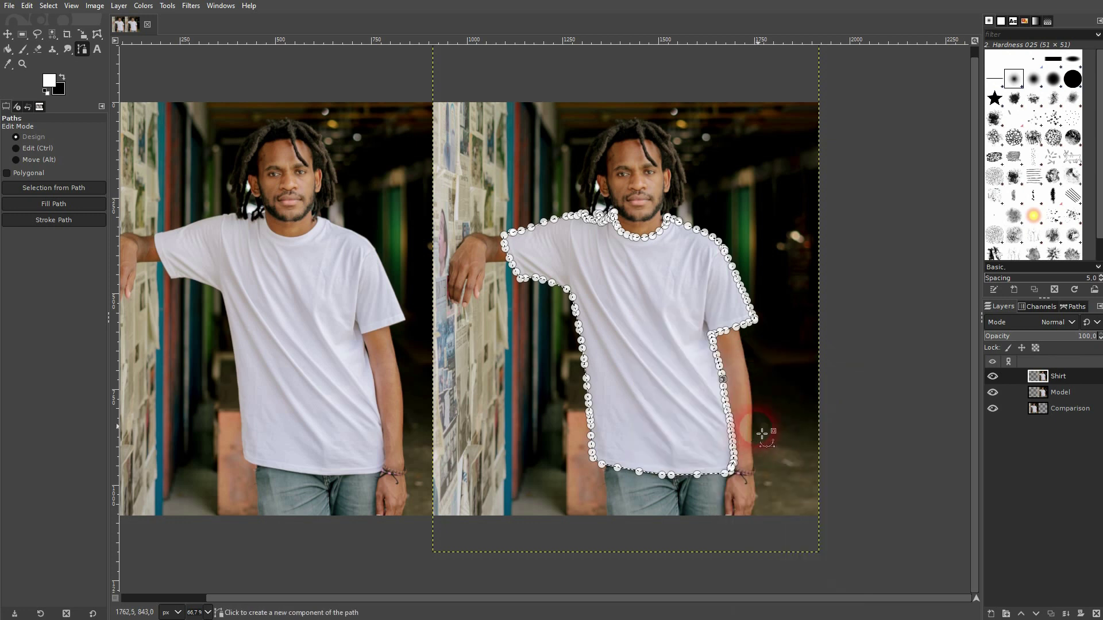
# Add a layer mask from the selection to the Shirt layer, and check the cutout by hiding and showing the Model layer.
pyautogui.rightClick(1056, 376)
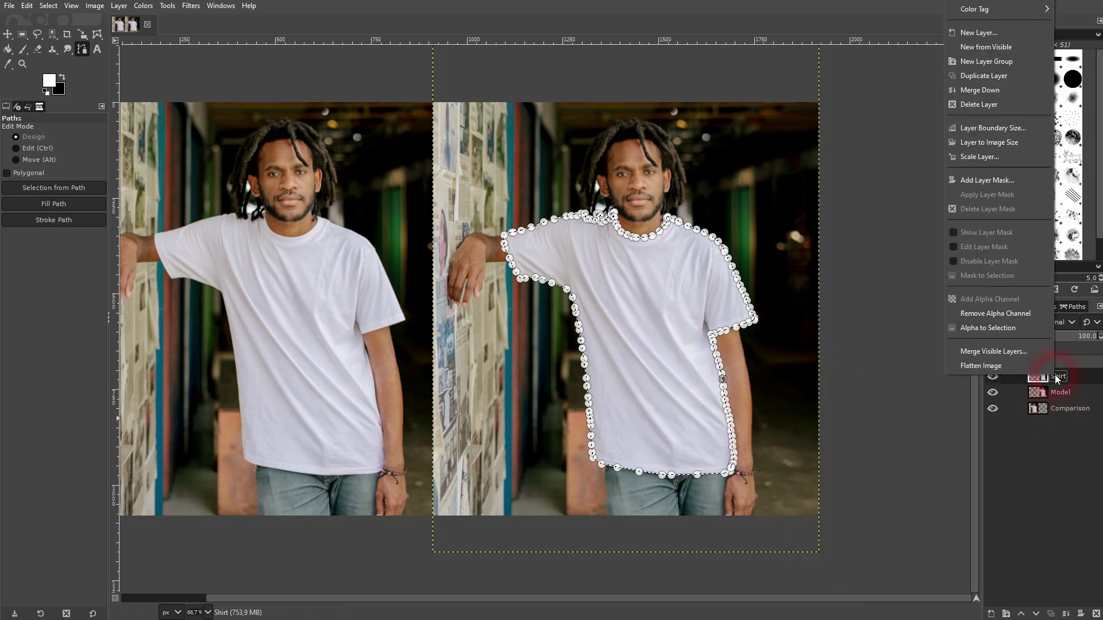
pyautogui.click(990, 180)
pyautogui.click(963, 196)
pyautogui.click(1000, 281)
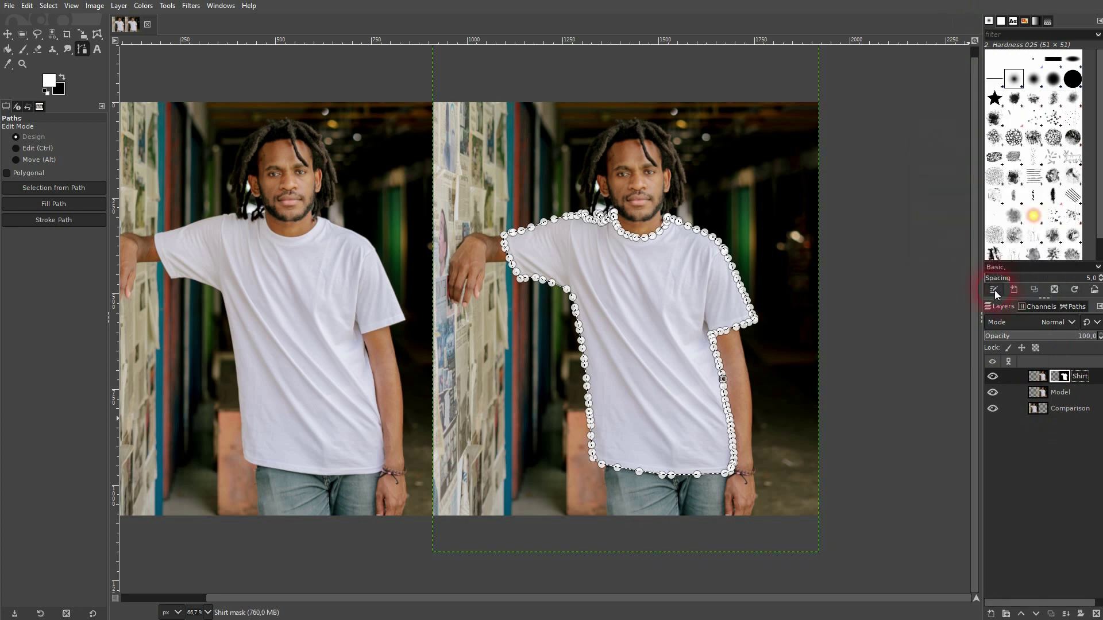
pyautogui.click(991, 396)
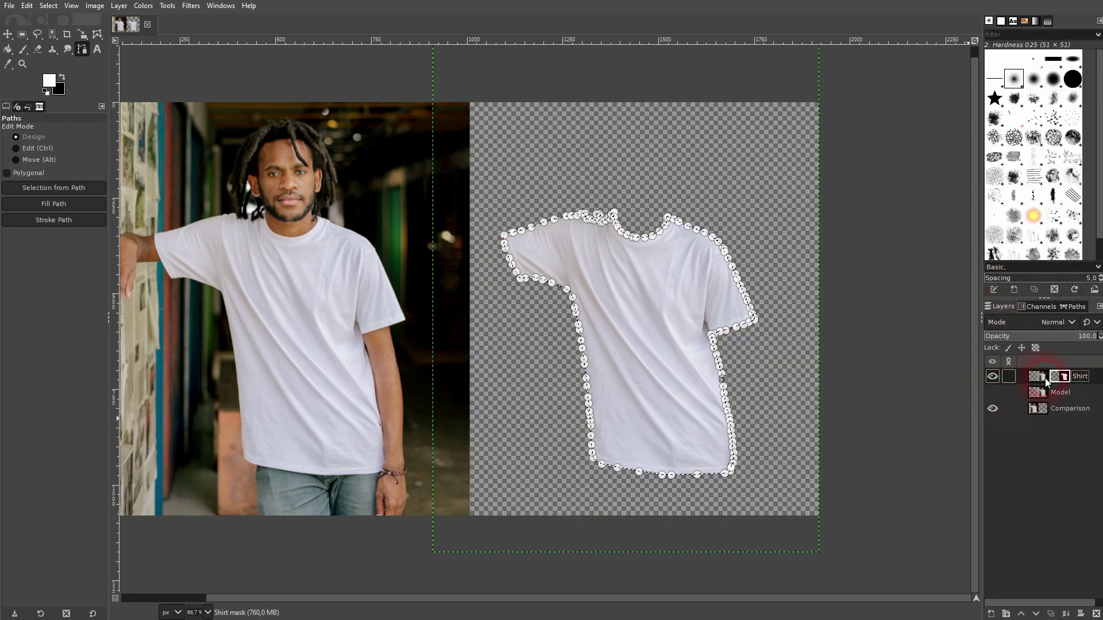
pyautogui.click(991, 392)
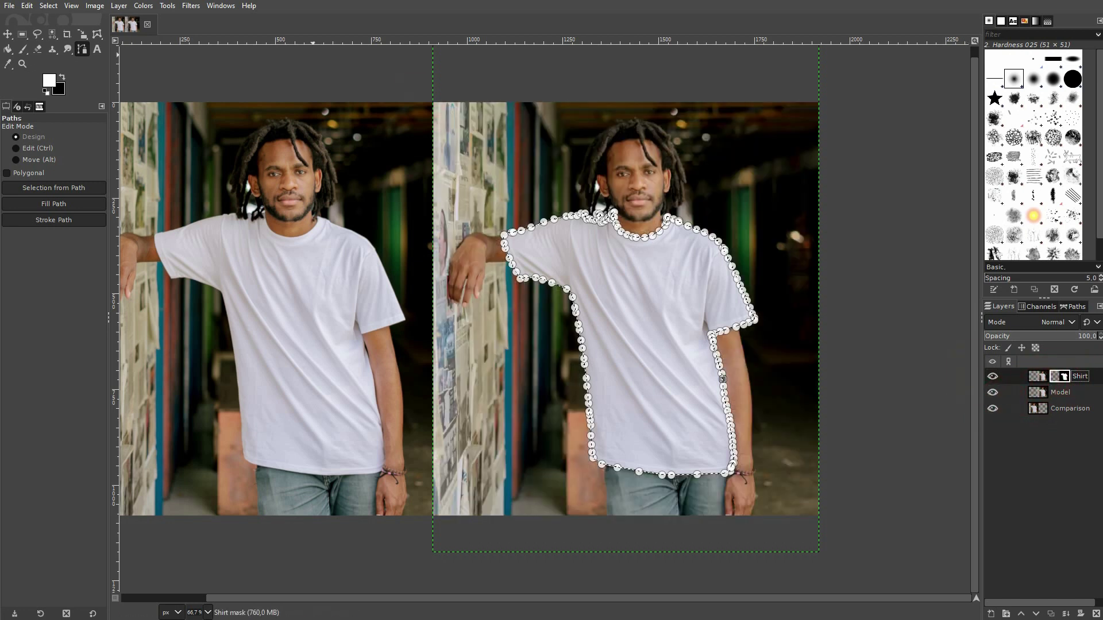
# Switch to the Move tool and clear the selection around the shirt.
pyautogui.click(7, 36)
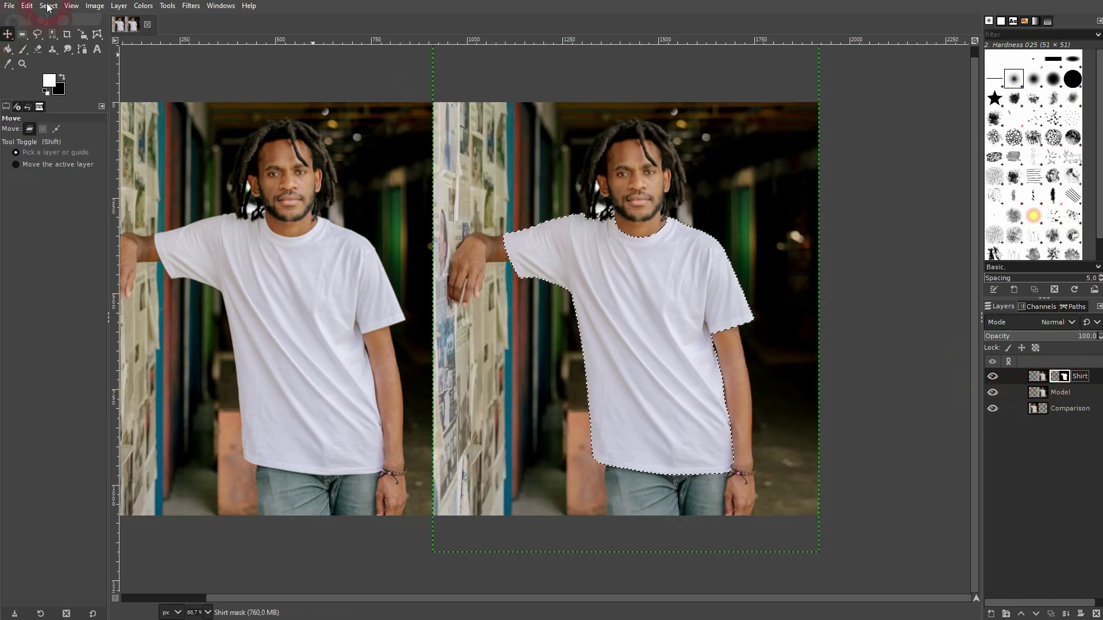
pyautogui.click(48, 6)
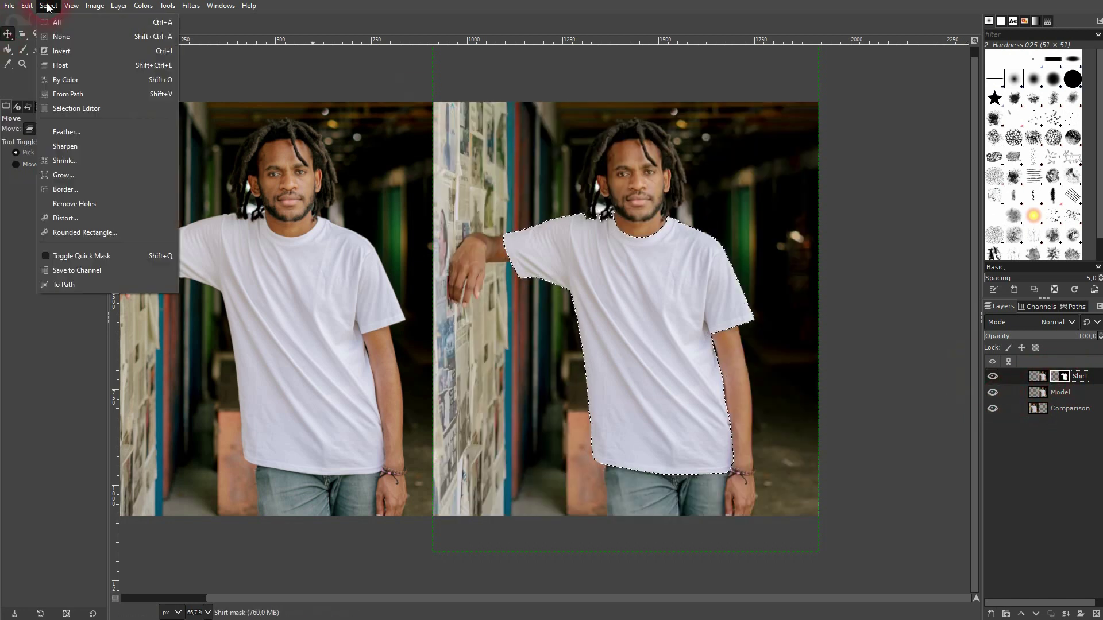
pyautogui.click(62, 37)
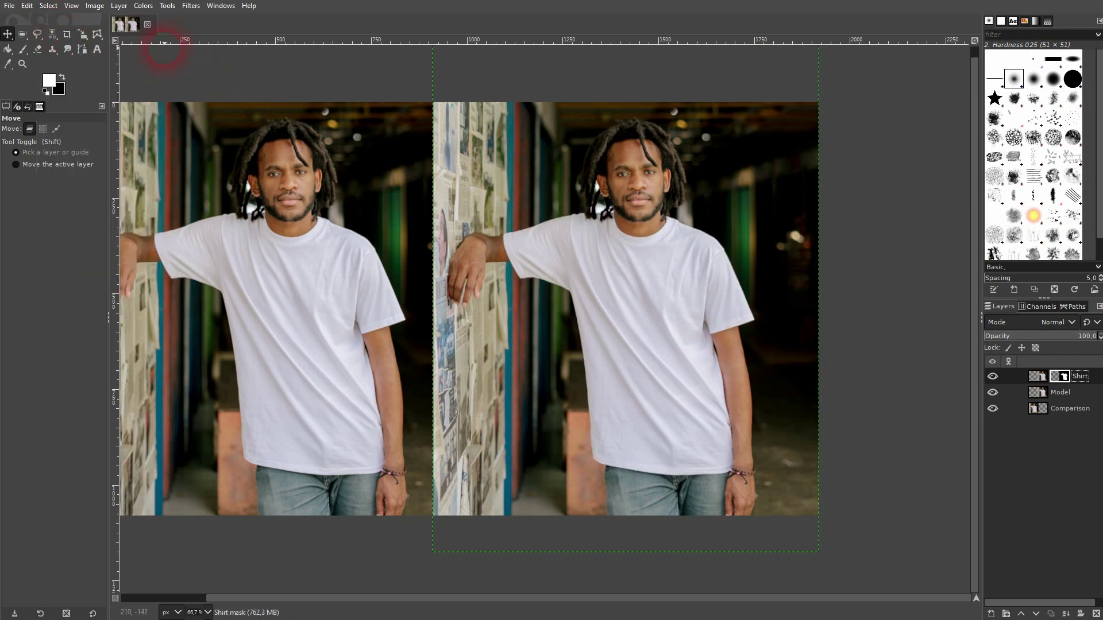
# Start Colorize on the Shirt layer's image instead of its mask, and toggle the preview to compare the color.
pyautogui.click(143, 6)
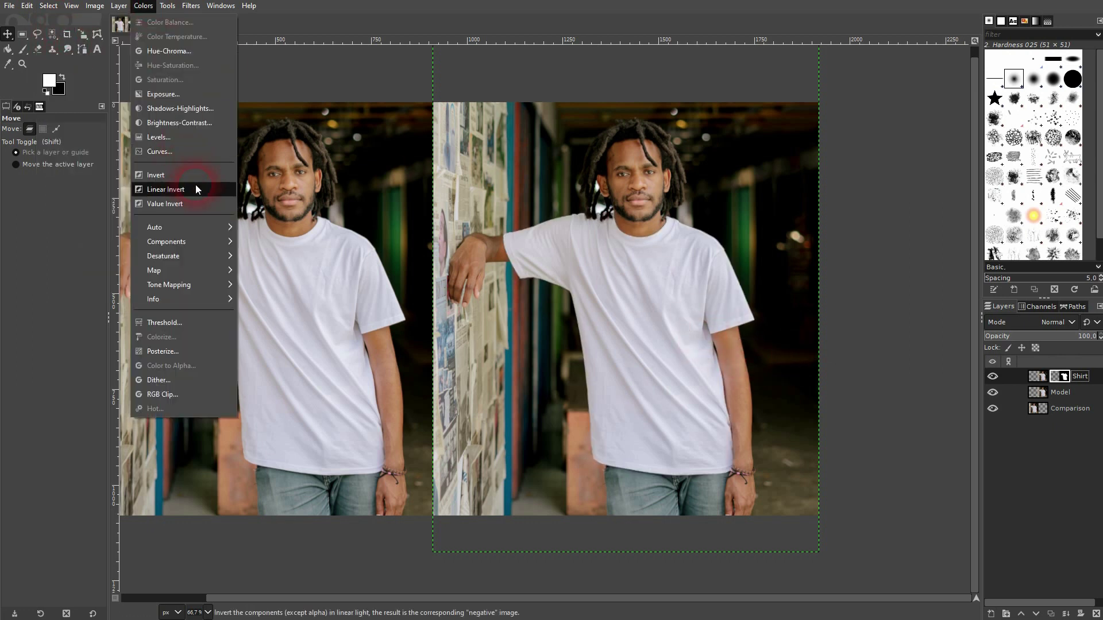
pyautogui.moveTo(122, 16)
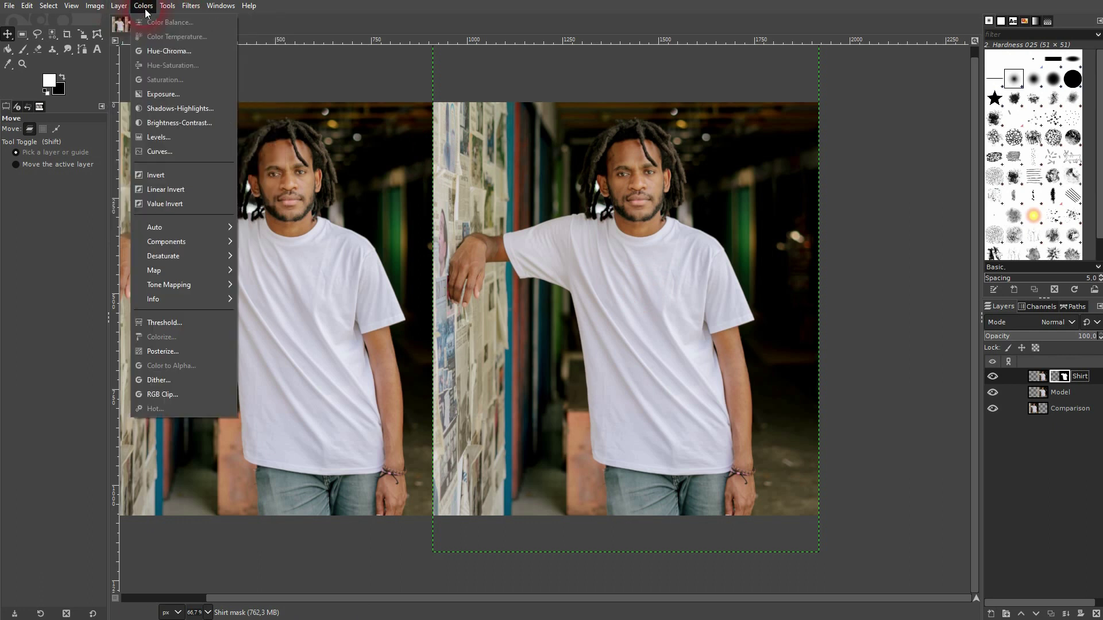
pyautogui.click(1037, 380)
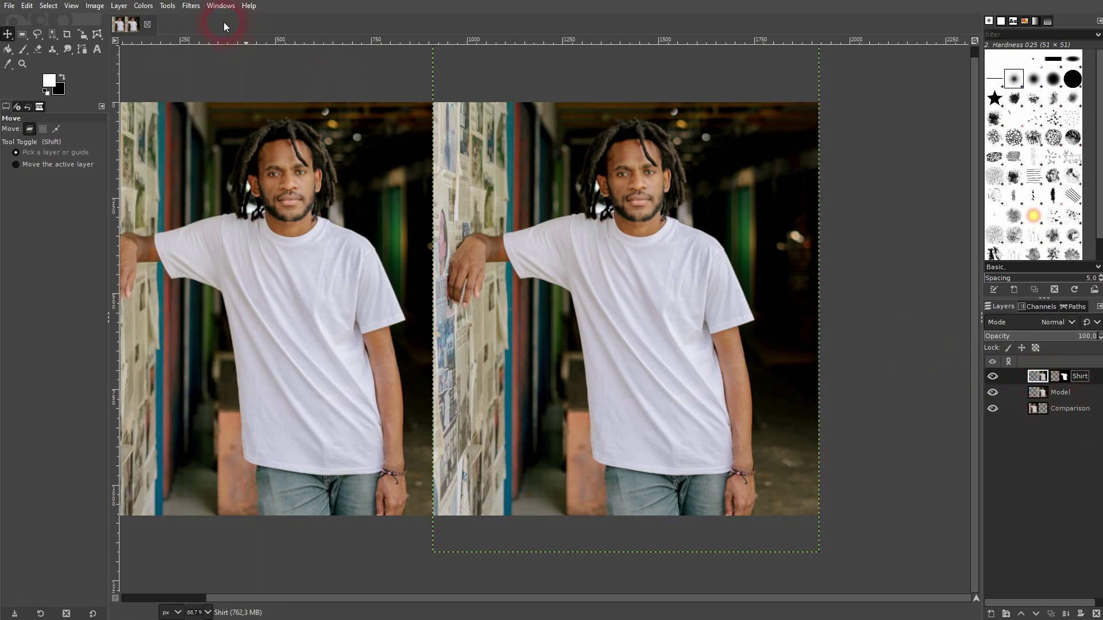
pyautogui.click(144, 6)
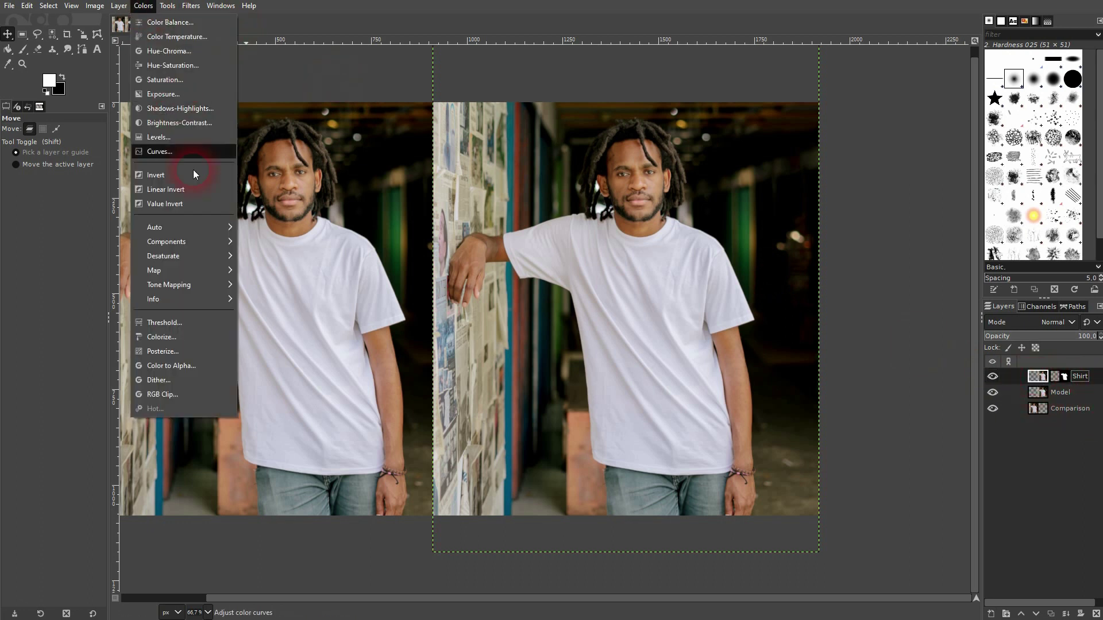
pyautogui.click(189, 337)
pyautogui.click(850, 226)
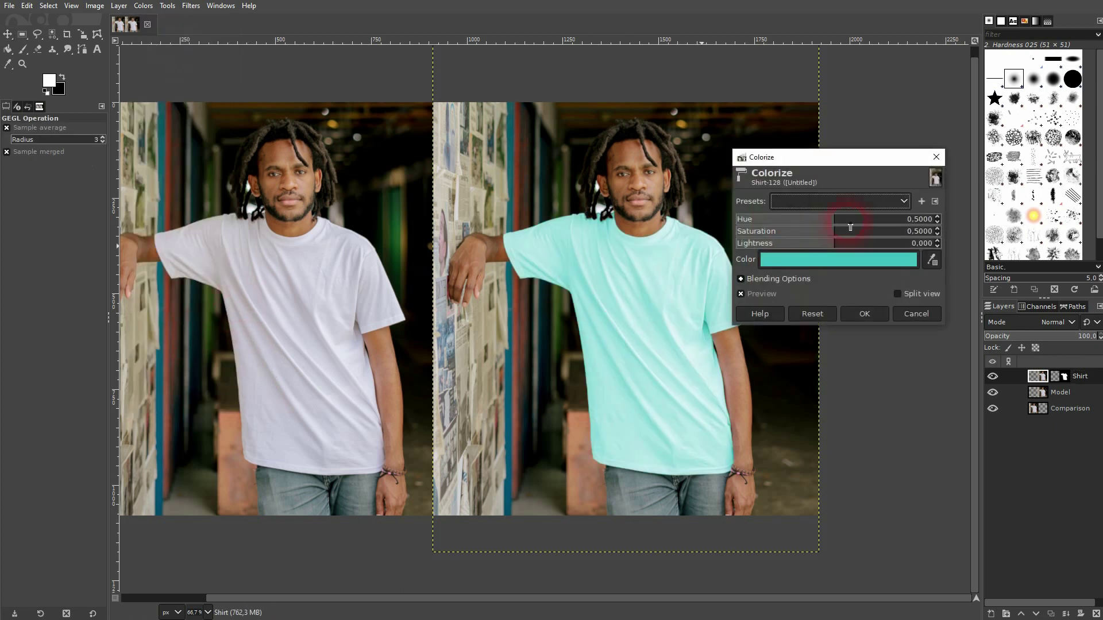
pyautogui.moveTo(822, 164)
pyautogui.mouseDown()
pyautogui.moveTo(843, 166)
pyautogui.moveTo(918, 97)
pyautogui.mouseUp()
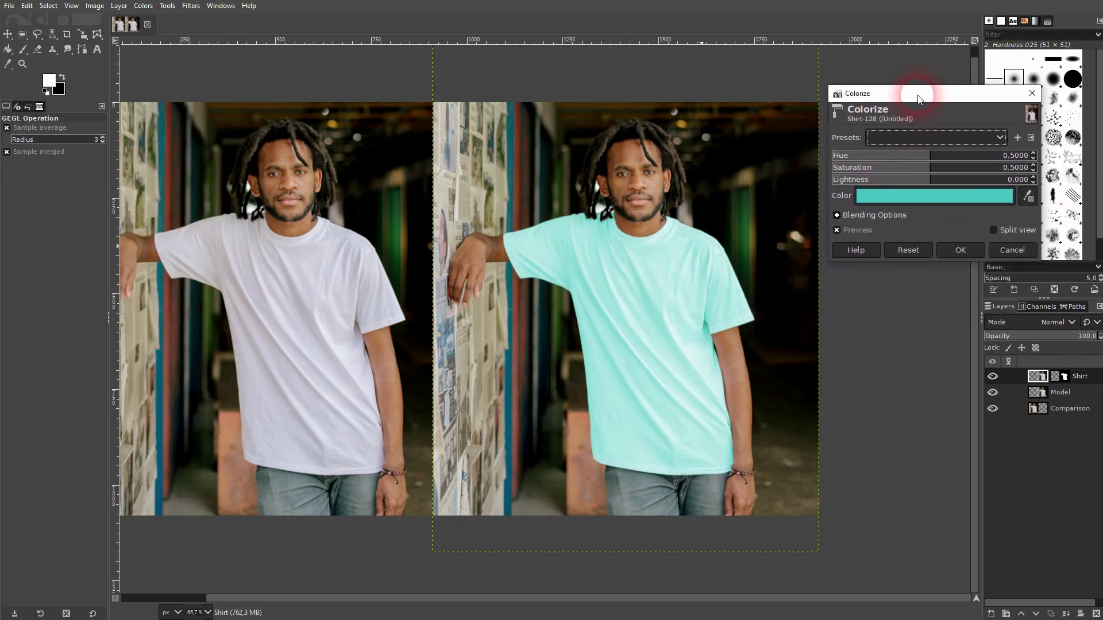
pyautogui.click(879, 231)
pyautogui.click(860, 231)
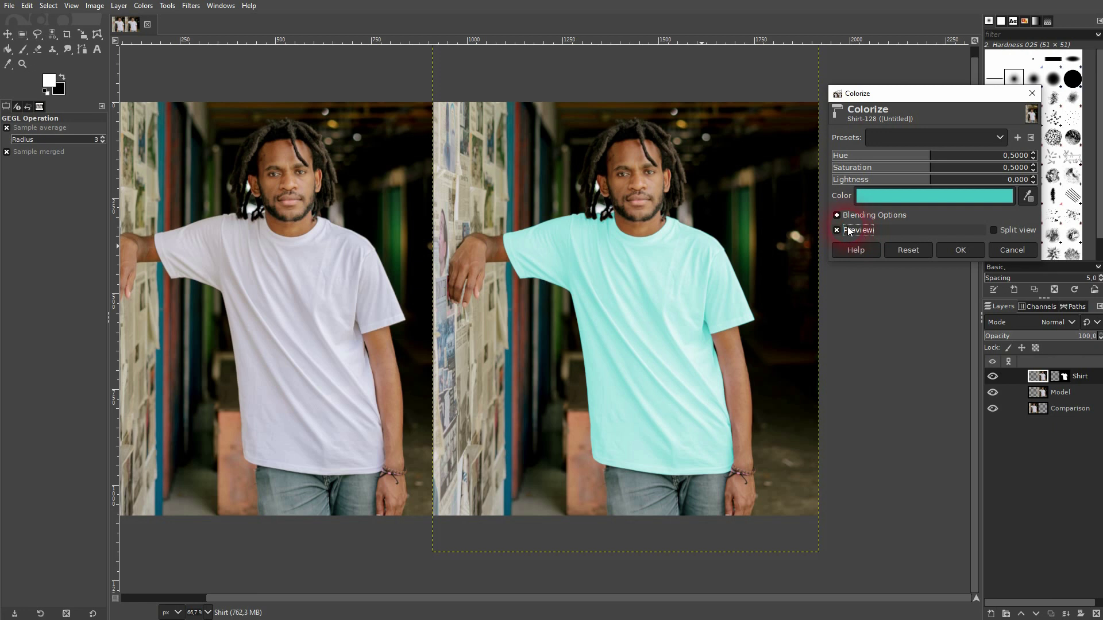
pyautogui.click(963, 204)
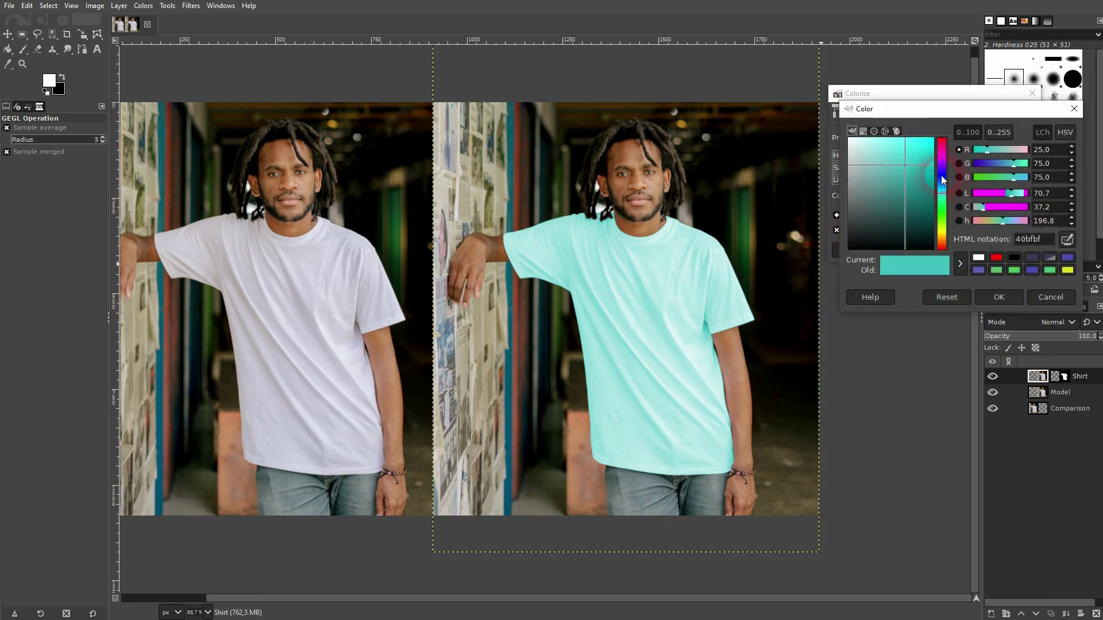
pyautogui.moveTo(942, 180); pyautogui.dragTo(943, 172)
pyautogui.moveTo(944, 229); pyautogui.dragTo(944, 152)
pyautogui.click(1051, 297)
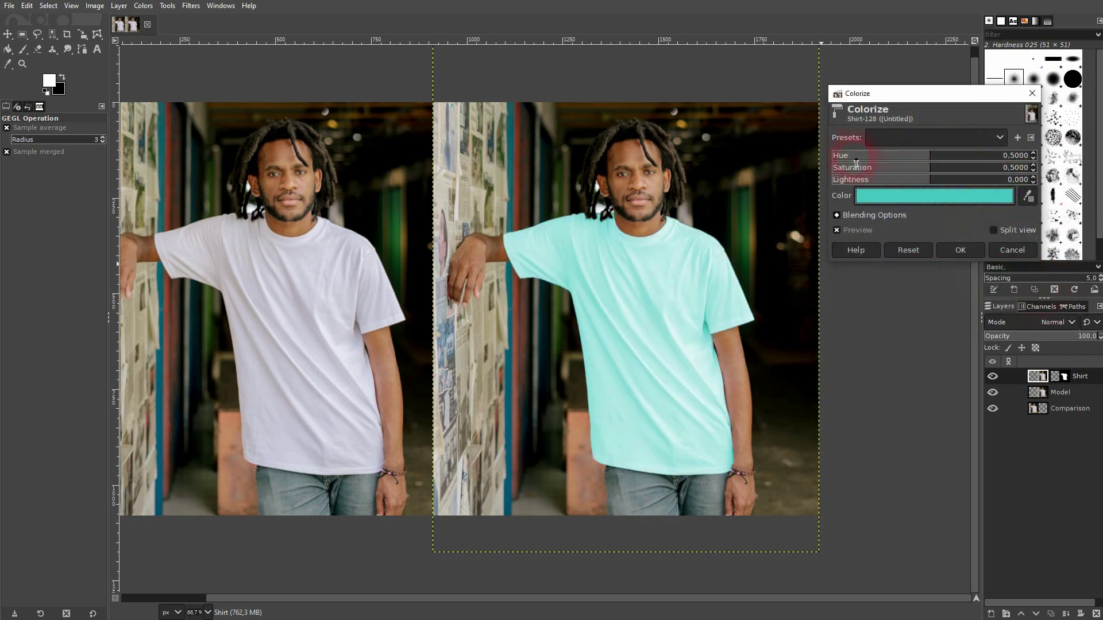
# Try a green tint at hue 0.2006, saturation 0.3721 and lightness -0.186, and a teal tint (01556d) sampled from the blue post.
pyautogui.moveTo(935, 160); pyautogui.dragTo(884, 157)
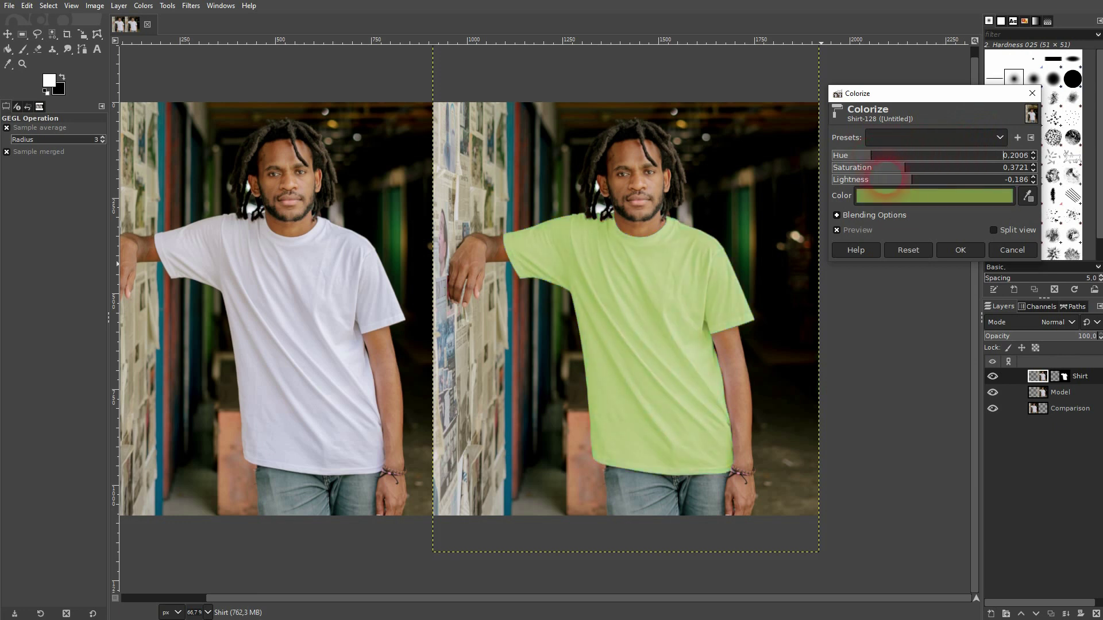
pyautogui.click(901, 198)
pyautogui.click(1011, 241)
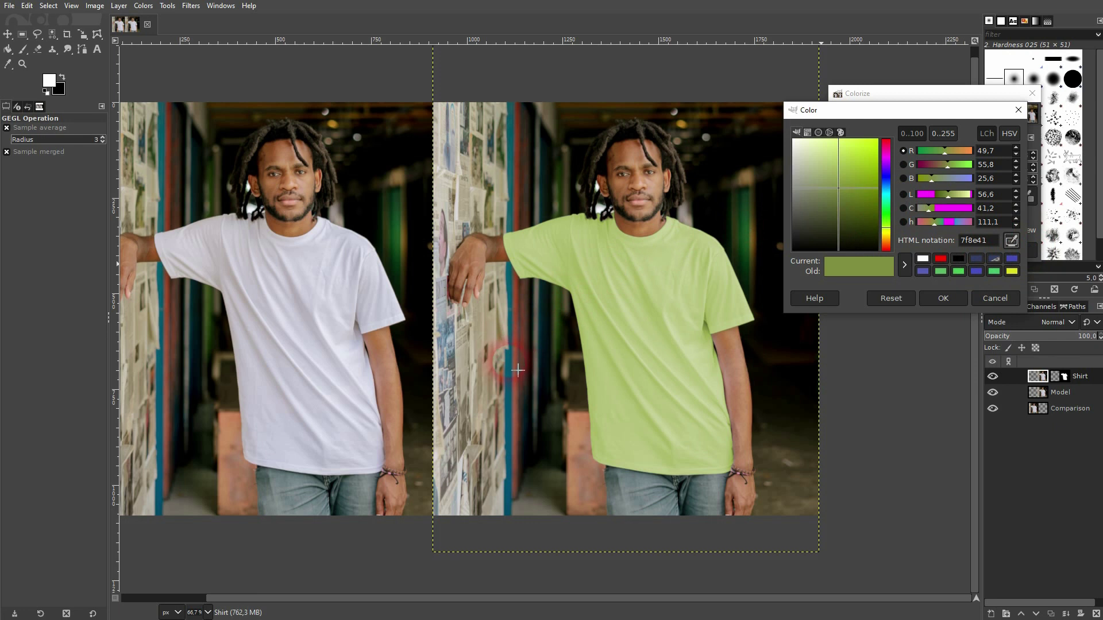
pyautogui.click(514, 370)
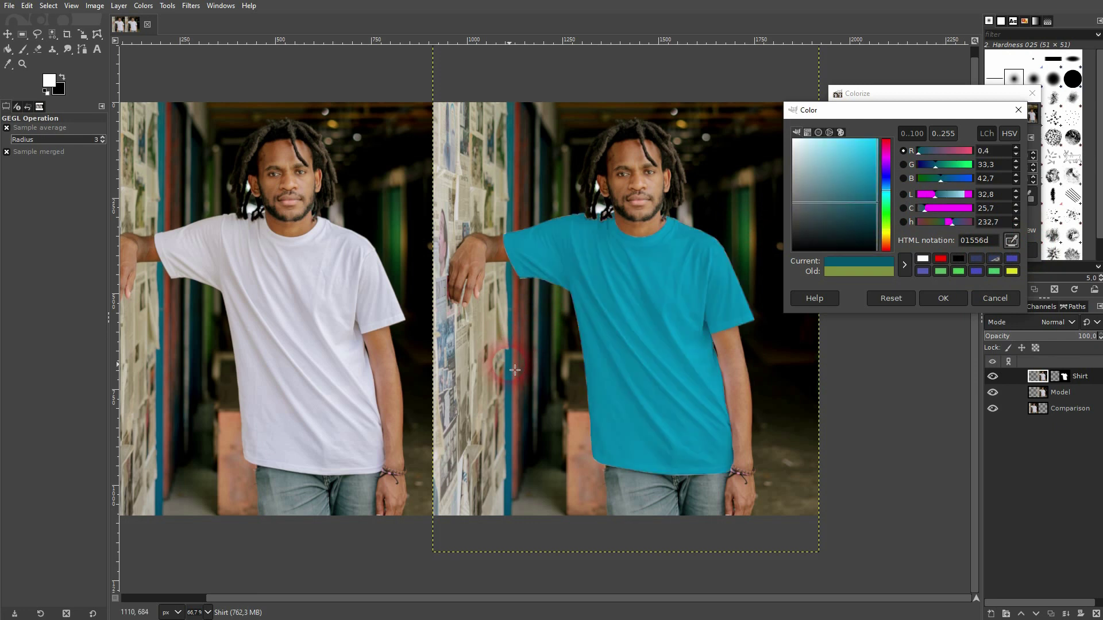
pyautogui.press('Return')
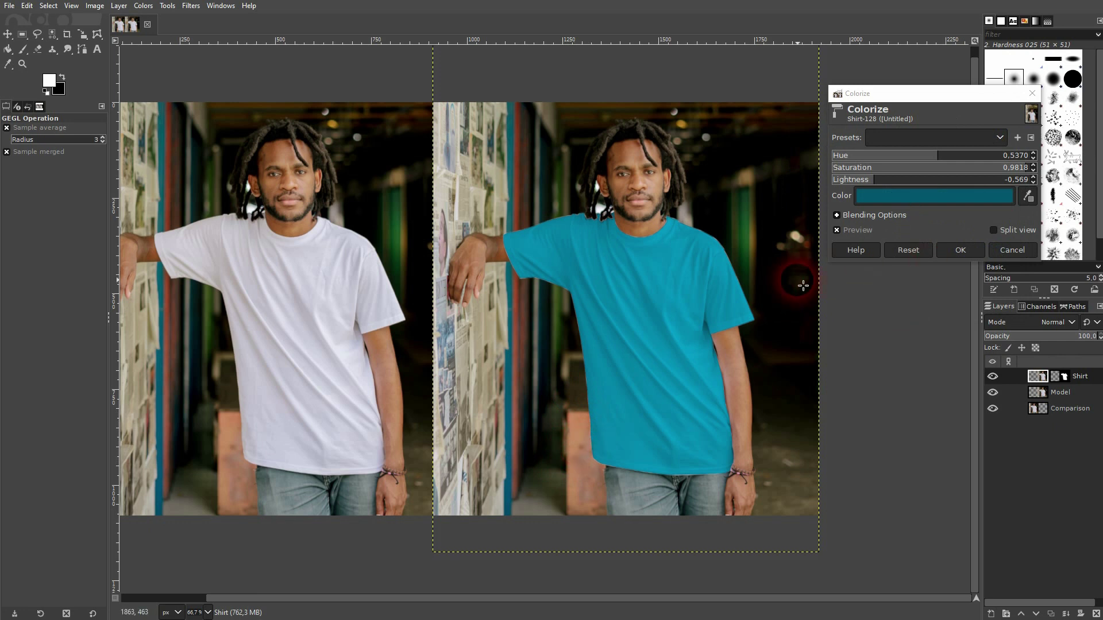
# Colorize the shirt with the tan tone c38961 sampled from the photo and apply the change.
pyautogui.click(1034, 196)
pyautogui.click(584, 441)
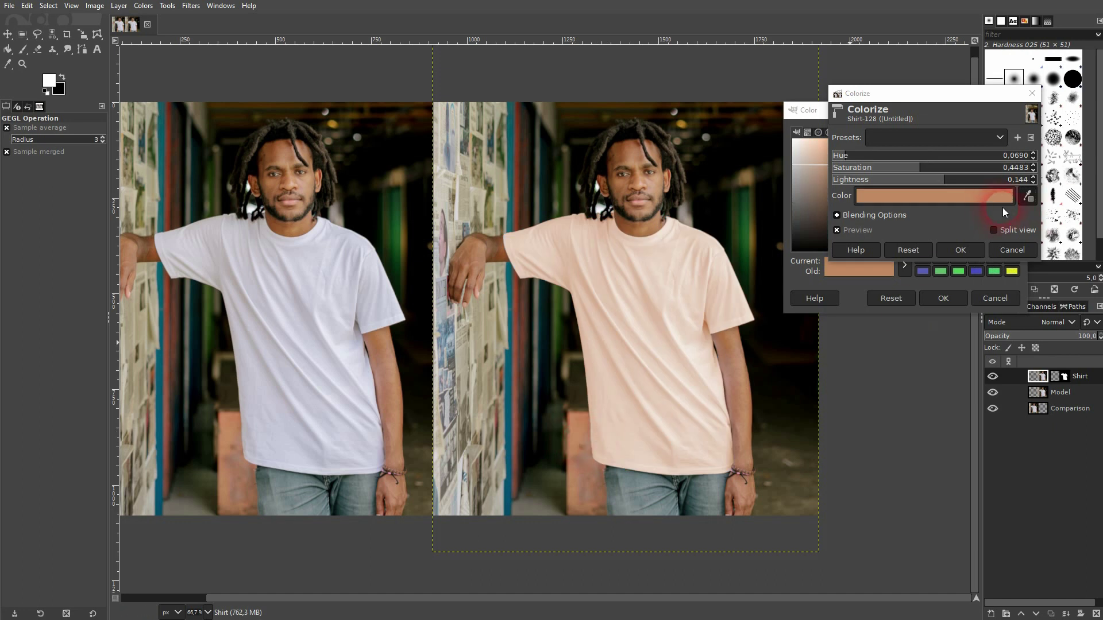
pyautogui.click(792, 109)
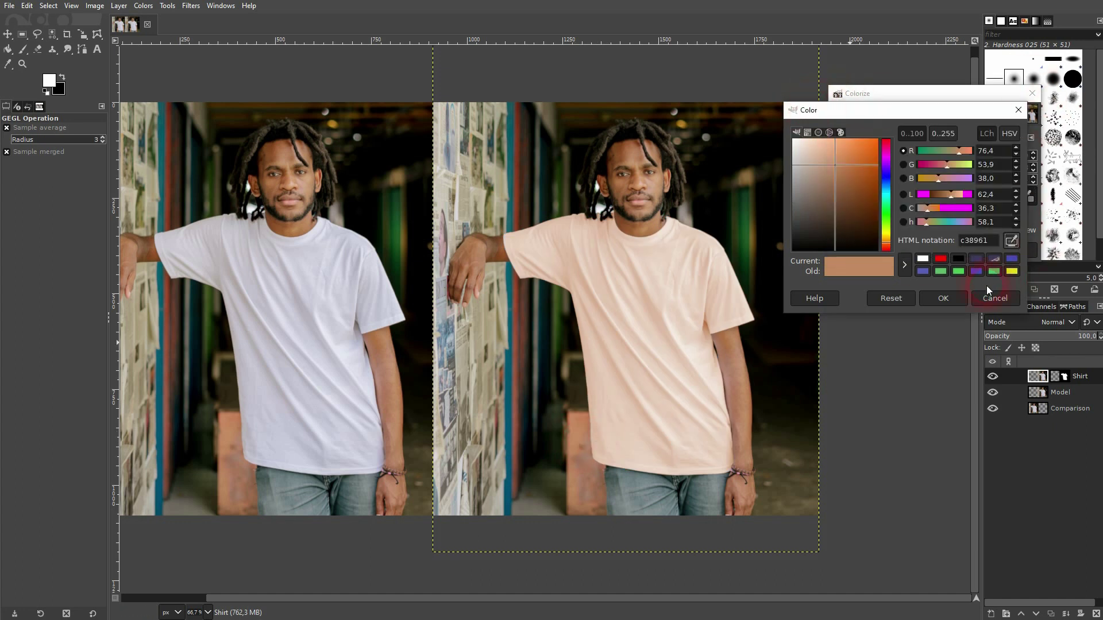
pyautogui.click(945, 297)
pyautogui.click(959, 251)
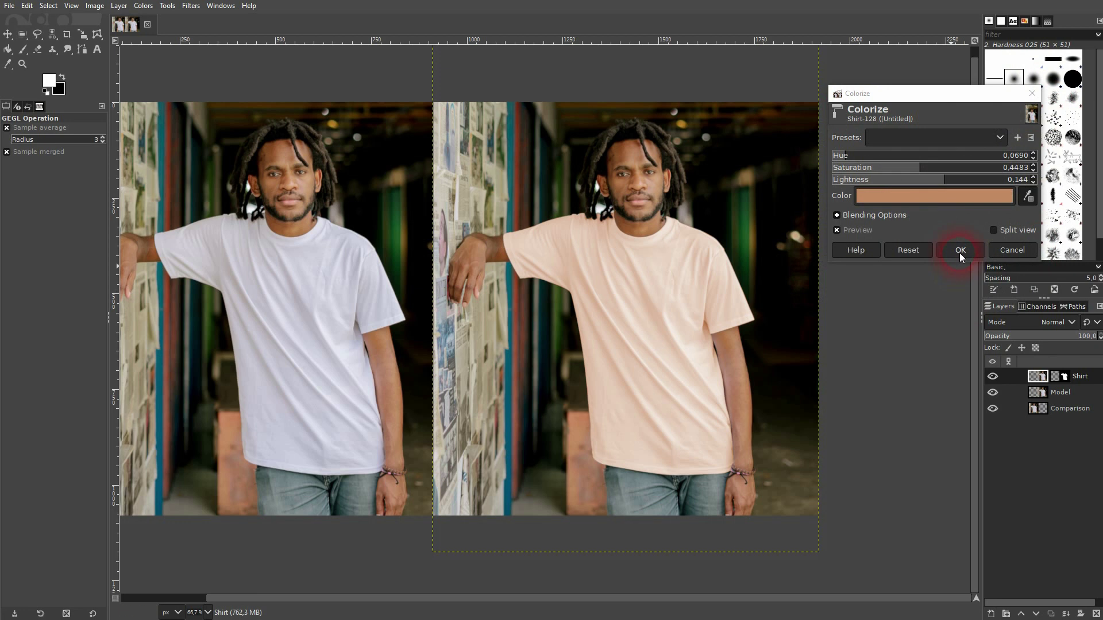
# Hide and show the Shirt layer to compare the recolored shirt with the original.
pyautogui.hscroll(-3, 760, 429)
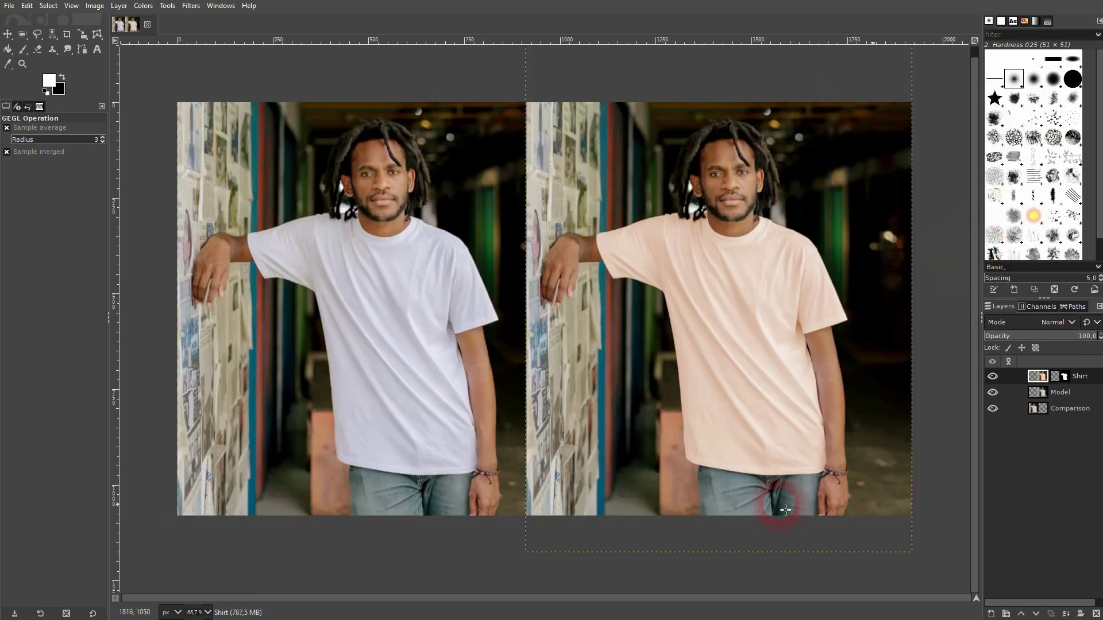
pyautogui.click(992, 376)
pyautogui.click(992, 376)
# Paint white on the Shirt layer's mask with a size 5, hardness 37 Paintbrush over the uncolored shirt gap between the hair strands.
pyautogui.click(761, 368)
pyautogui.keyDown('ctrl'); pyautogui.scroll(5, 691, 223); pyautogui.keyUp('ctrl')
pyautogui.keyDown('ctrl'); pyautogui.scroll(2, 691, 223); pyautogui.keyUp('ctrl')
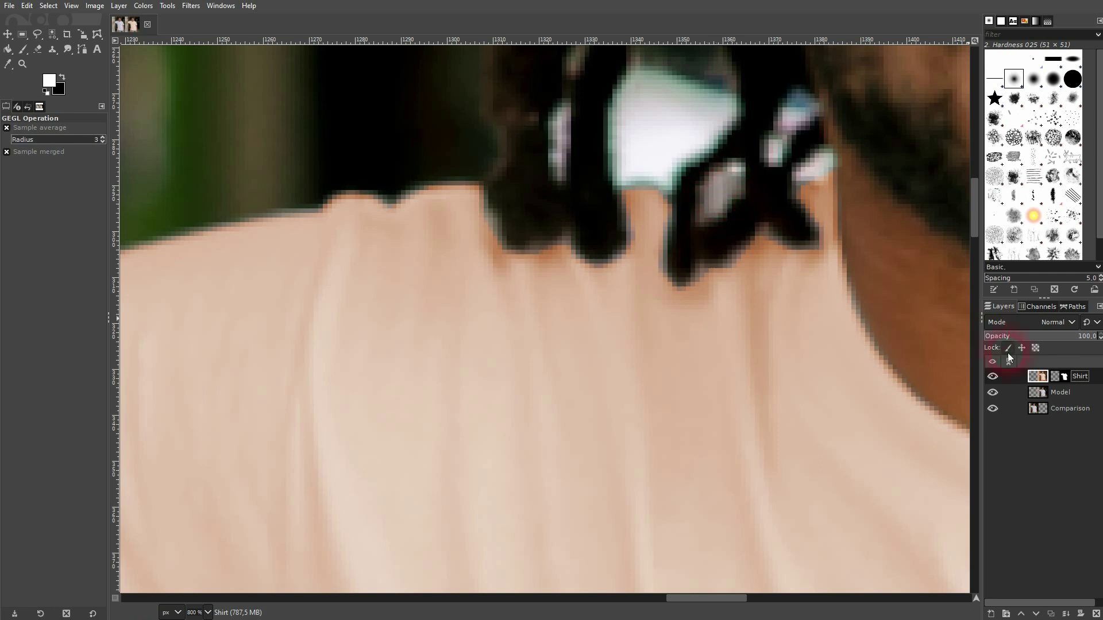
pyautogui.click(1062, 377)
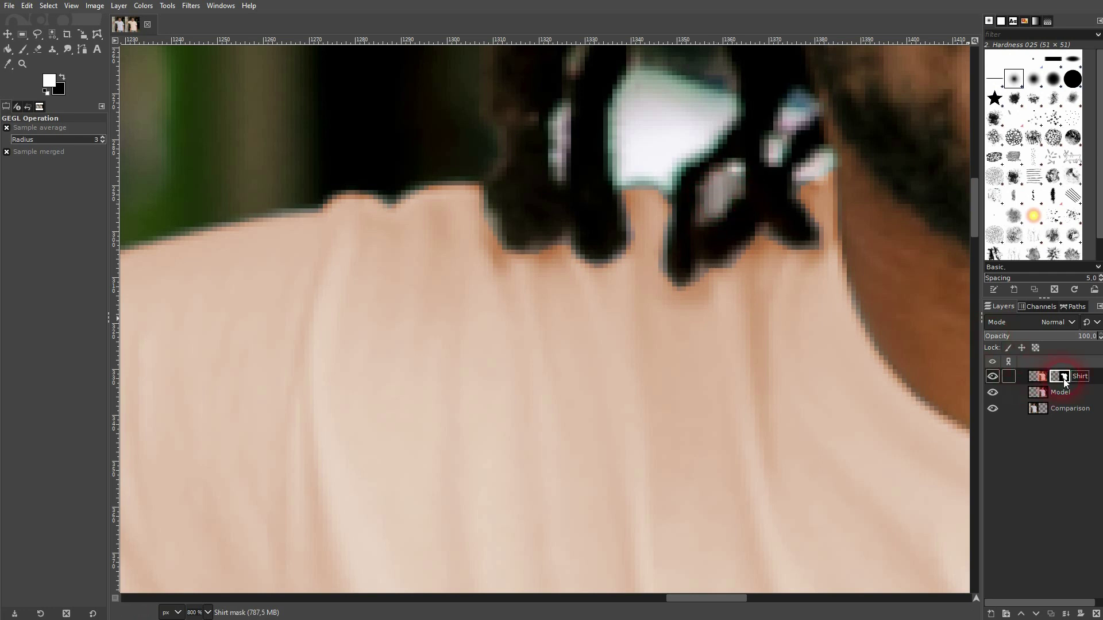
pyautogui.click(23, 52)
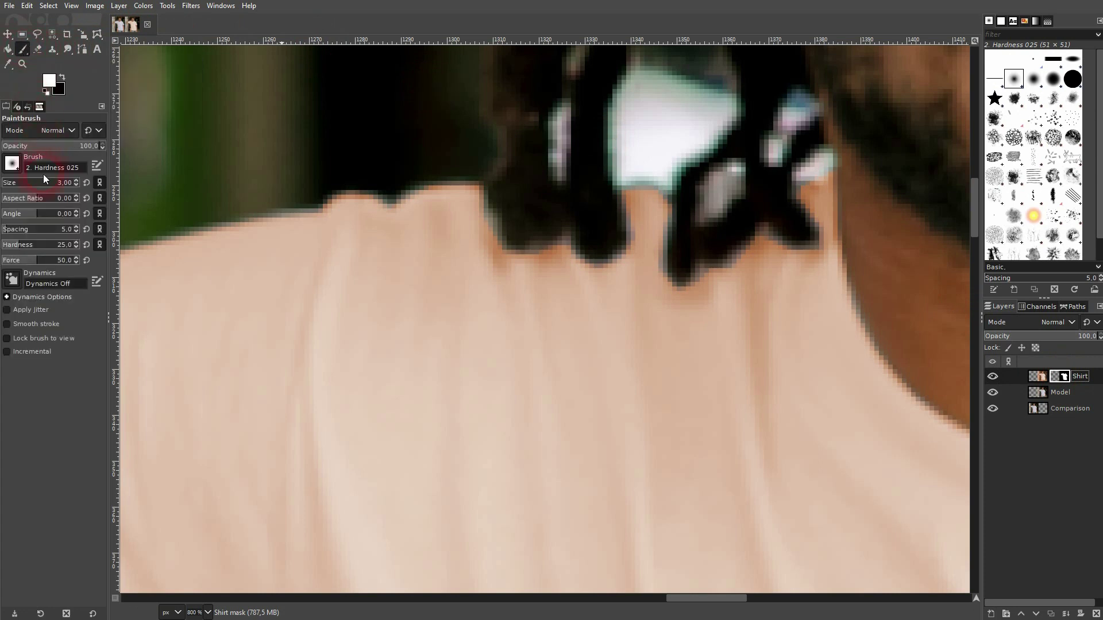
pyautogui.moveTo(30, 185)
pyautogui.mouseDown()
pyautogui.moveTo(58, 183)
pyautogui.moveTo(26, 183)
pyautogui.mouseUp()
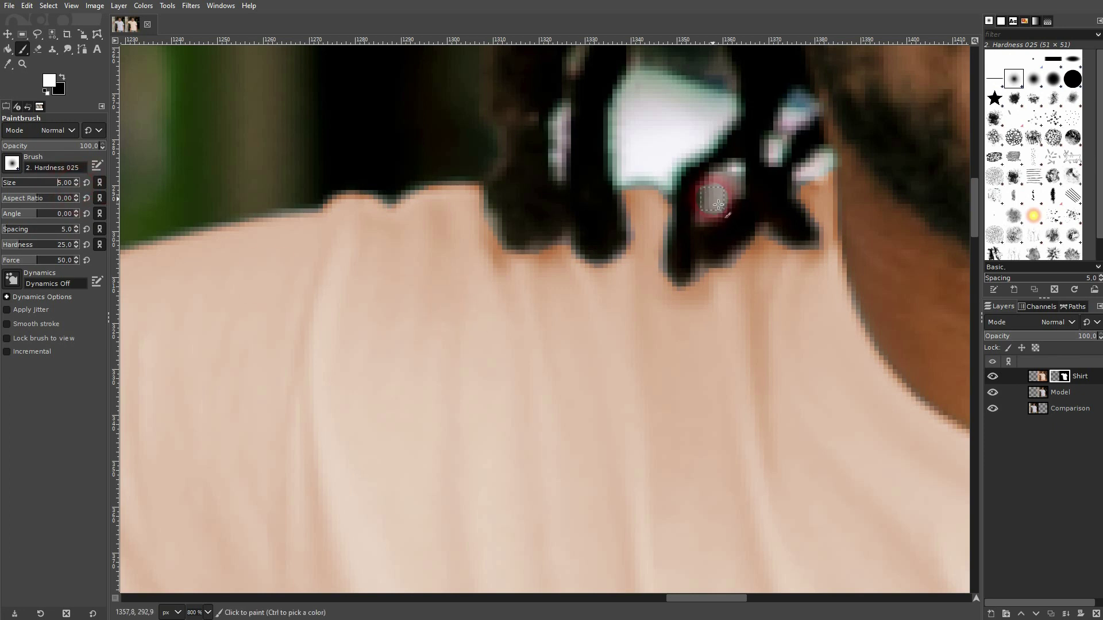
pyautogui.moveTo(21, 247)
pyautogui.mouseDown()
pyautogui.moveTo(104, 247)
pyautogui.moveTo(32, 247)
pyautogui.mouseUp()
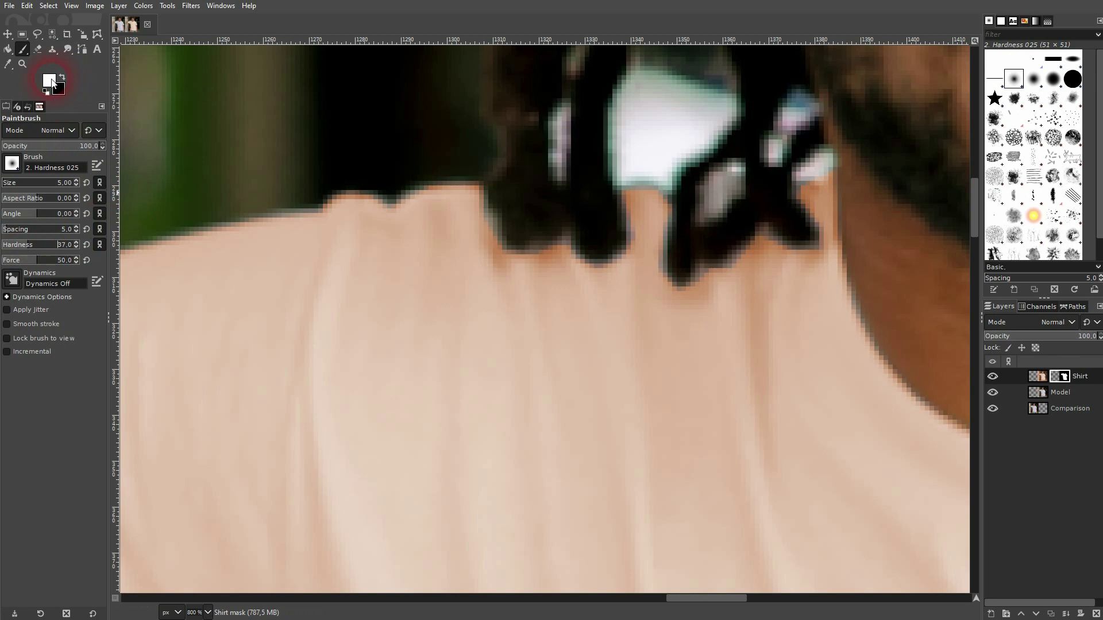
pyautogui.moveTo(662, 191)
pyautogui.mouseDown()
pyautogui.moveTo(726, 175)
pyautogui.moveTo(715, 215)
pyautogui.moveTo(743, 191)
pyautogui.moveTo(725, 187)
pyautogui.moveTo(714, 217)
pyautogui.moveTo(733, 198)
pyautogui.mouseUp()
pyautogui.scroll(-3, 733, 198)
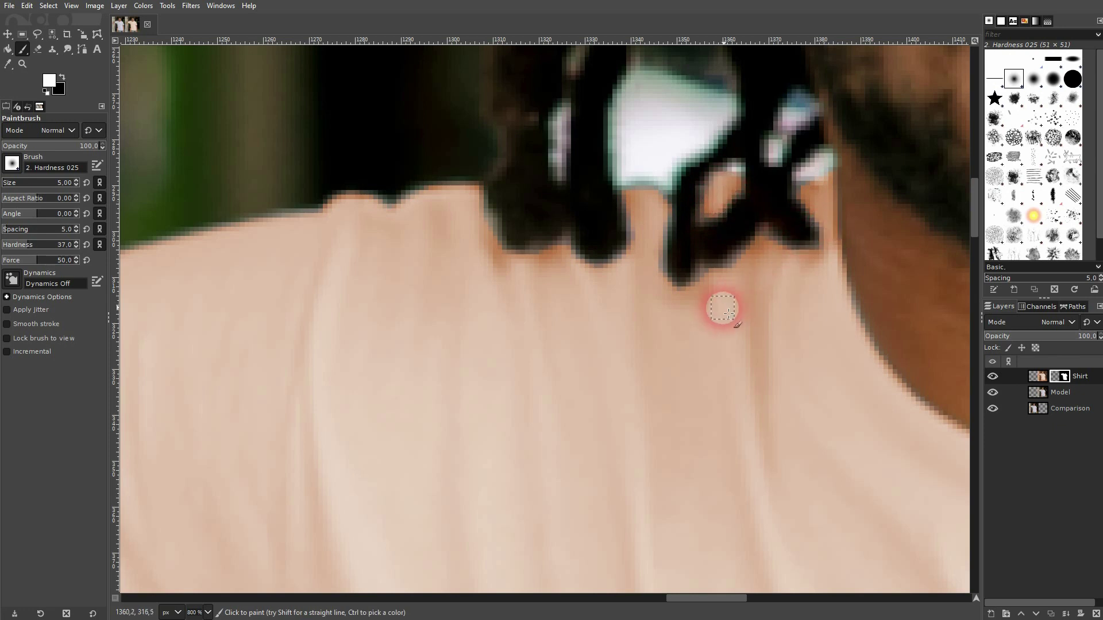
pyautogui.scroll(-3, 725, 288)
pyautogui.scroll(-2, 721, 310)
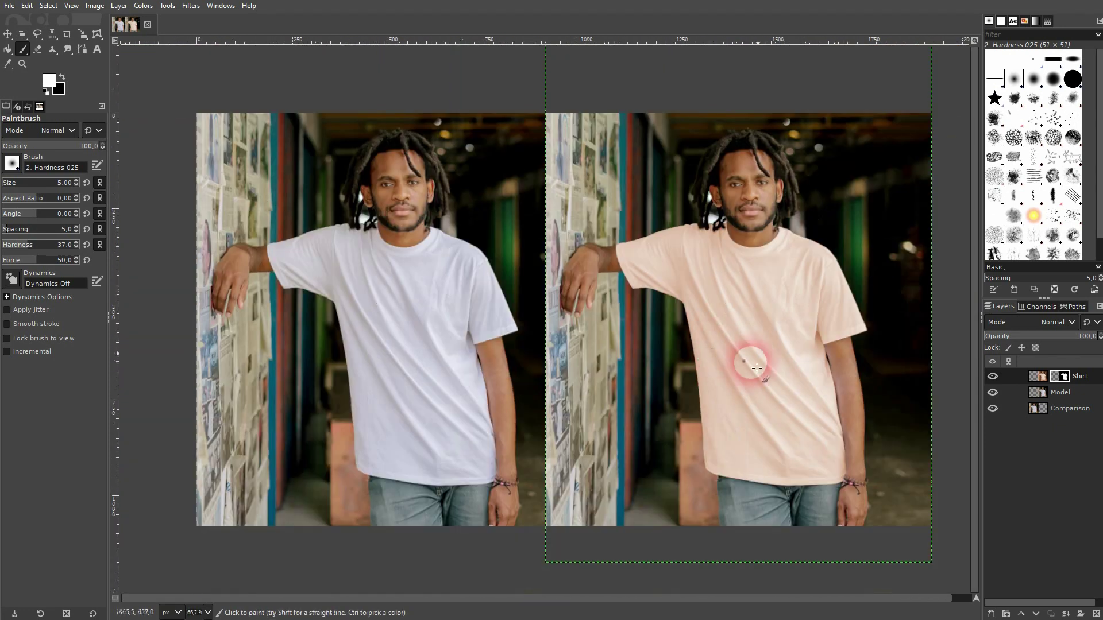
pyautogui.click(1058, 378)
pyautogui.click(825, 332)
pyautogui.click(885, 323)
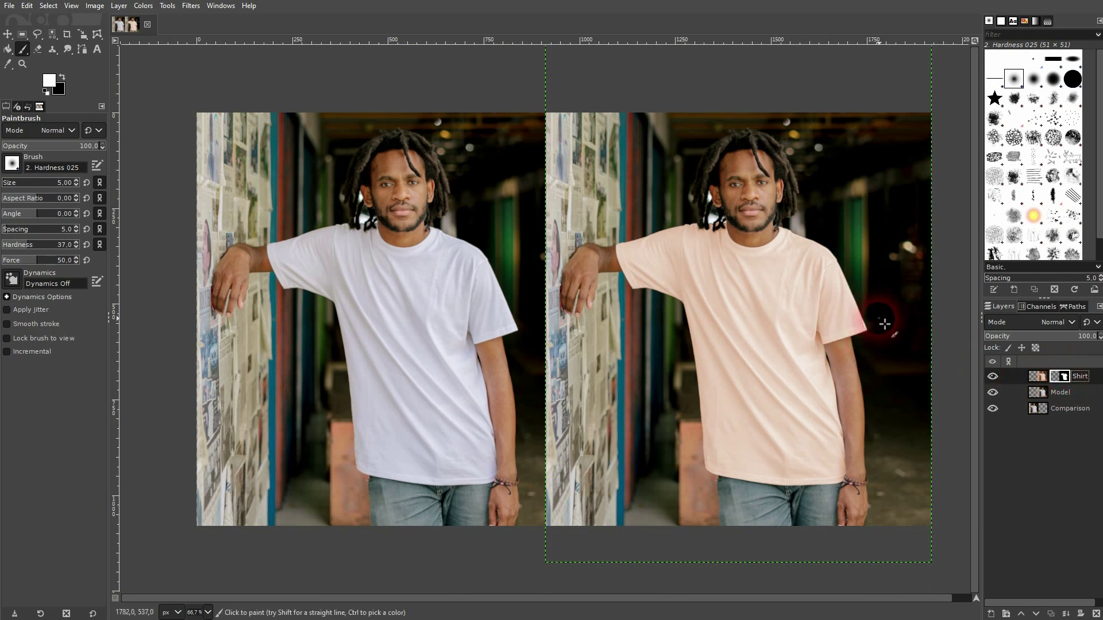
pyautogui.click(819, 278)
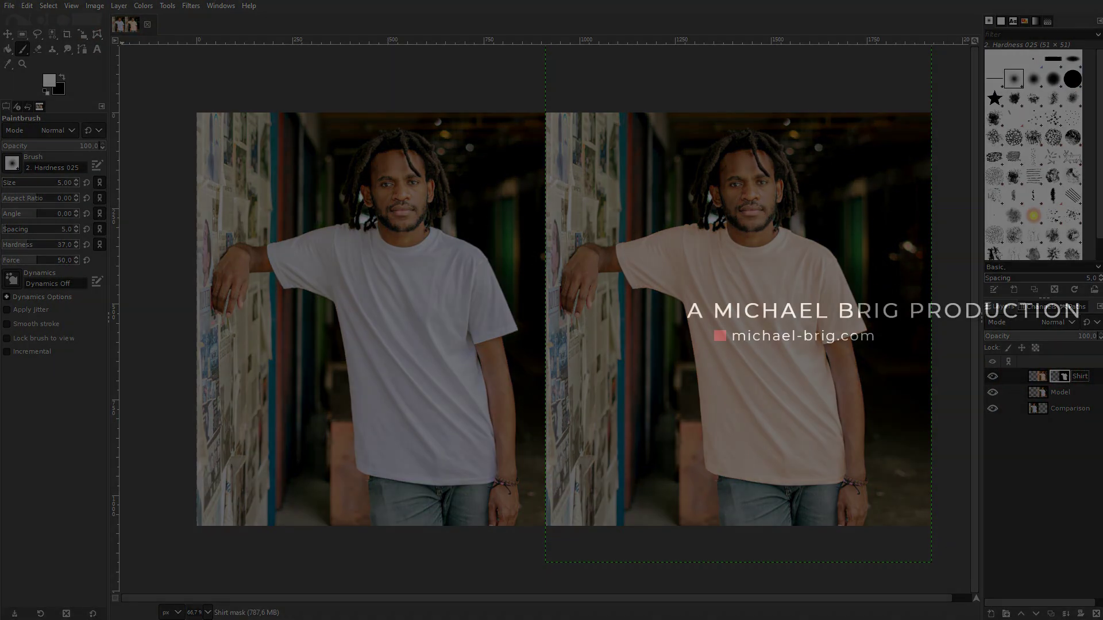